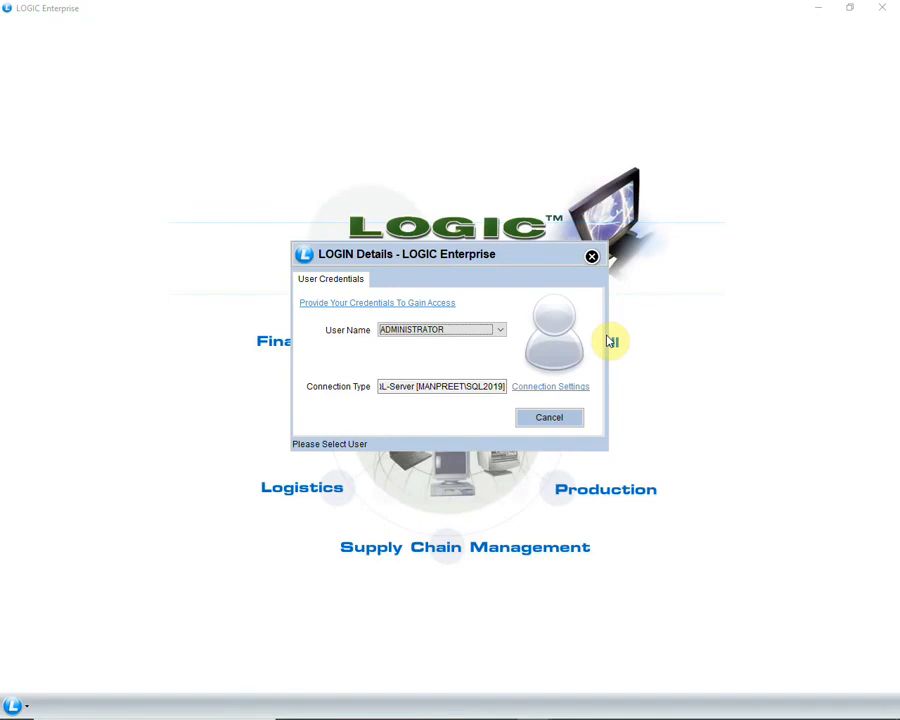
Choose ADMINISTRATOR in the User Name list to reach its password prompt.
left_click(499, 333)
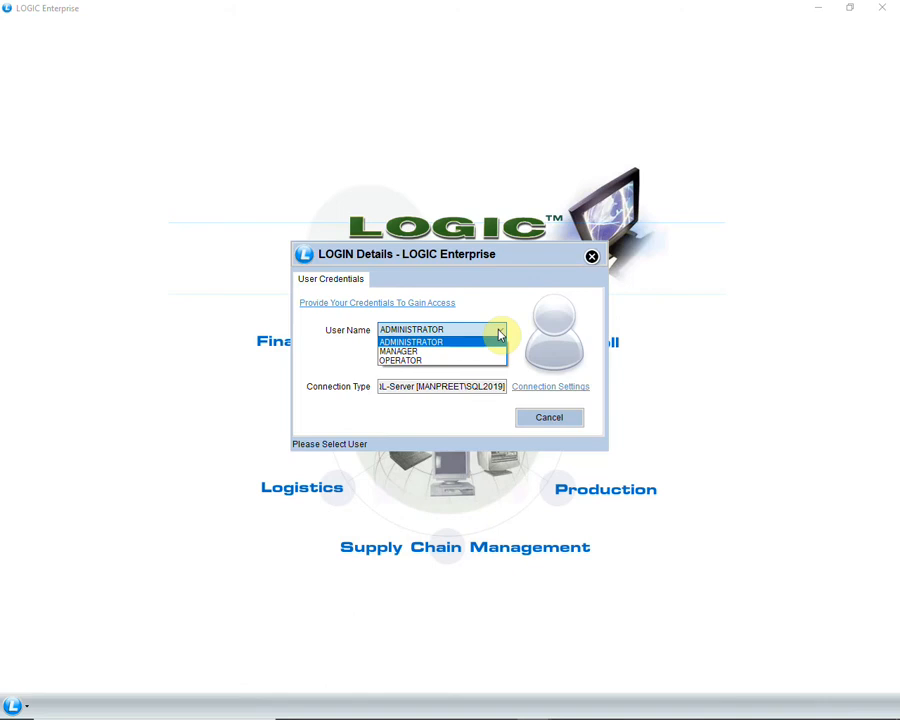
left_click(500, 334)
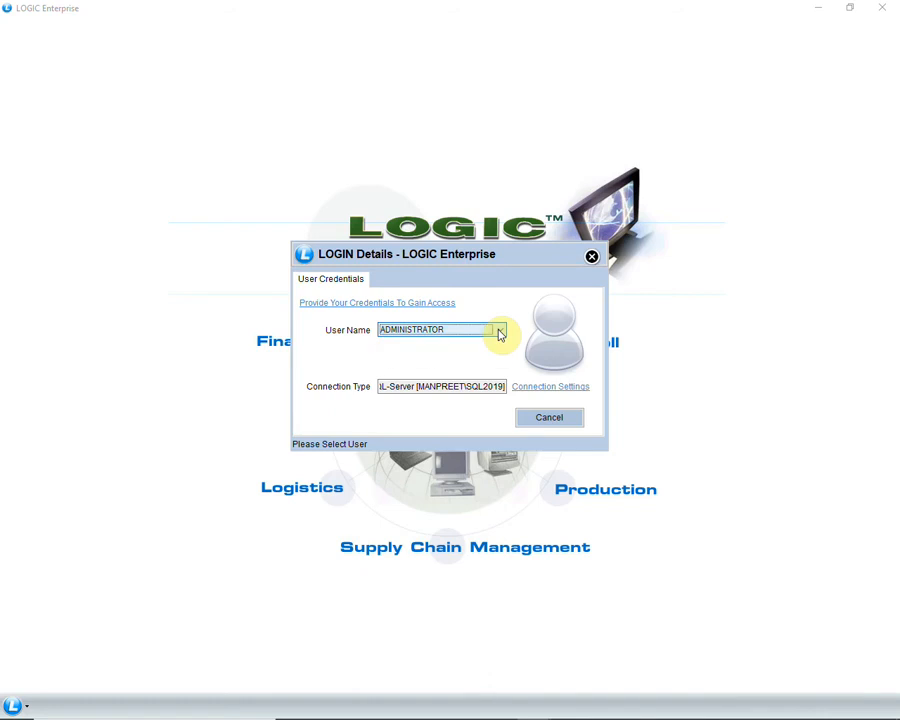
key("Return")
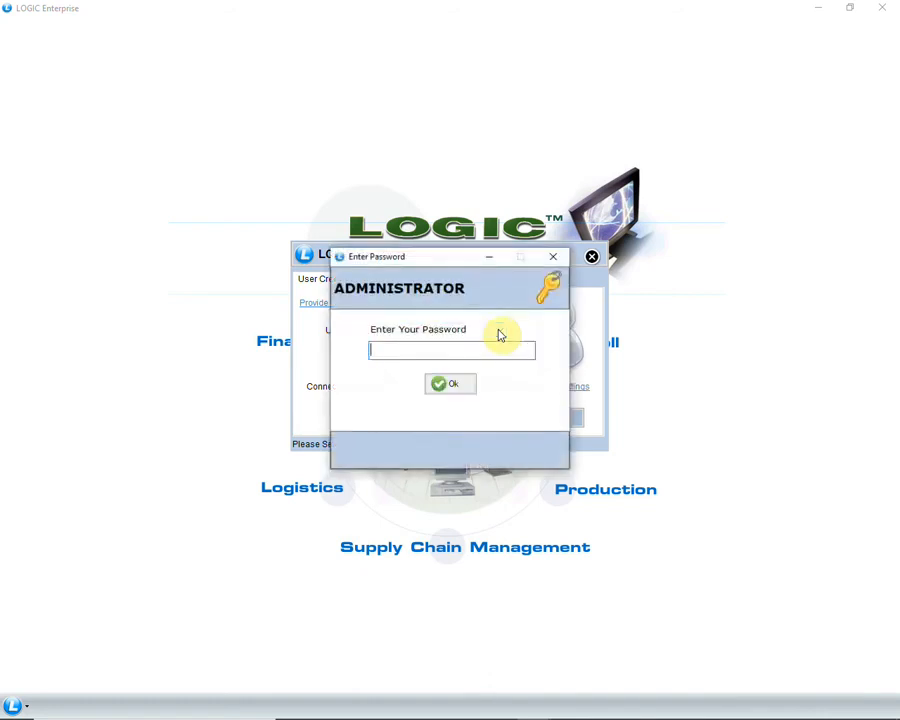
Enter the administrator password and log in to the LOGIC ERP TEST DATA company.
type("*")
key("Return")
key("Return")
key("Down")
key("Down")
key("Down")
key("Down")
key("Down")
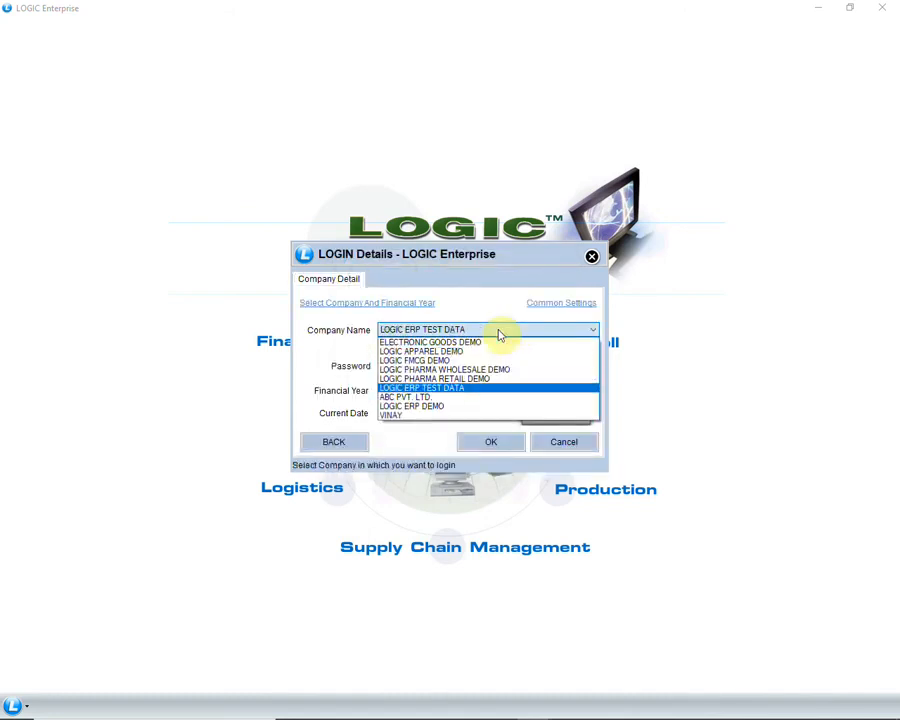
key("Return")
type("*")
key("Return")
key("Return")
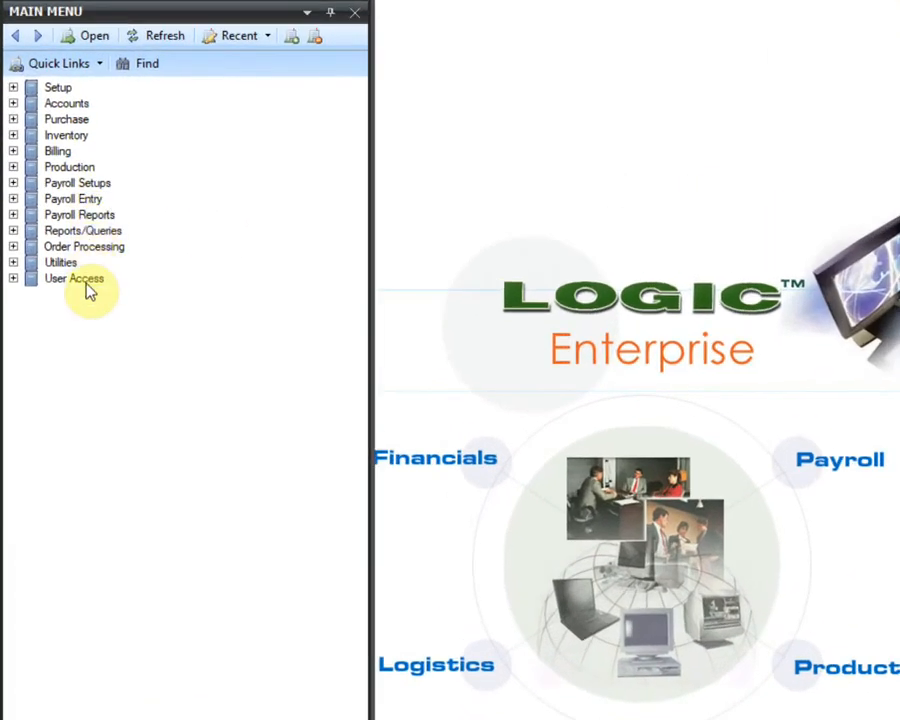
Open Setup Users under User Access and add DEMO USER with a password.
left_click(13, 279)
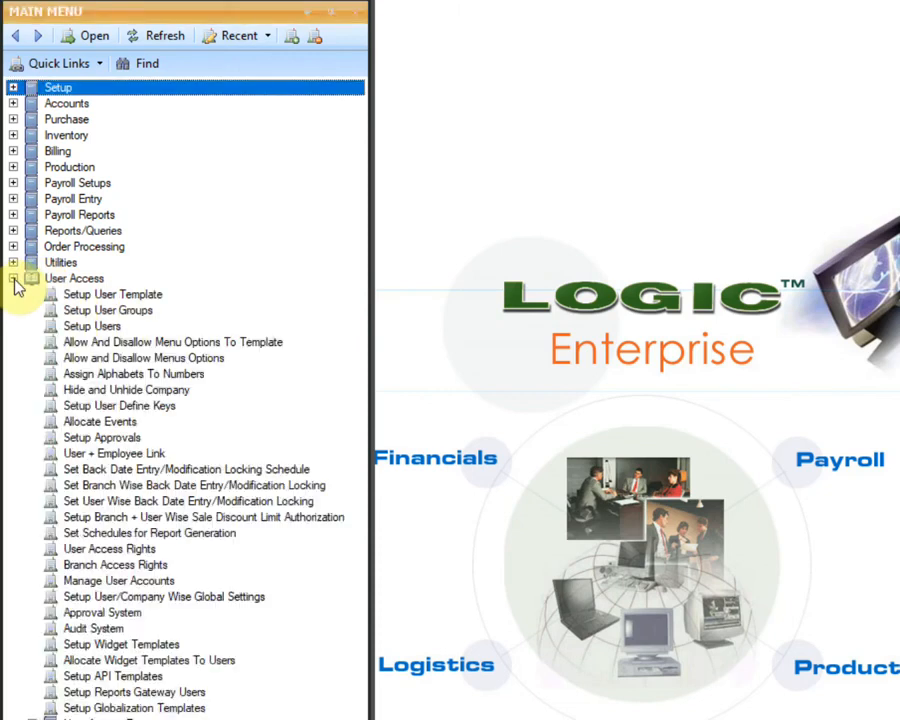
left_click(146, 330)
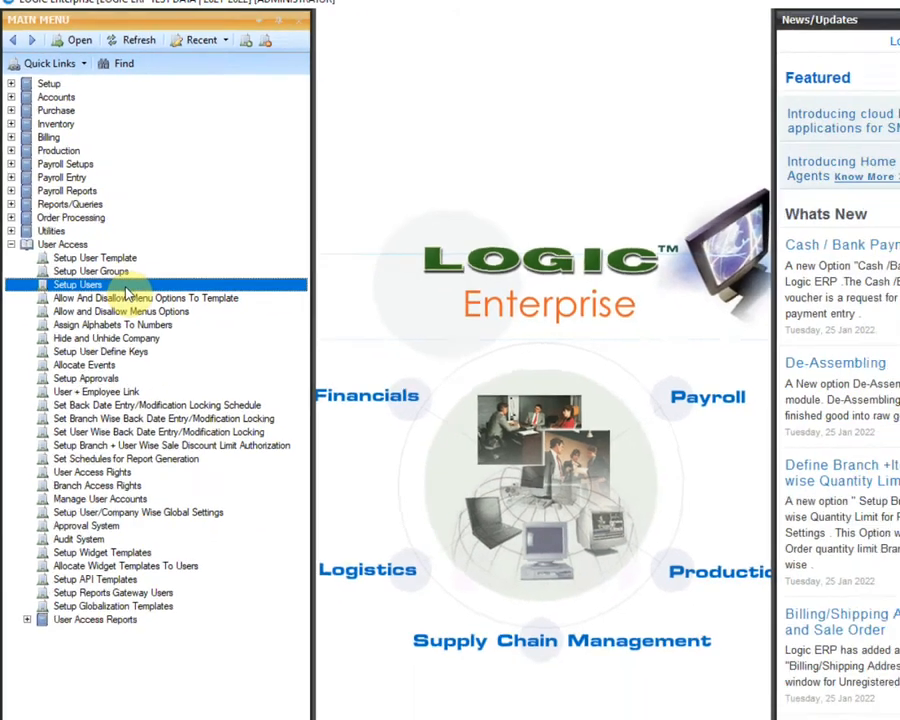
double_click(150, 331)
type("DEMO USER")
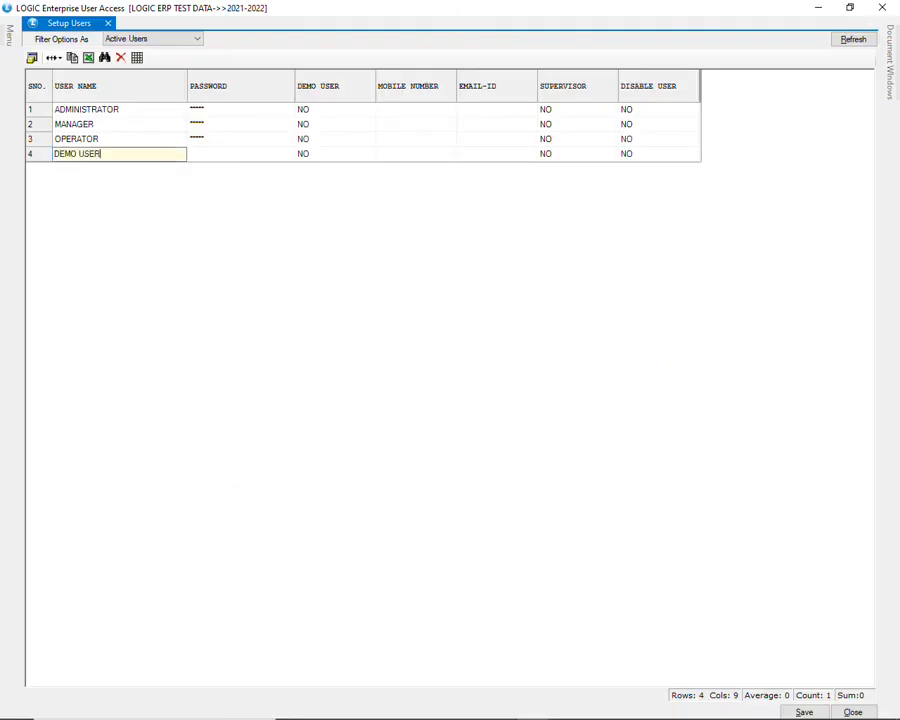
key("Tab")
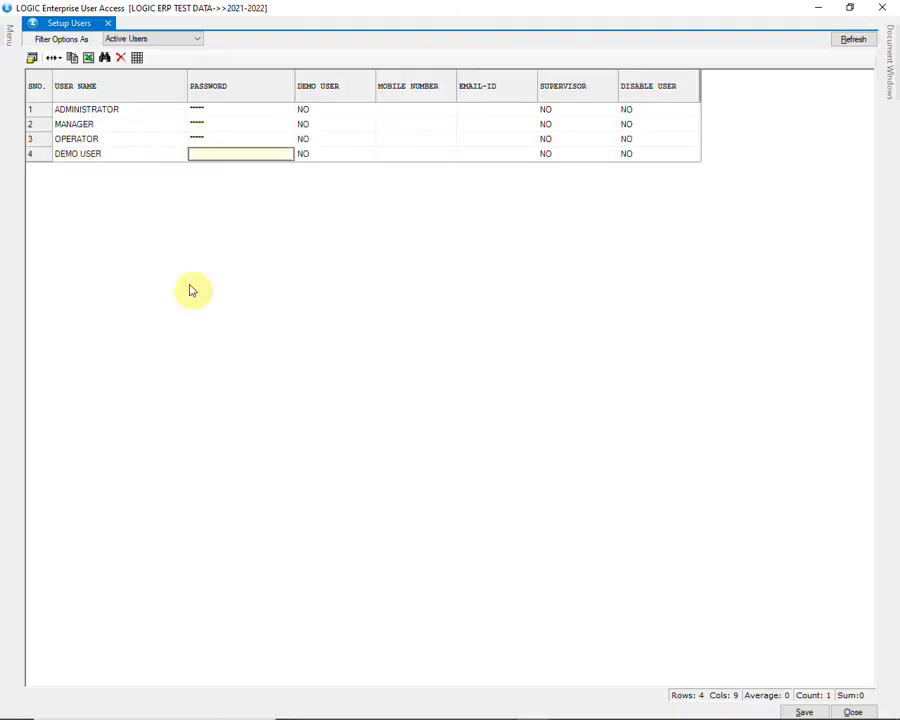
type("123")
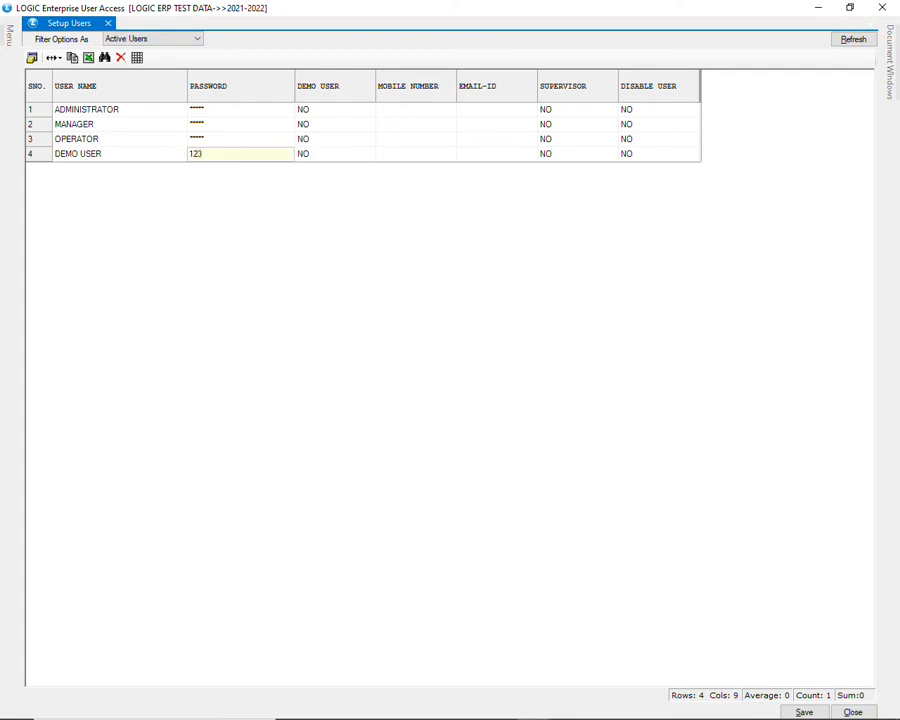
key("Tab")
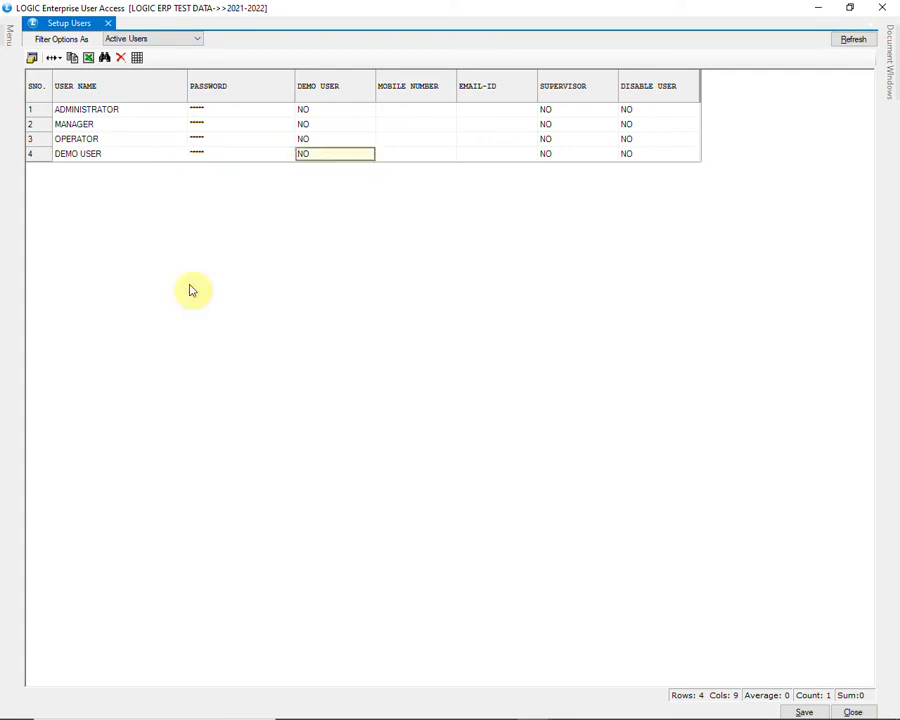
Leave demo and supervisor as No, and fill in DEMO USER's mobile number and e-mail.
key("space")
key("space")
key("space")
key("Tab")
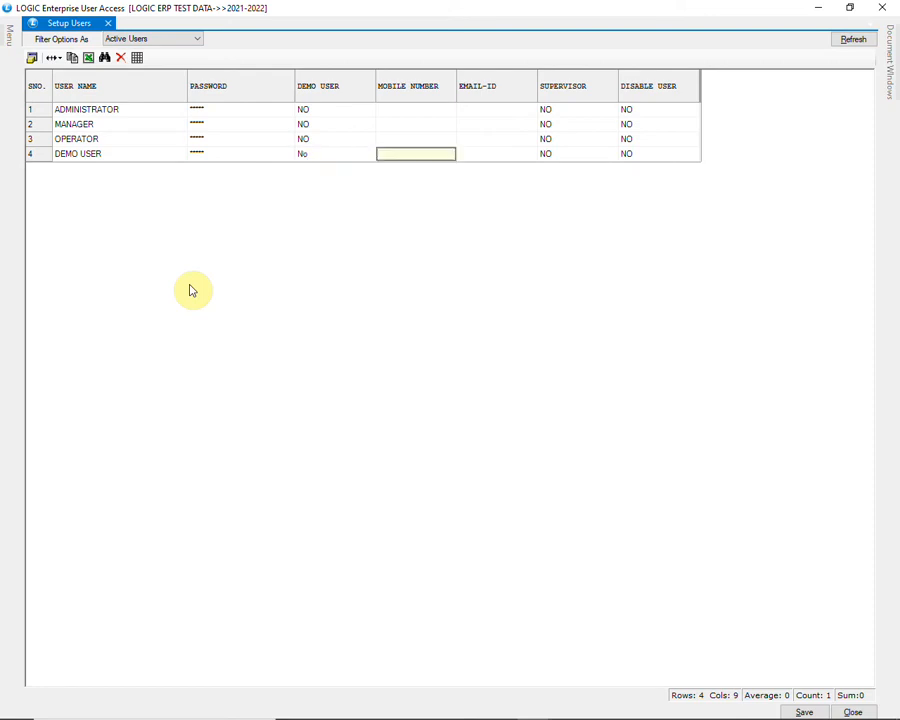
type("987")
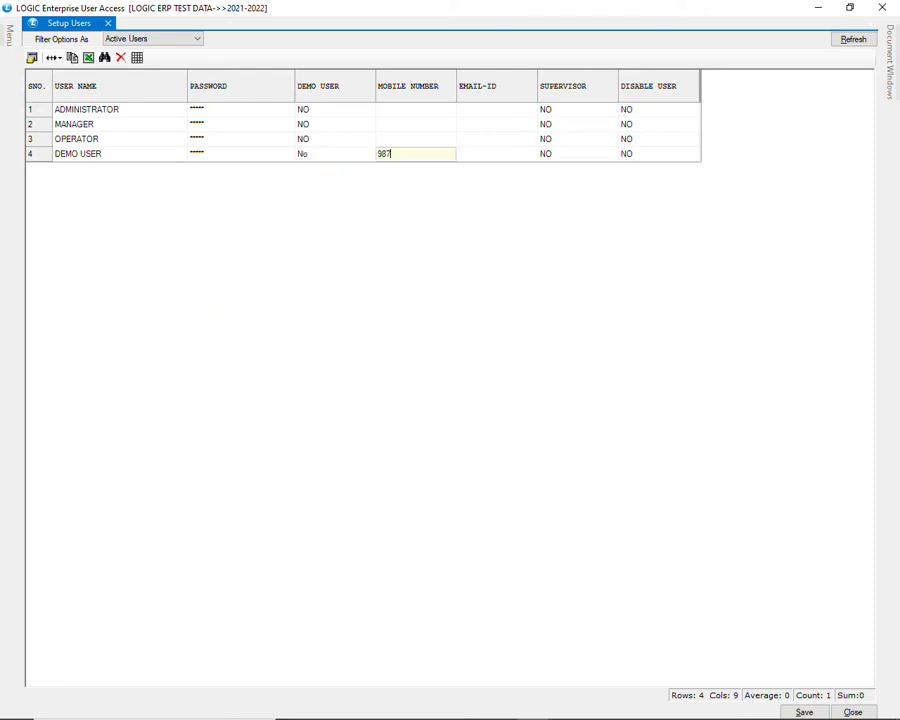
type("6543210")
key("Tab")
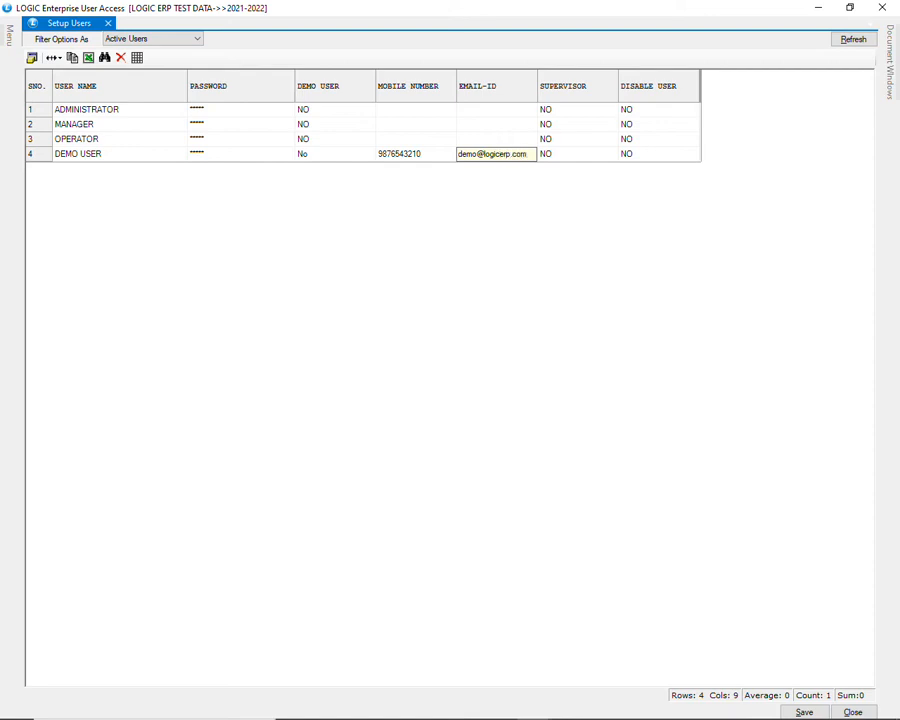
key("Tab")
key("Return")
key("space")
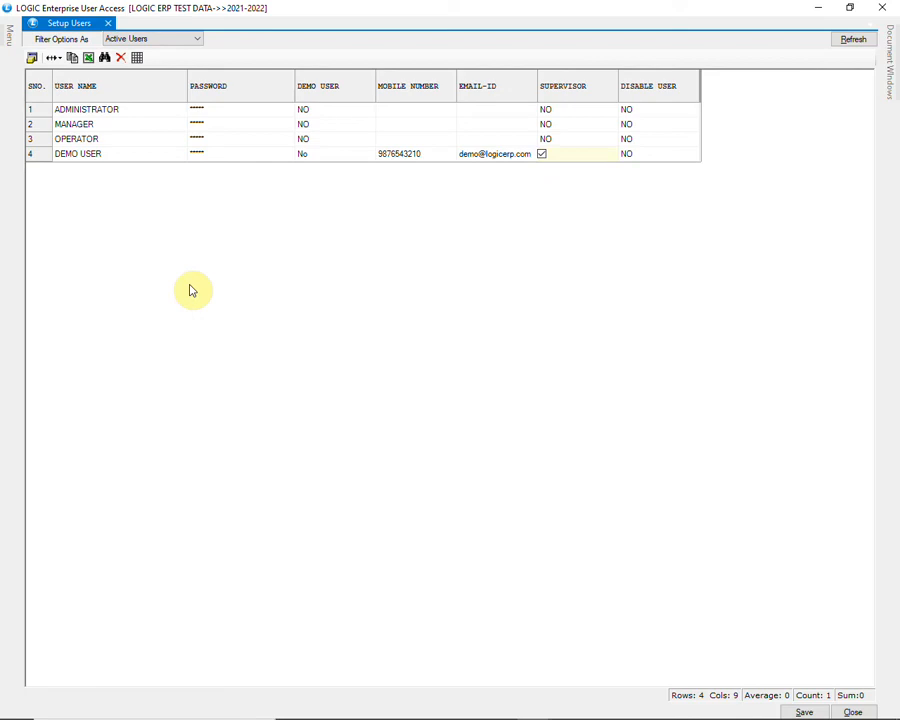
key("space")
key("Tab")
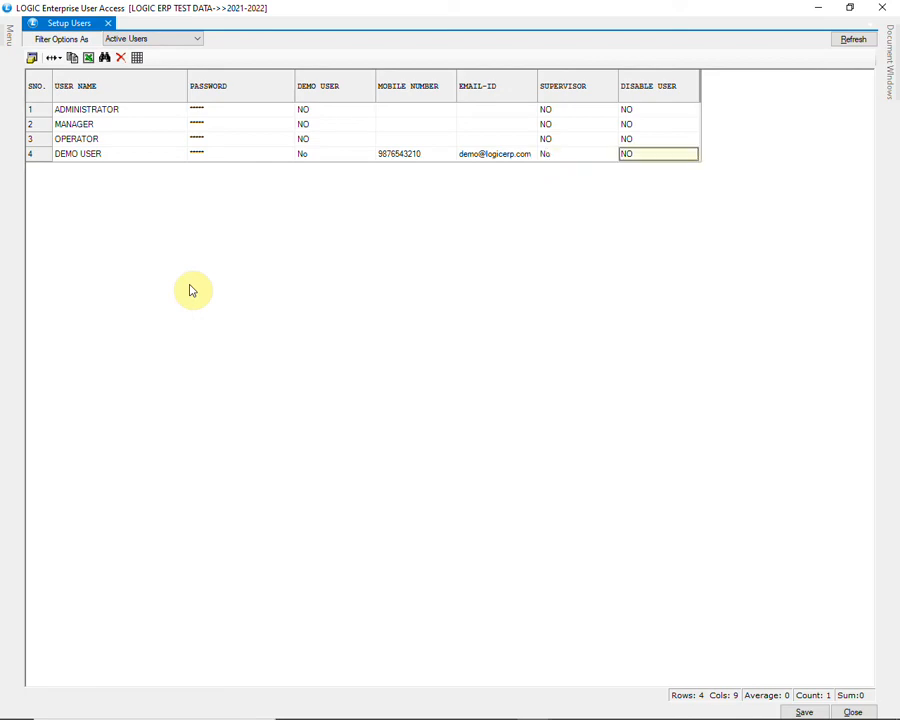
key("Tab")
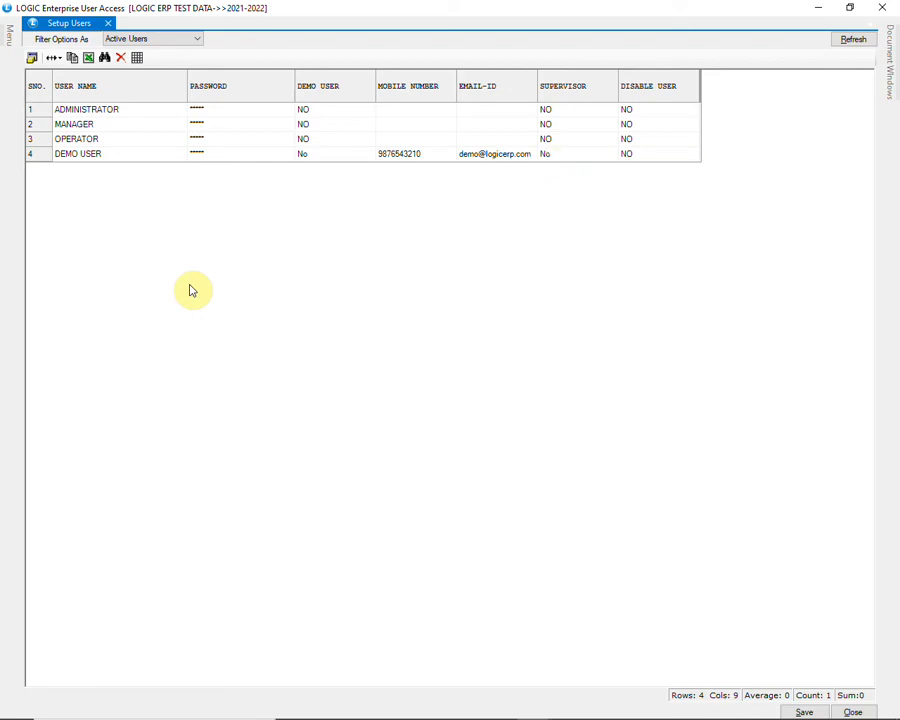
key("Return")
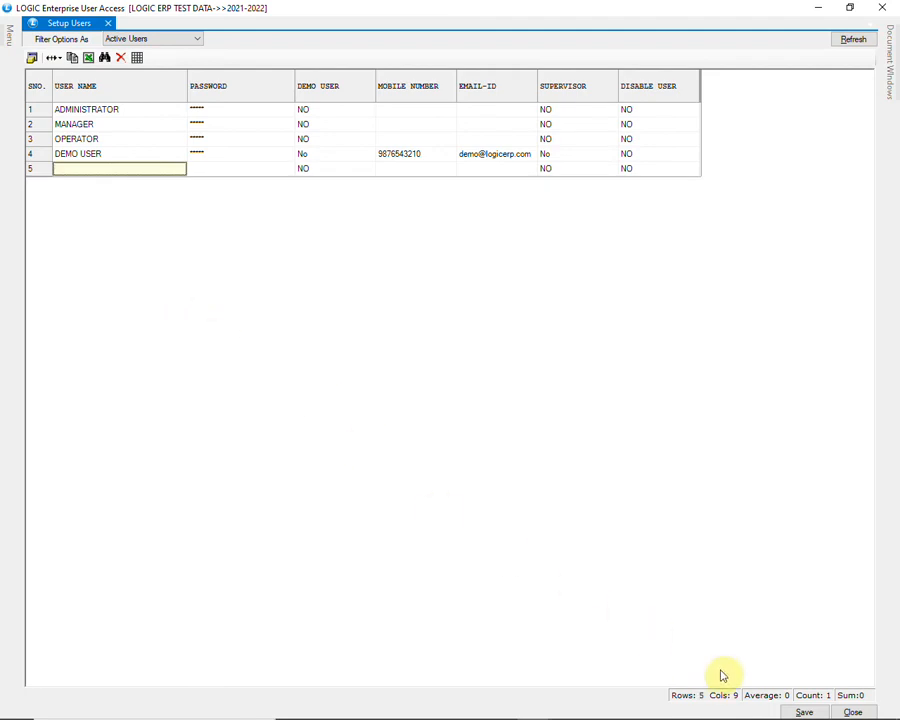
Save DEMO USER, then mark OPERATOR as disabled and save again.
left_click(785, 711)
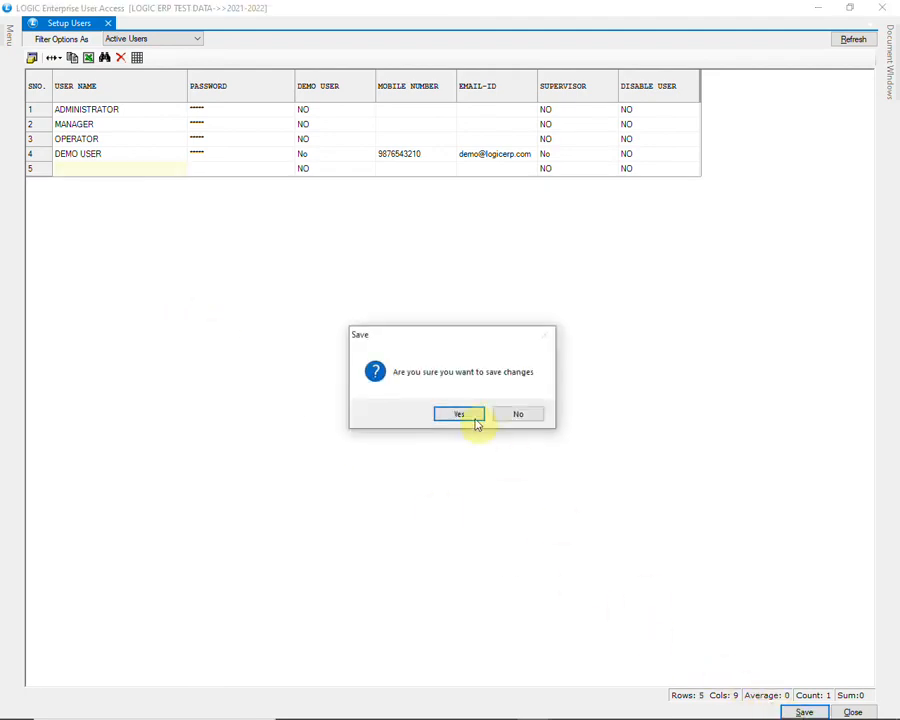
left_click(474, 417)
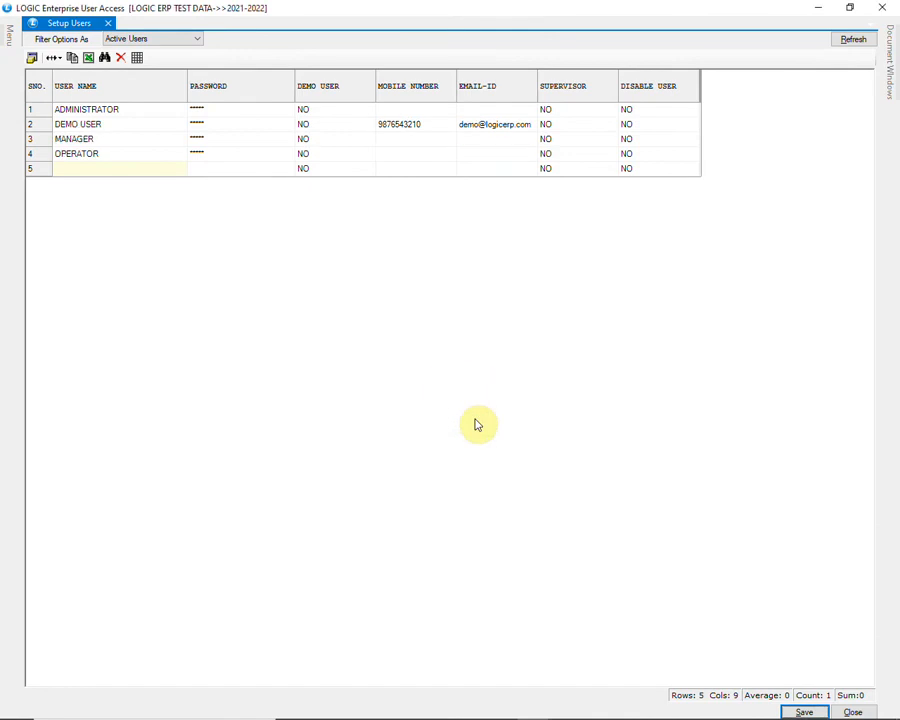
left_click(99, 158)
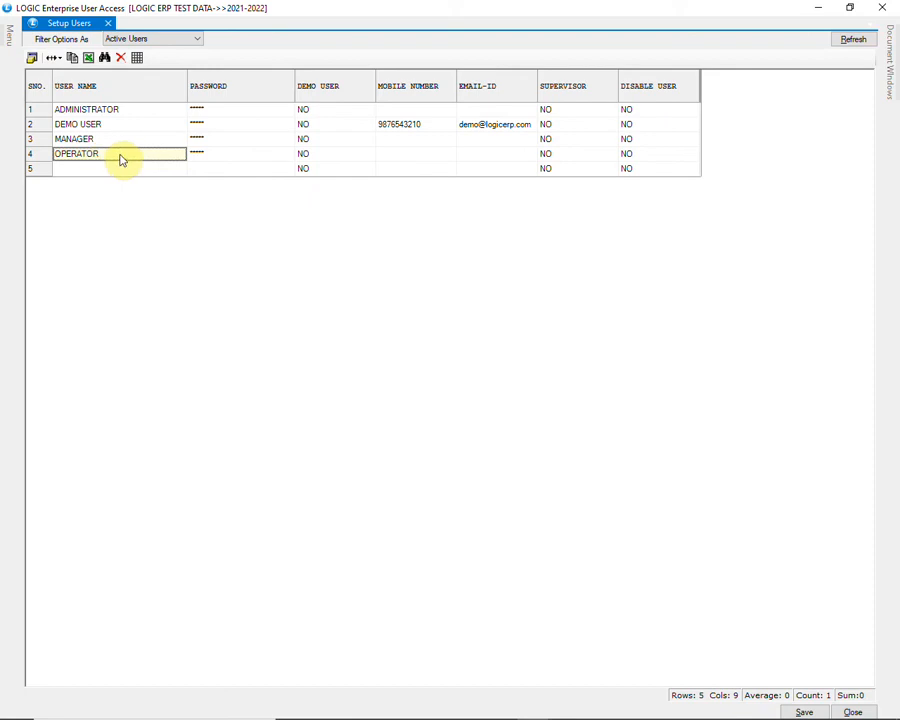
left_click(652, 158)
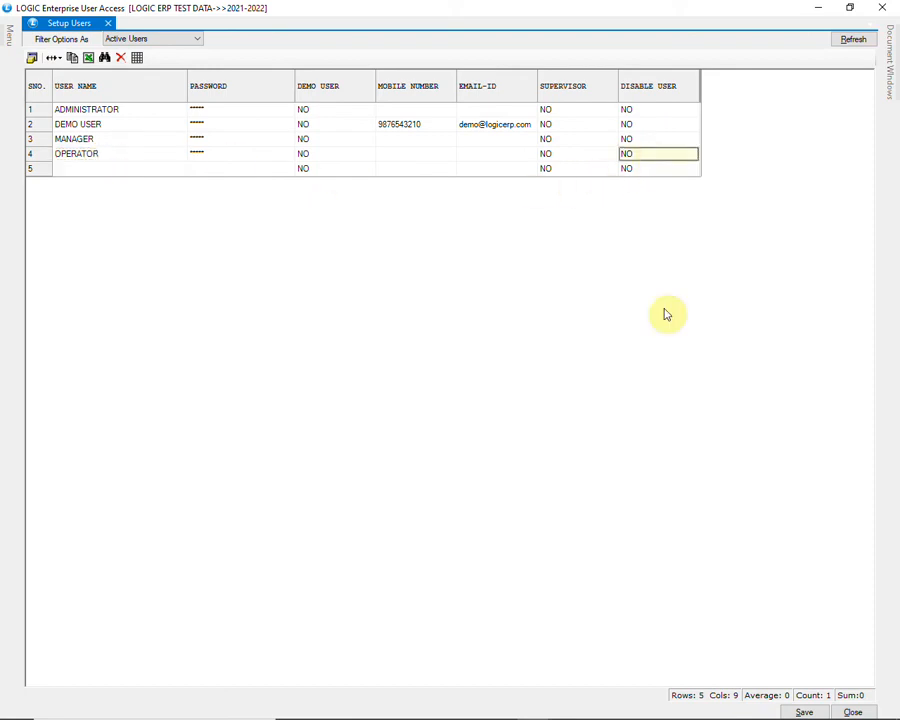
key("space")
key("space")
key("Tab")
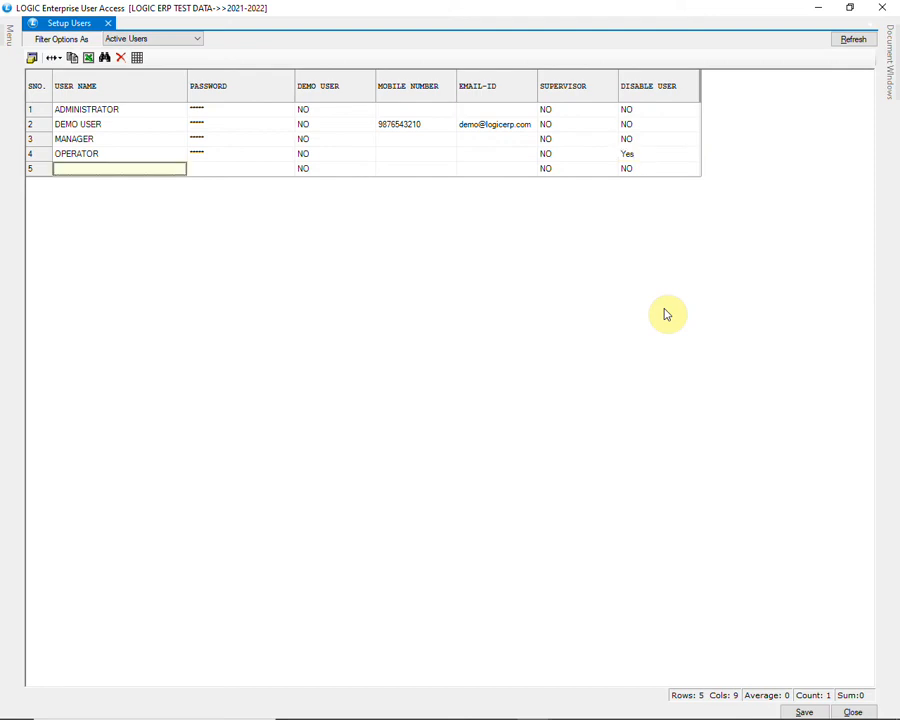
left_click(805, 712)
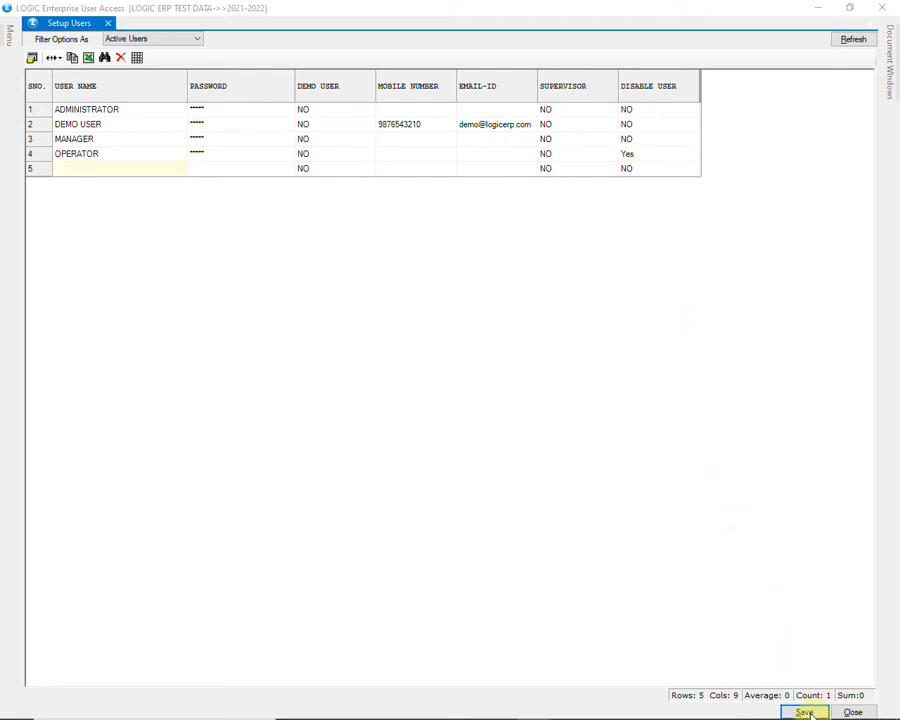
left_click(467, 413)
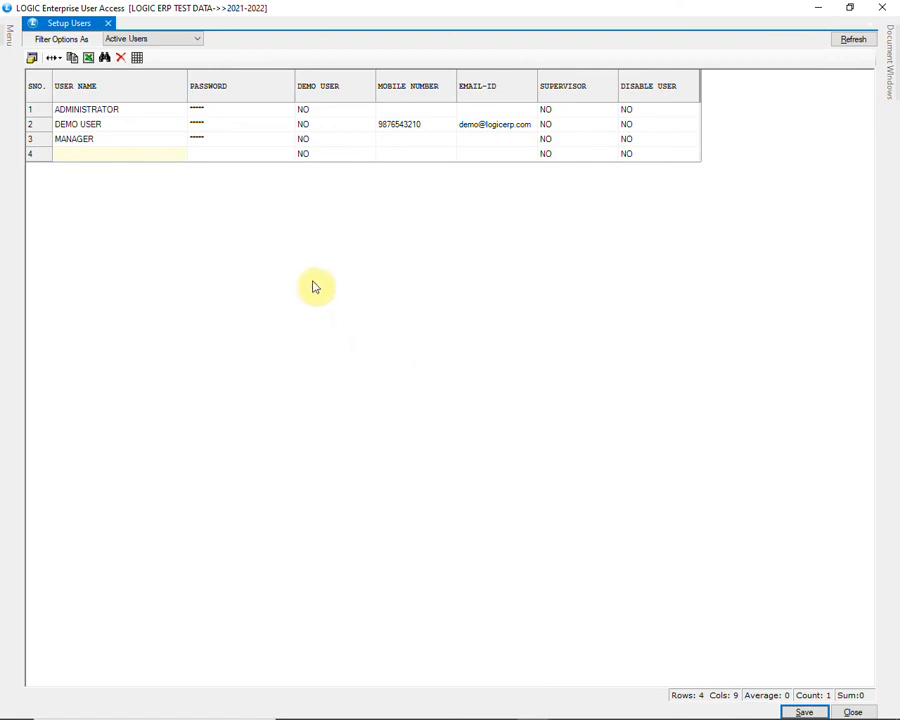
Filter the user grid to inactive users and refresh it.
left_click(175, 43)
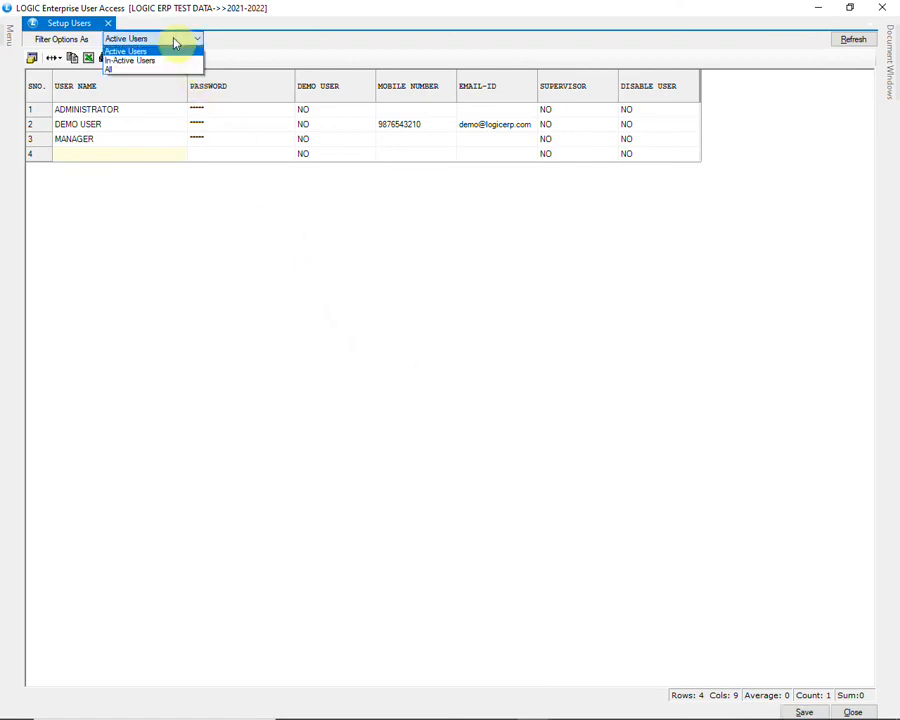
left_click(175, 43)
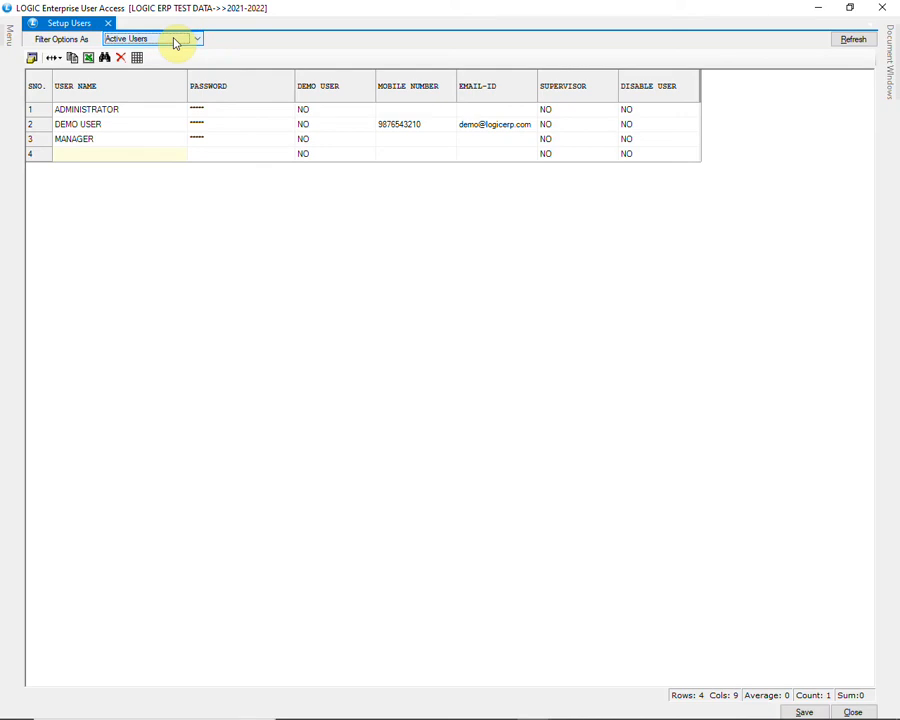
left_click(840, 44)
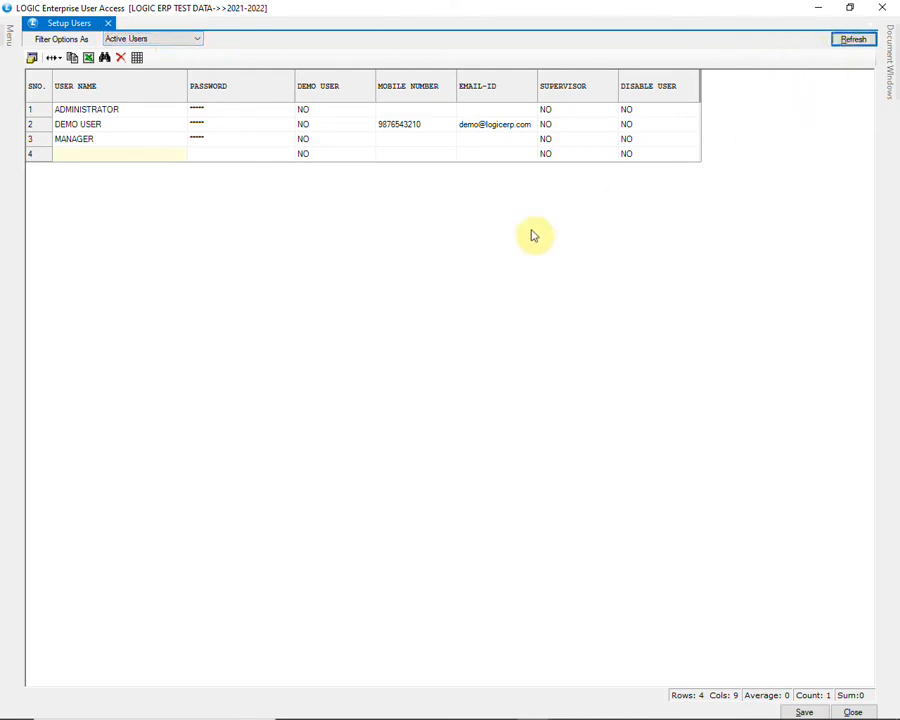
left_click(187, 40)
left_click(184, 63)
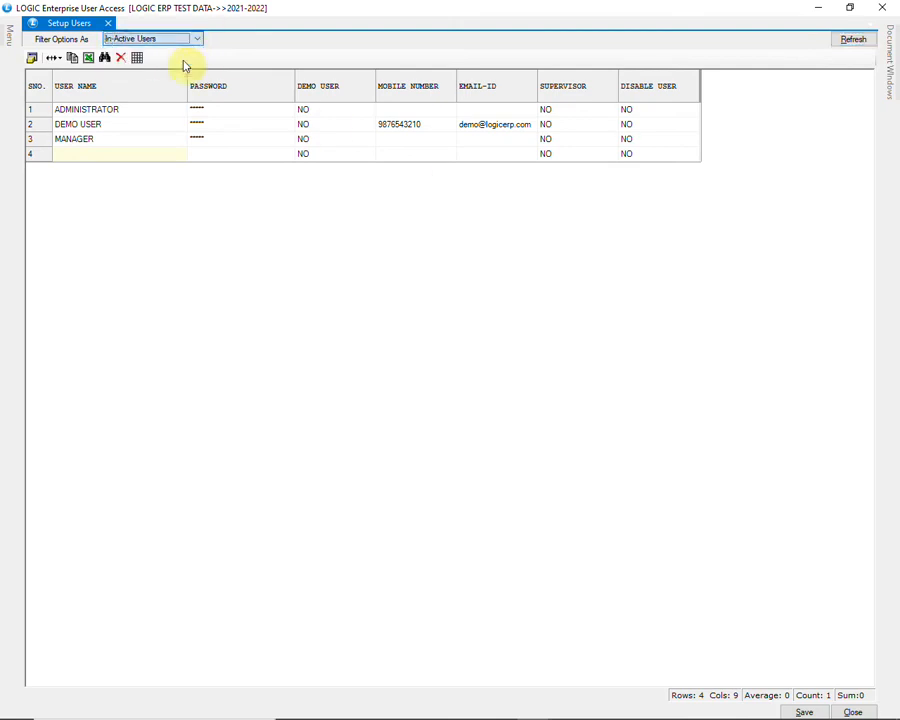
left_click(838, 42)
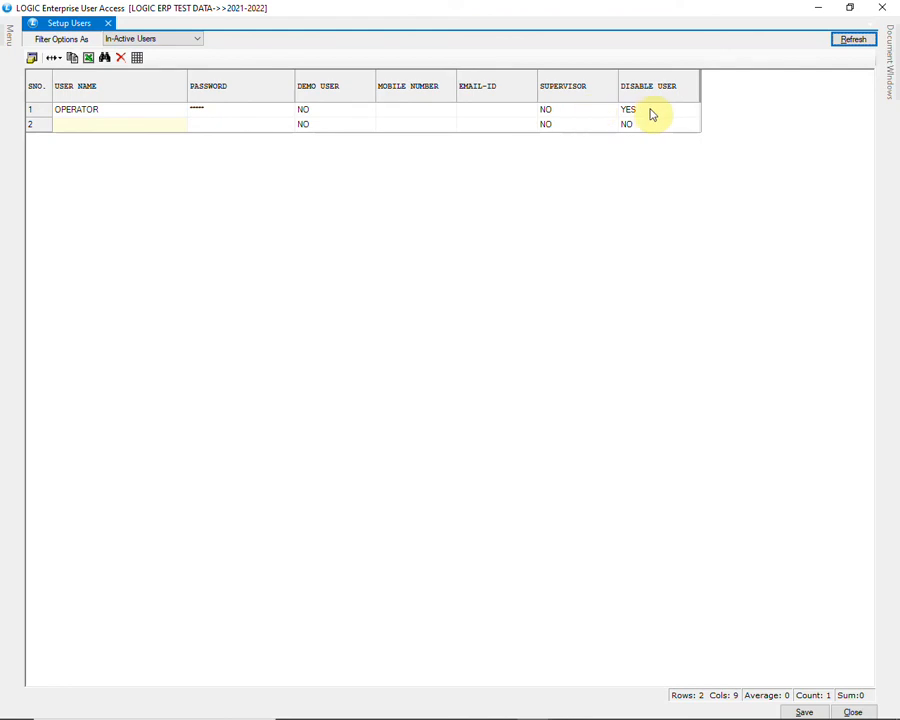
Switch the filter to All, refresh to list all four users, and close Setup Users.
left_click(197, 39)
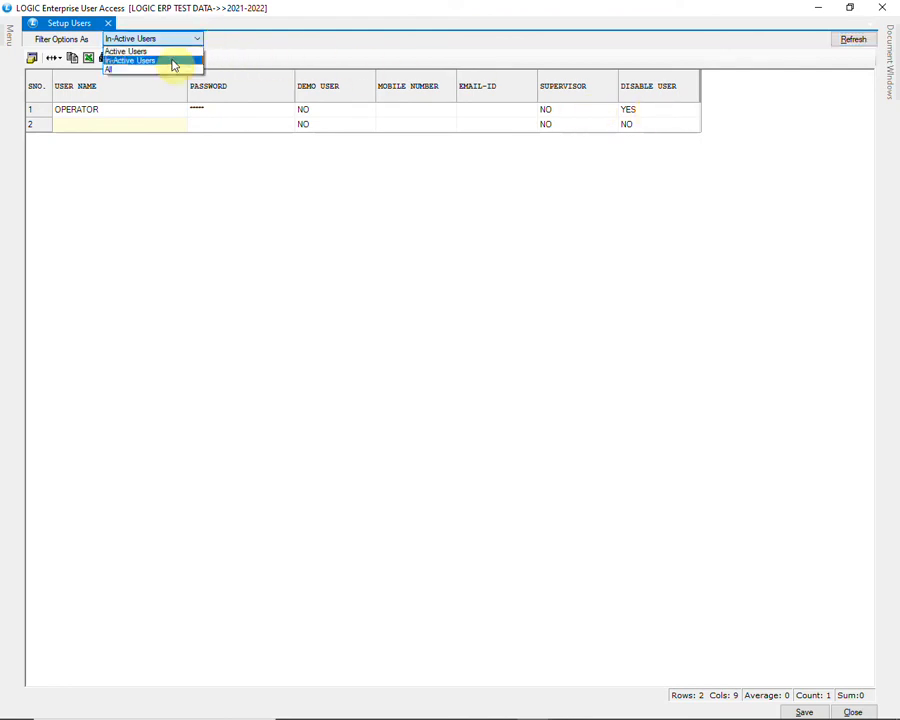
left_click(171, 69)
left_click(845, 44)
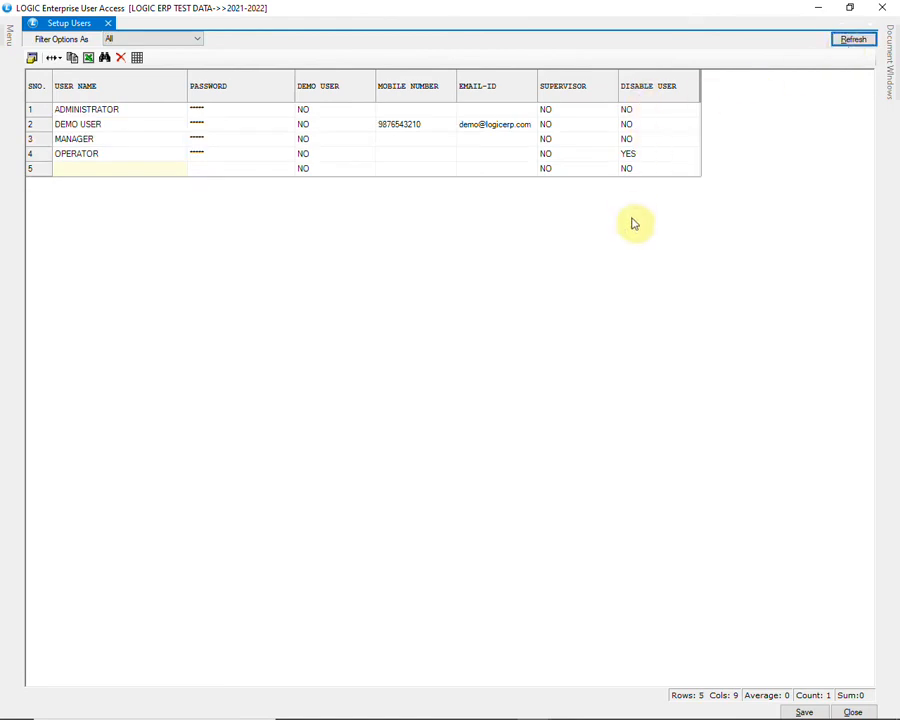
left_click(855, 711)
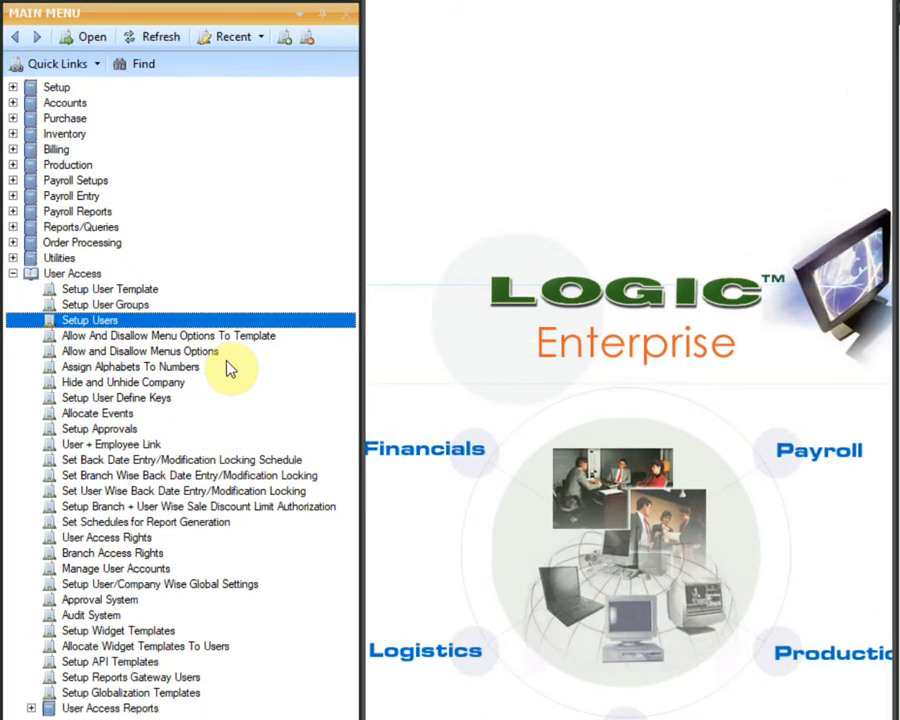
Open Allow and Disallow Menus Options and load the rights tree for DEMO USER.
left_click(227, 356)
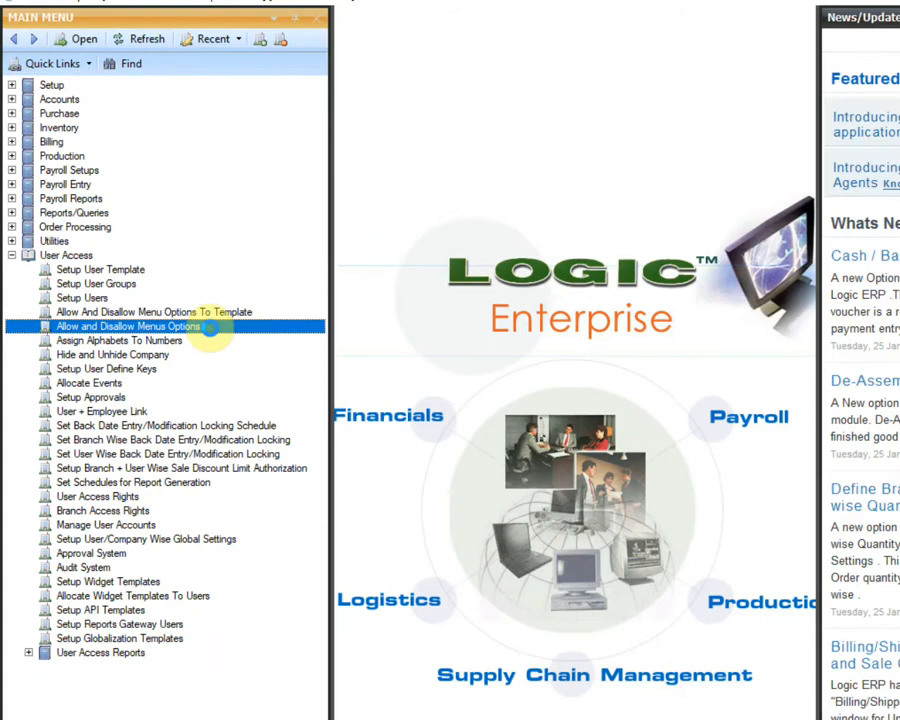
double_click(230, 357)
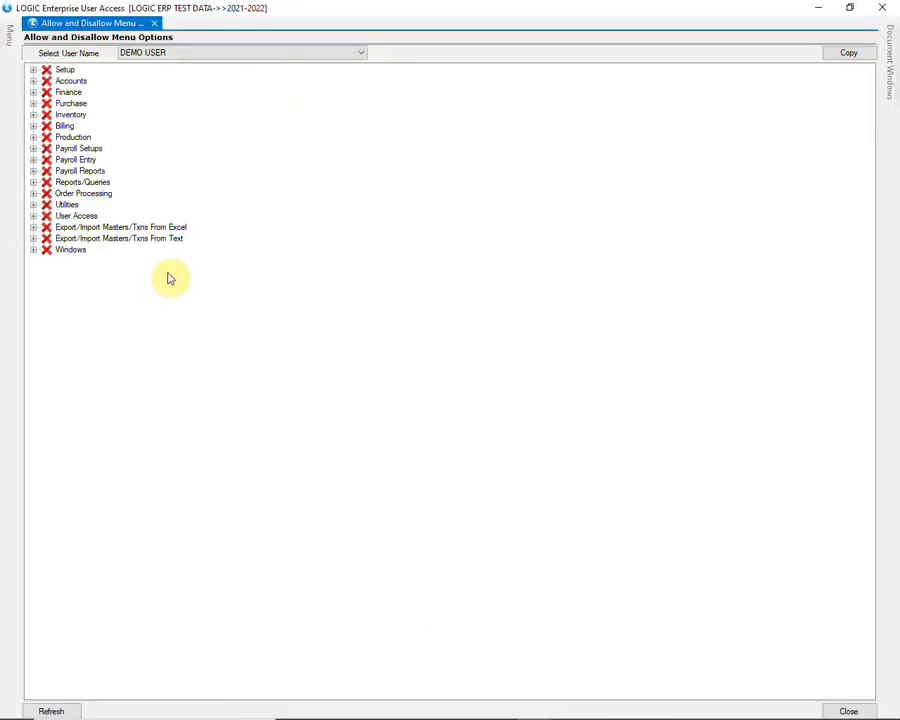
left_click(165, 53)
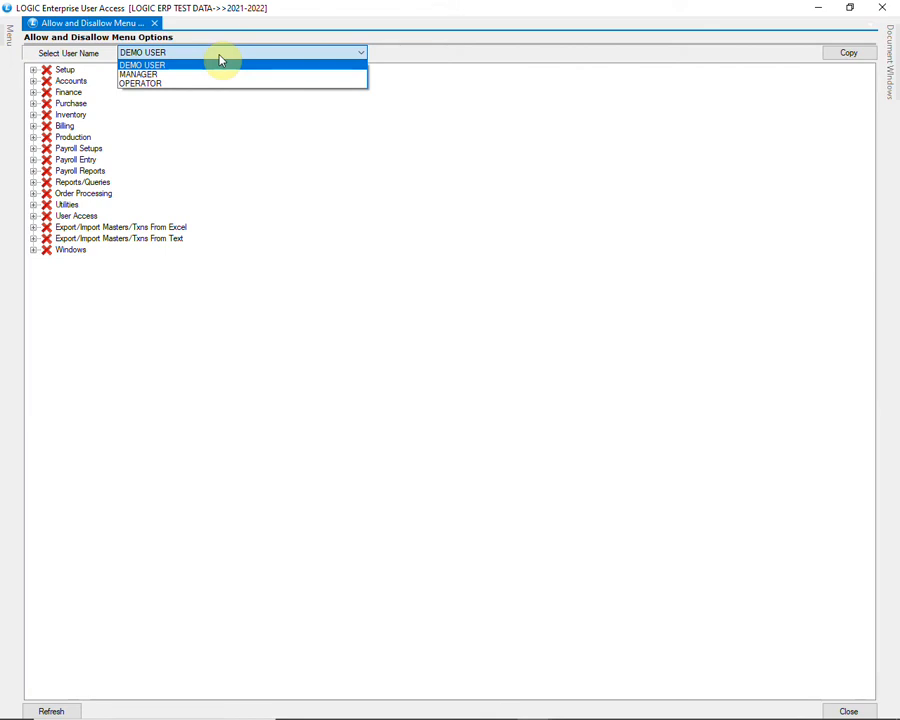
left_click(220, 58)
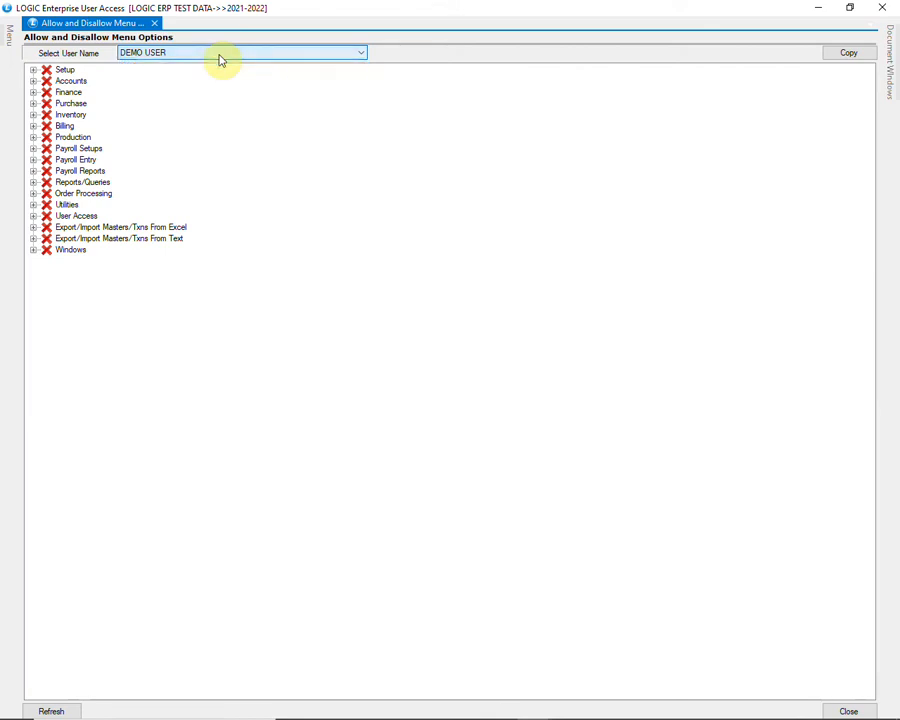
left_click(72, 712)
left_click(72, 712)
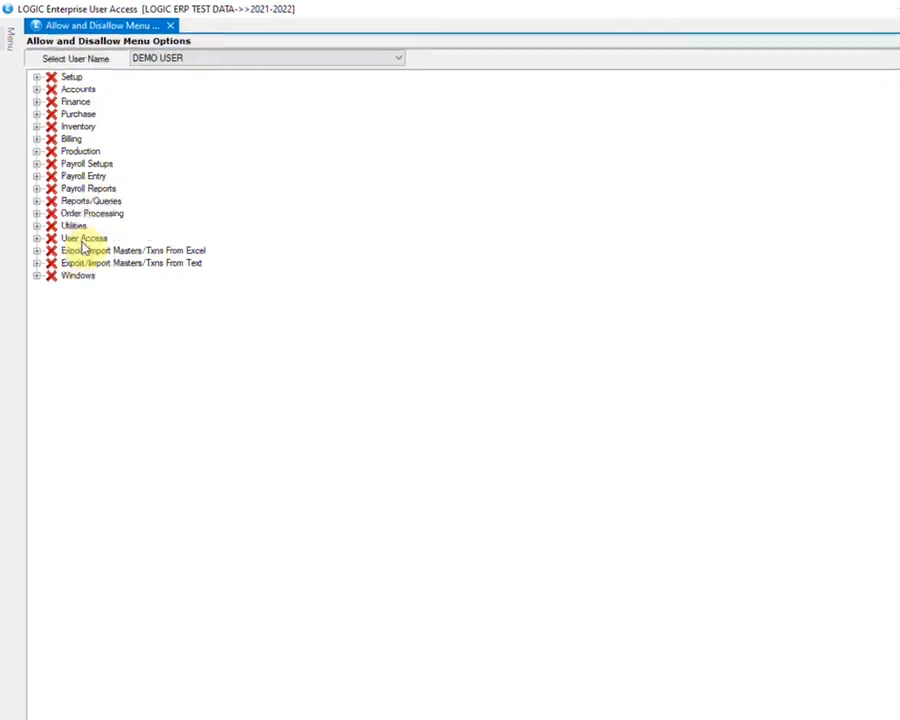
left_click(66, 79)
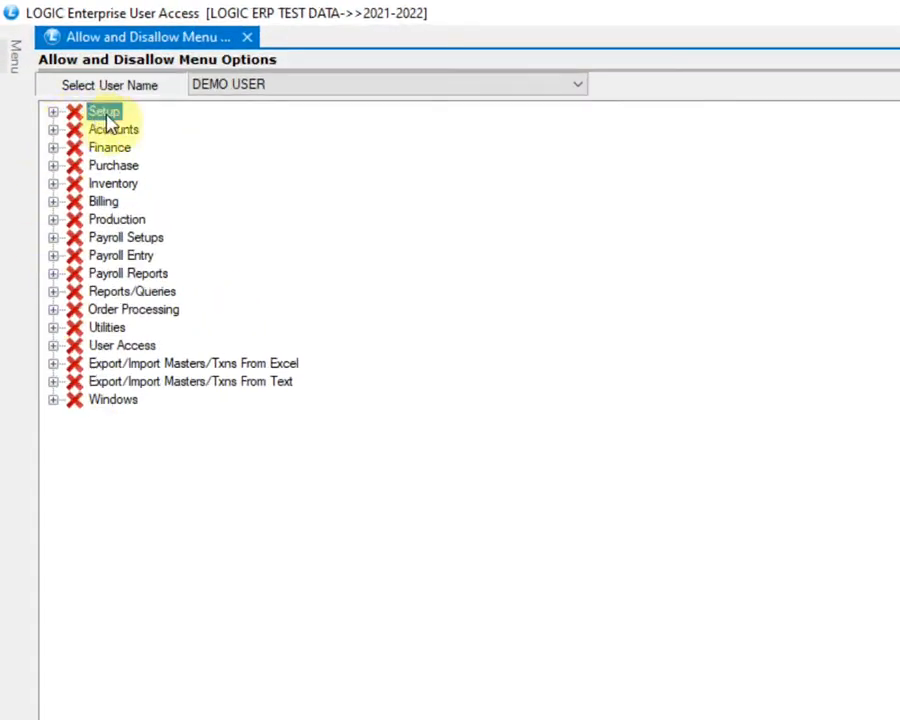
Enable the Setup node for DEMO USER and expand it to confirm its sub-items.
right_click(108, 116)
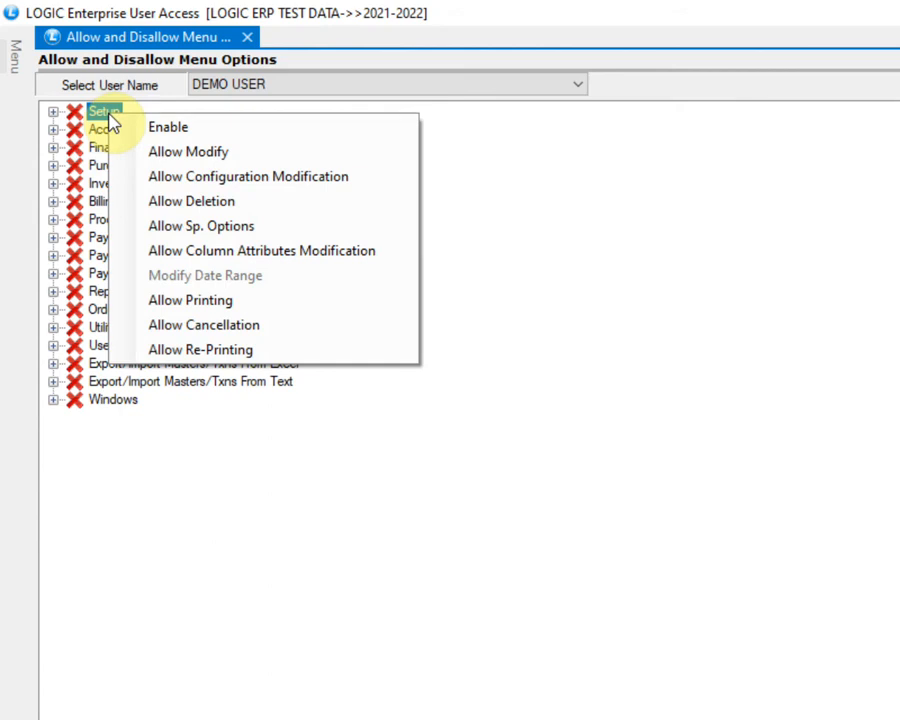
left_click(305, 127)
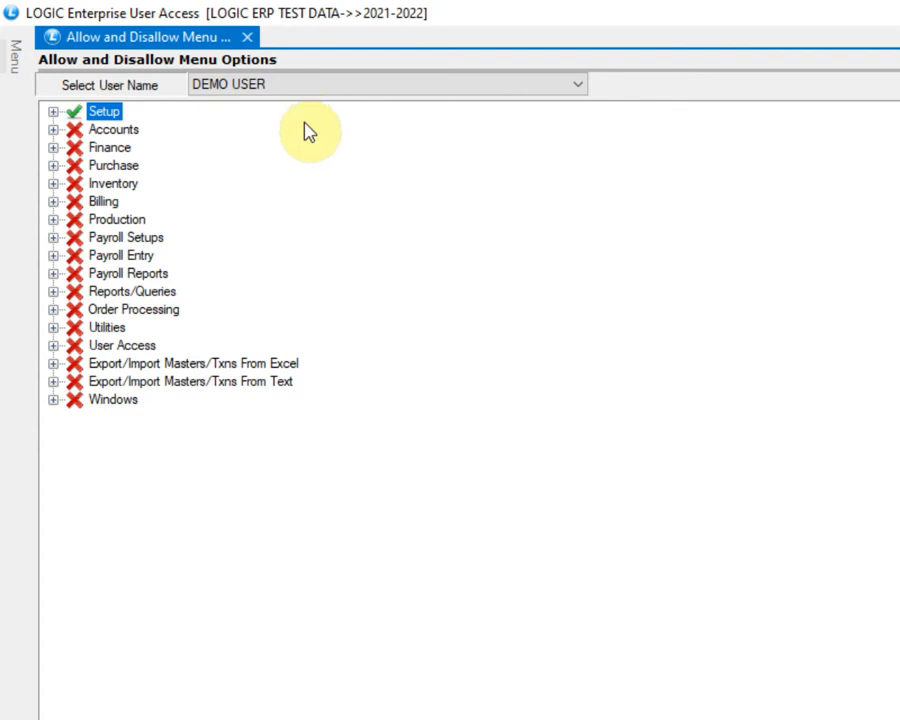
left_click(54, 112)
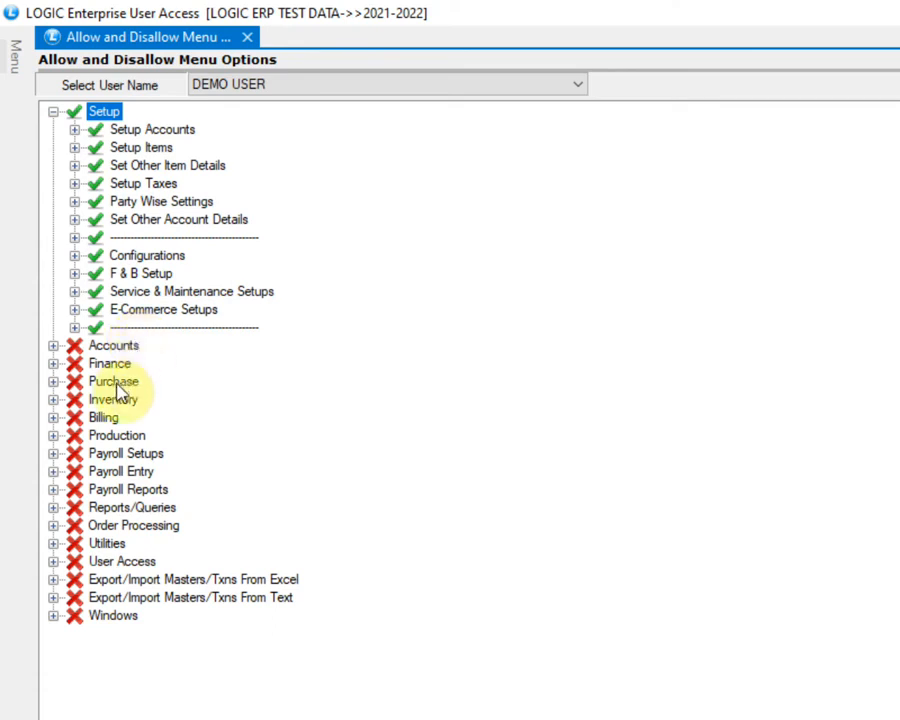
left_click(54, 381)
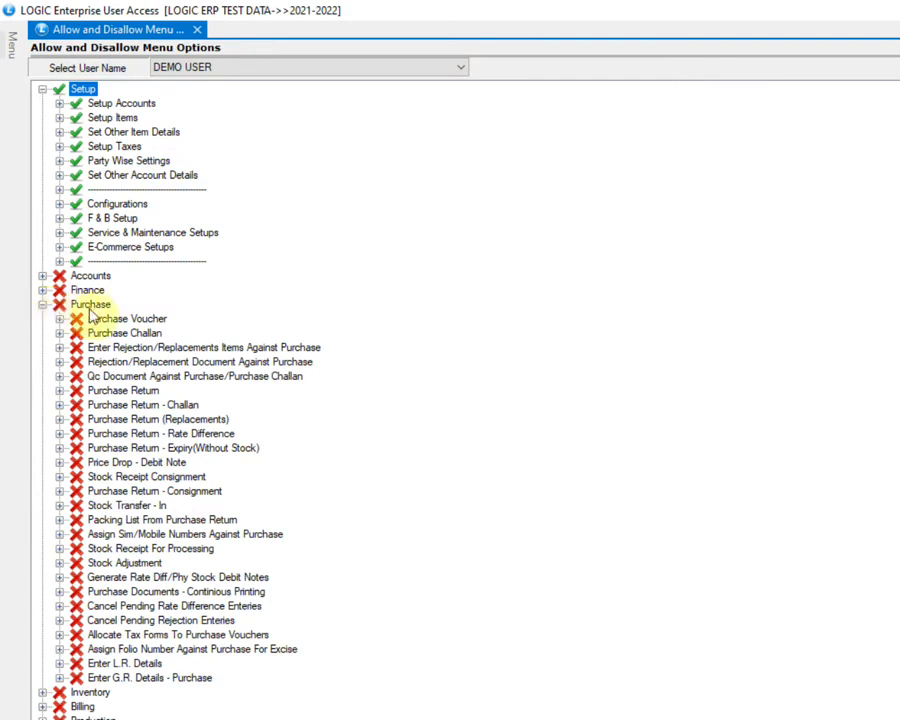
Enable Purchase Voucher and Purchase Return for DEMO USER.
right_click(150, 322)
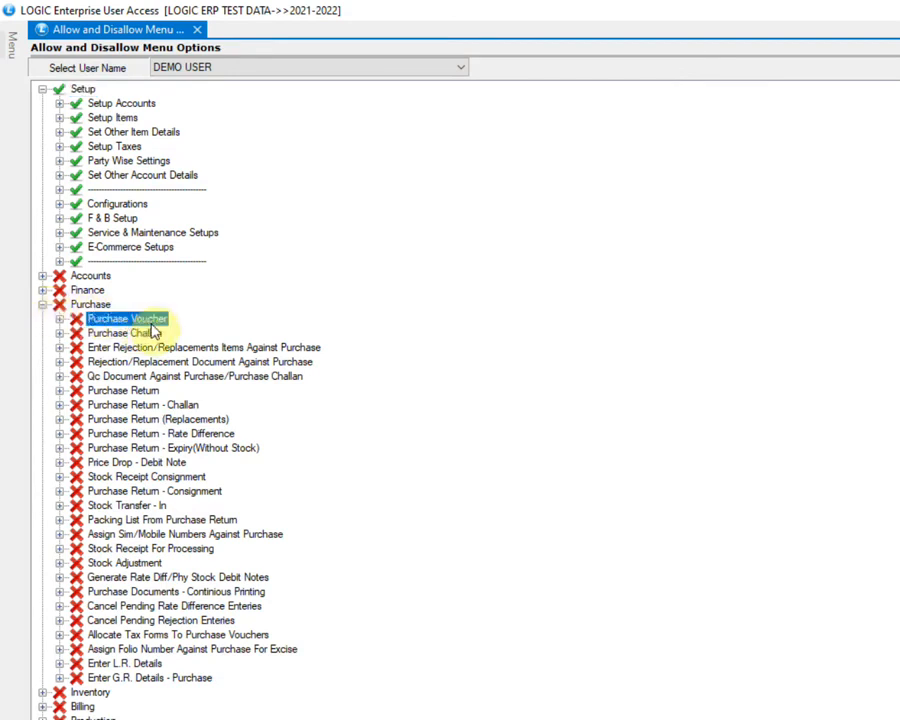
left_click(200, 333)
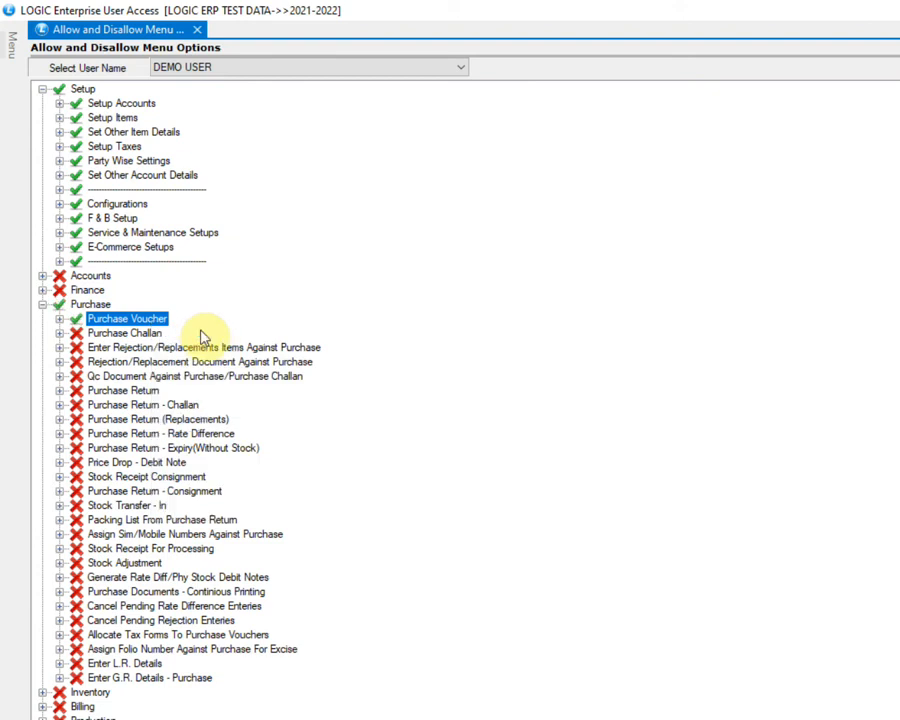
right_click(155, 390)
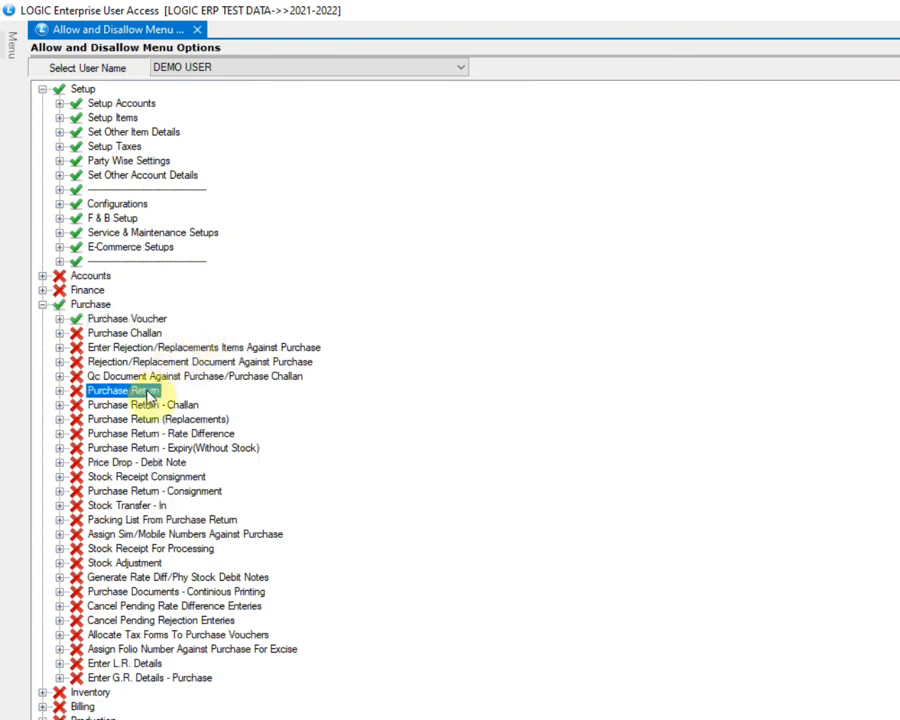
left_click(198, 404)
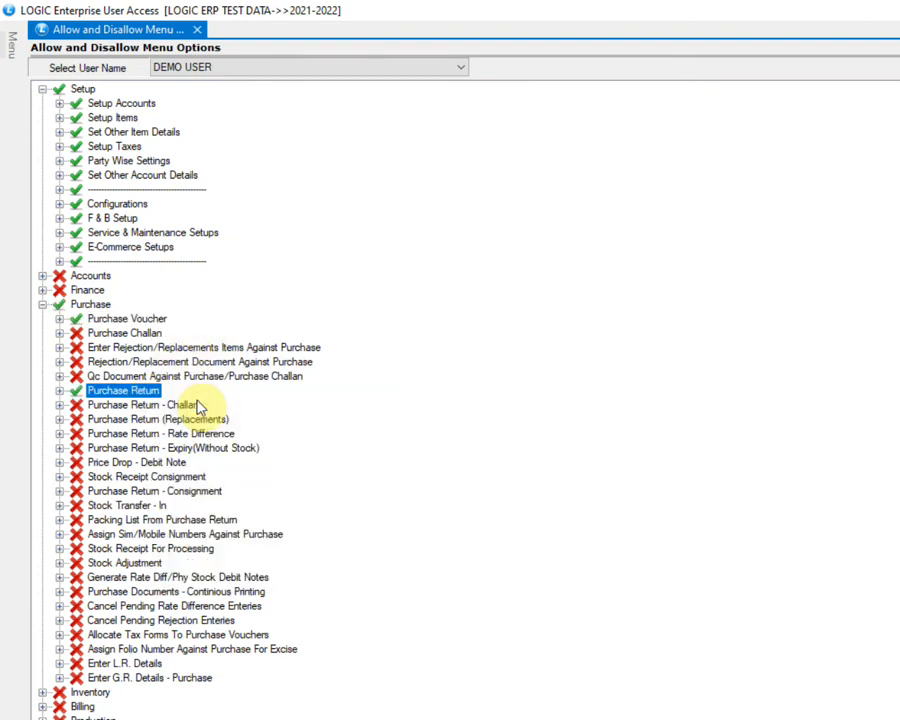
left_click(84, 303)
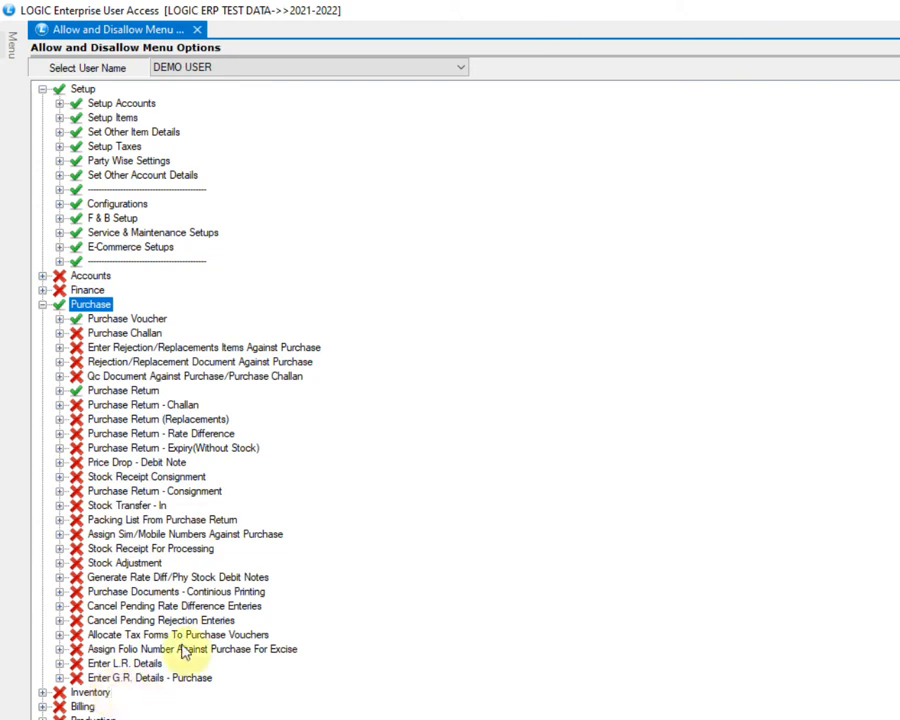
left_click(150, 318)
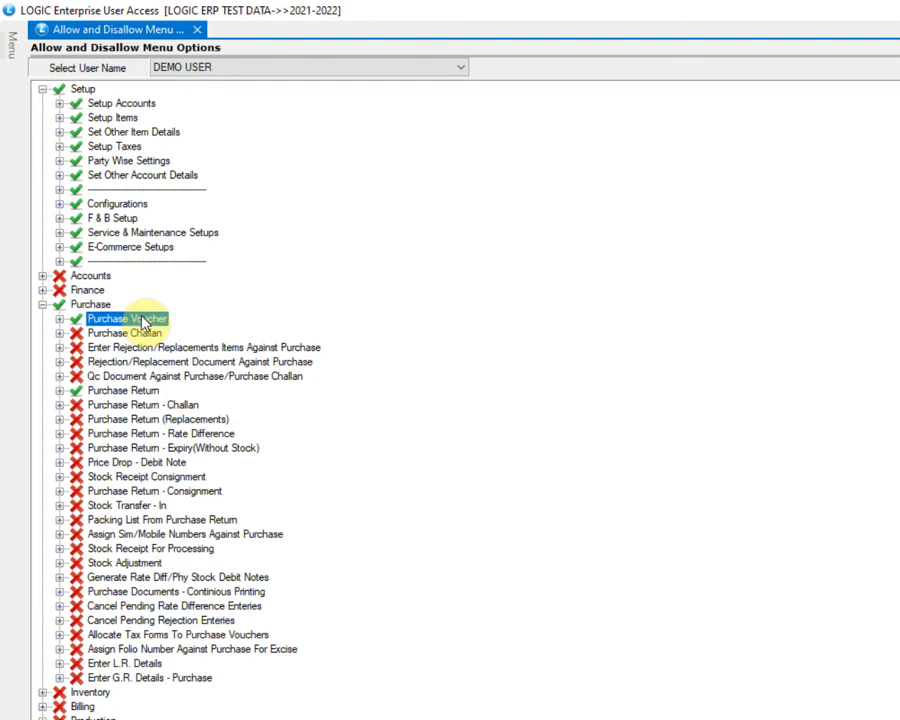
Tick Allow Modify on Purchase Voucher, then choose Allow Re-Printing from its rights menu.
right_click(146, 326)
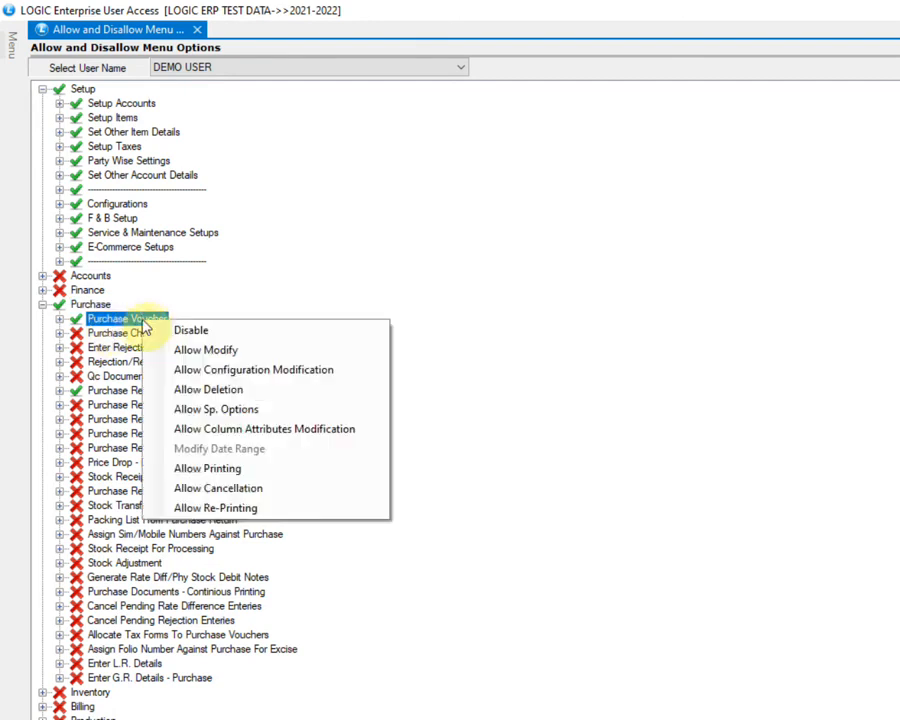
left_click(257, 352)
right_click(165, 325)
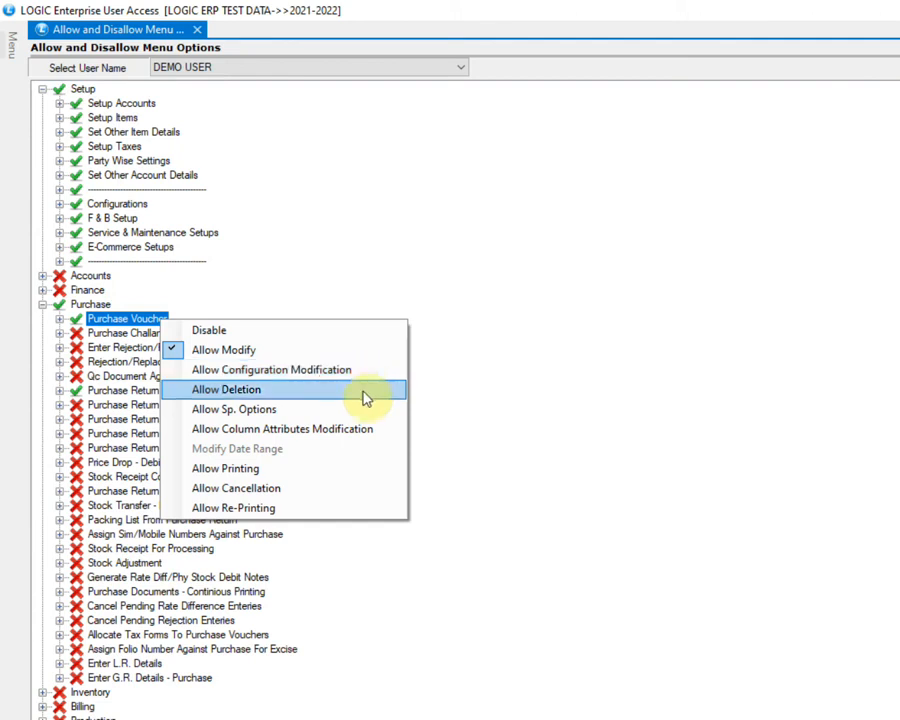
left_click(359, 512)
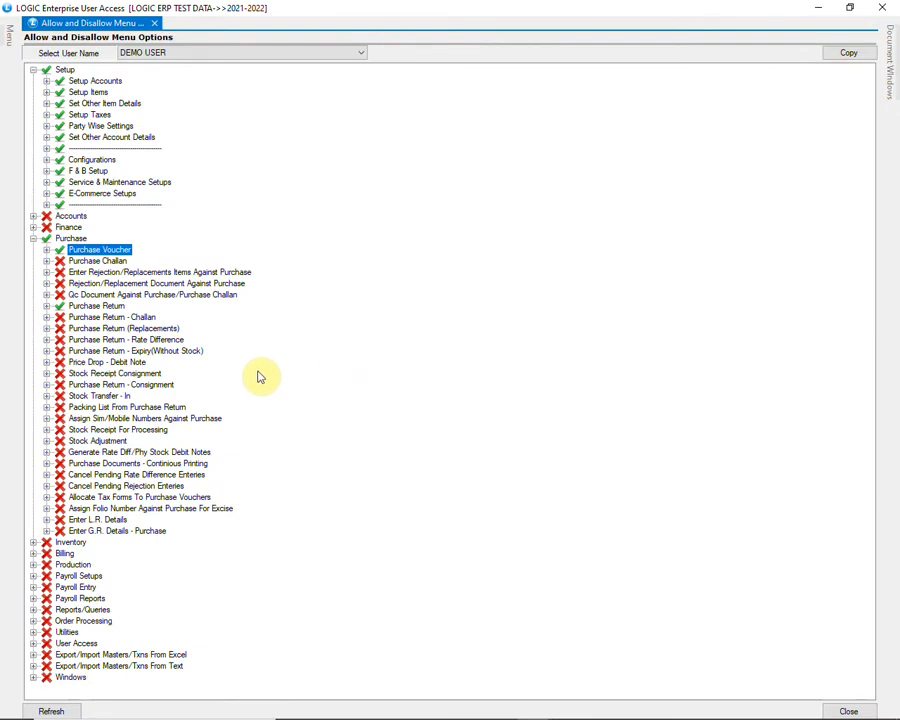
Expand Reports/Queries > Financial Reports and enable the Ledger report for DEMO USER.
left_click(34, 610)
scroll(298, 560, "down", 6)
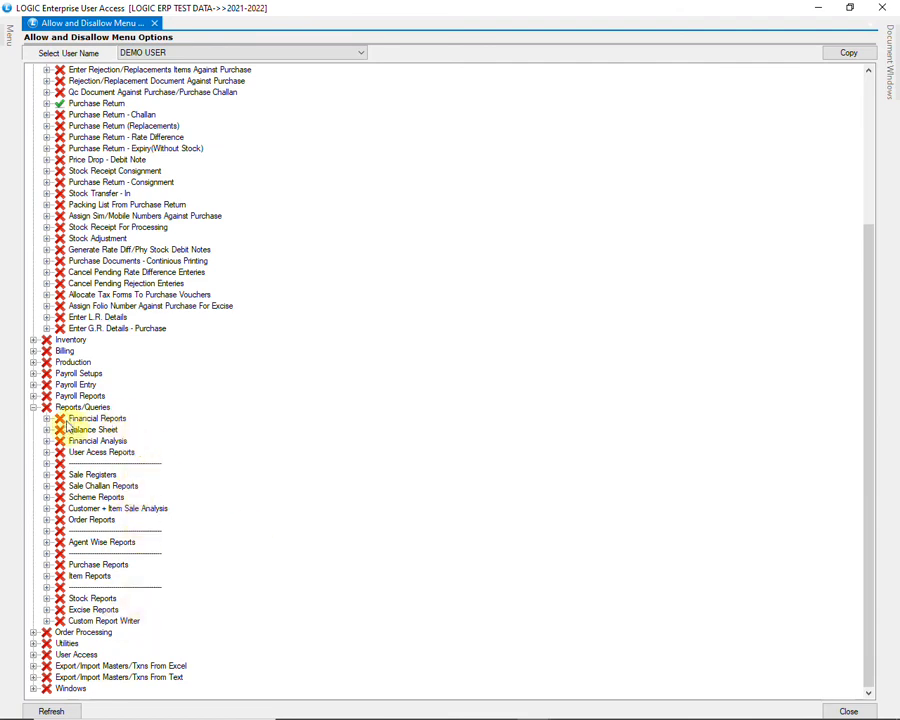
left_click(48, 419)
scroll(249, 427, "down", 4)
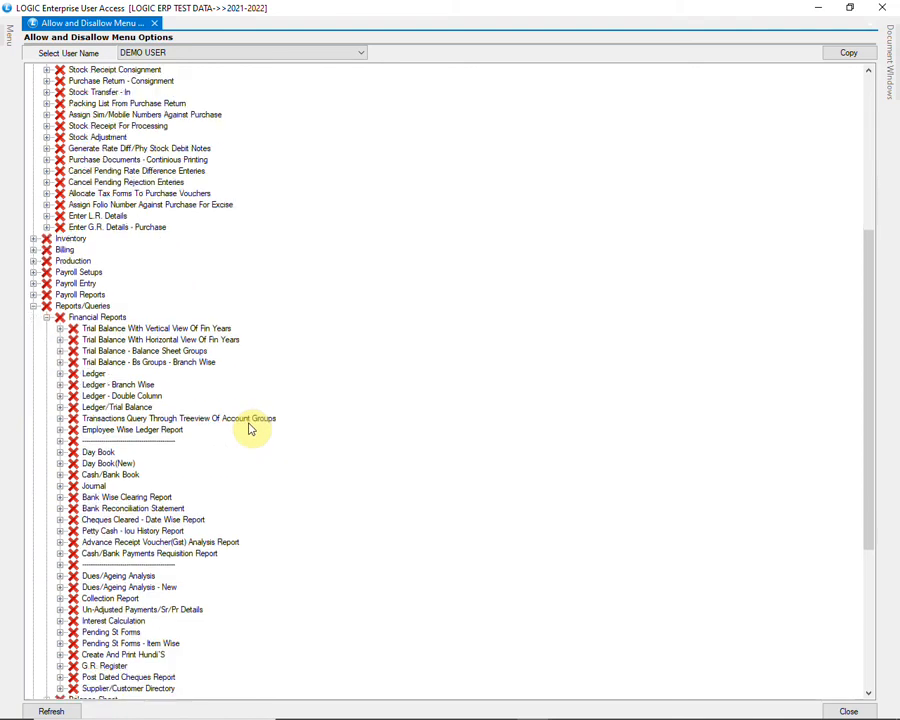
left_click(91, 306)
right_click(88, 310)
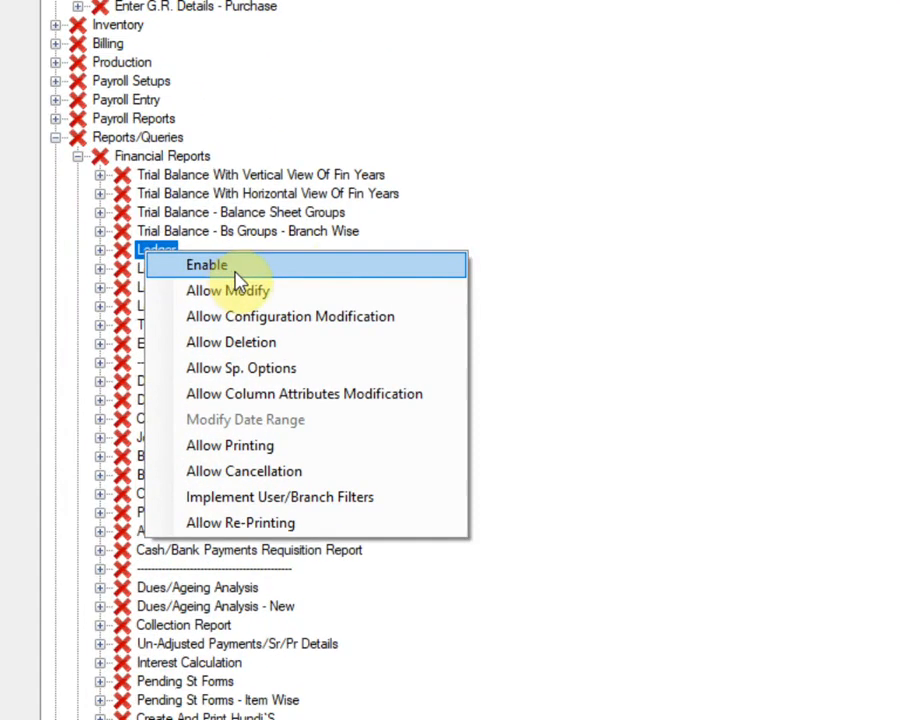
left_click(290, 266)
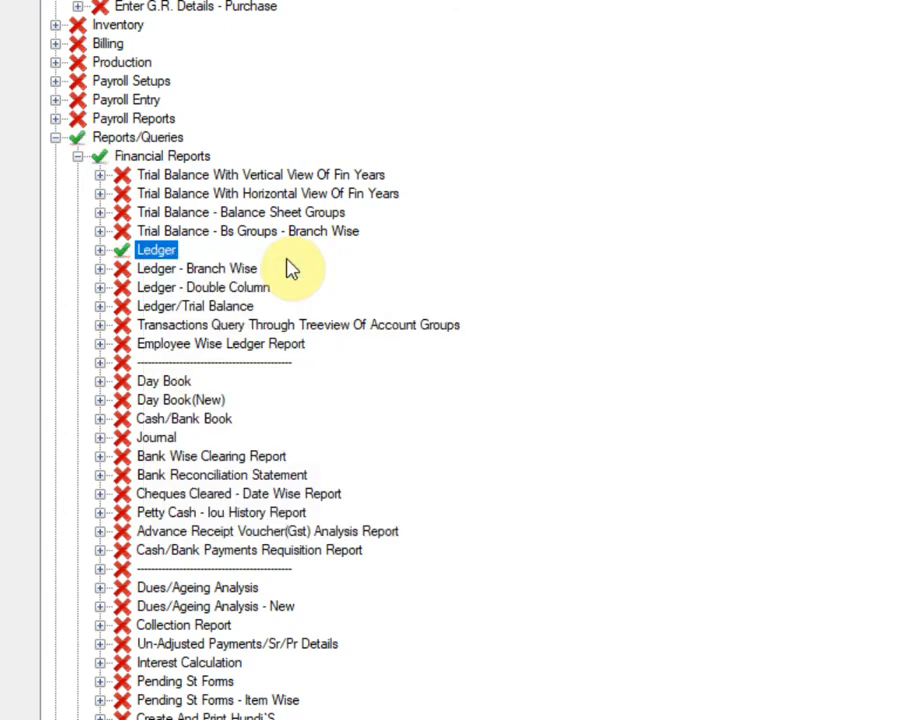
right_click(173, 252)
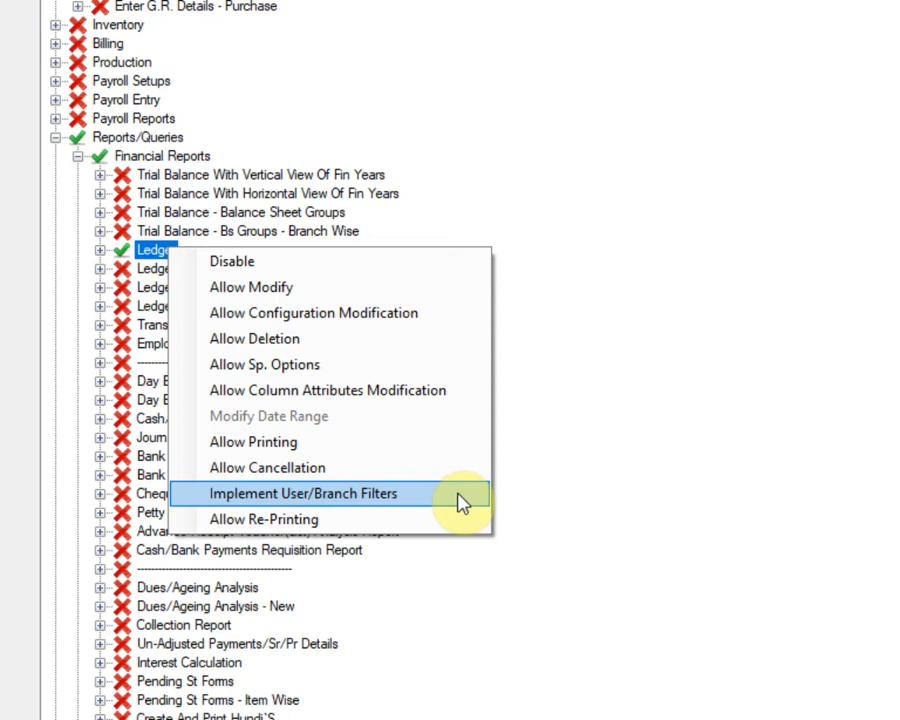
Grant DEMO USER Allow Modify rights on Purchase Return in the menu rights tree.
left_click(530, 490)
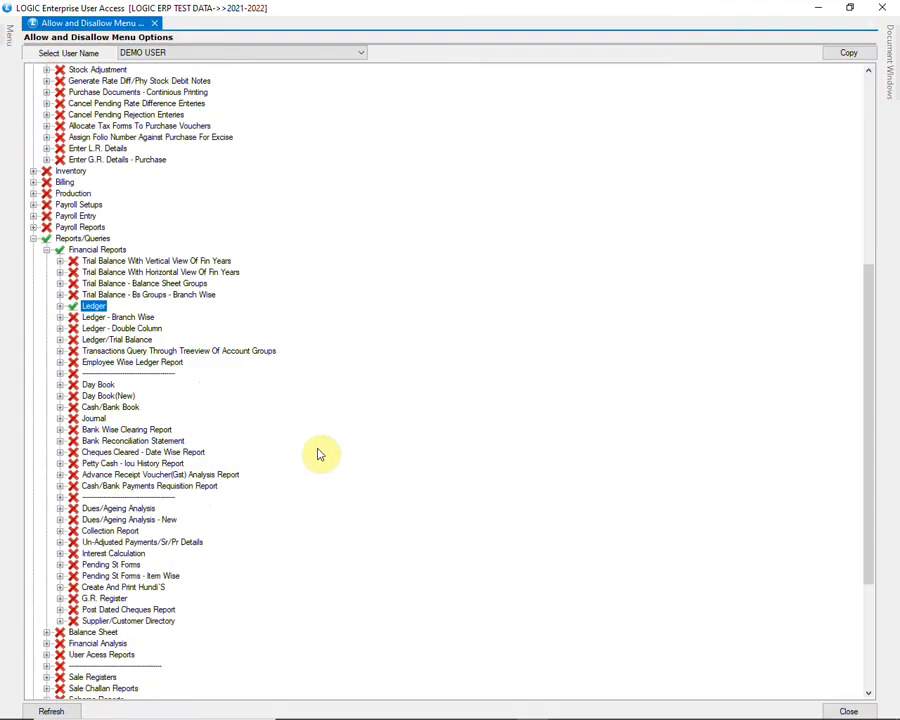
scroll(320, 455, "up", 11)
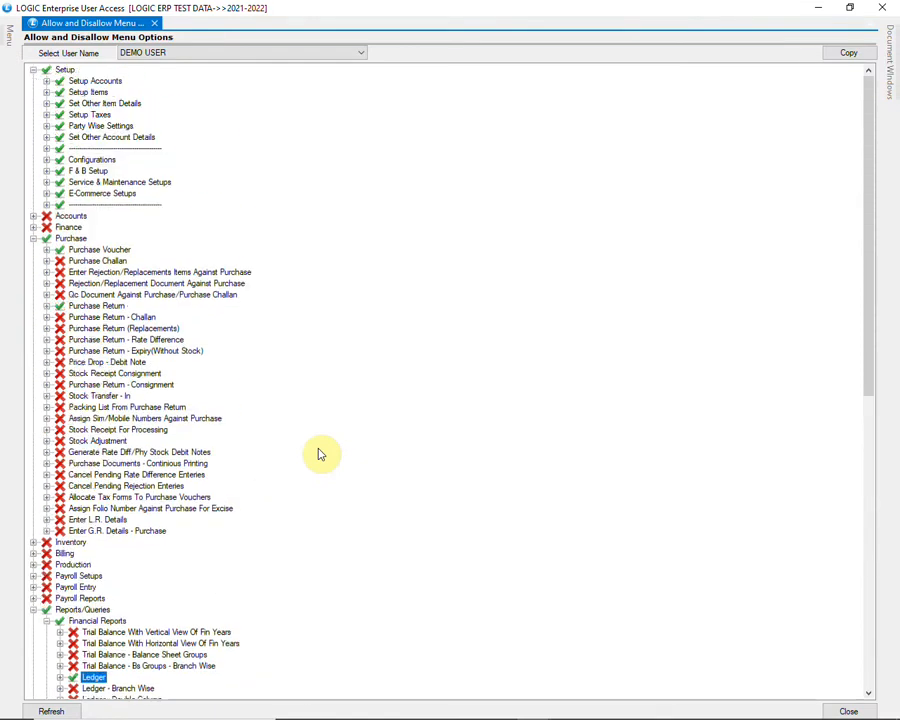
right_click(120, 250)
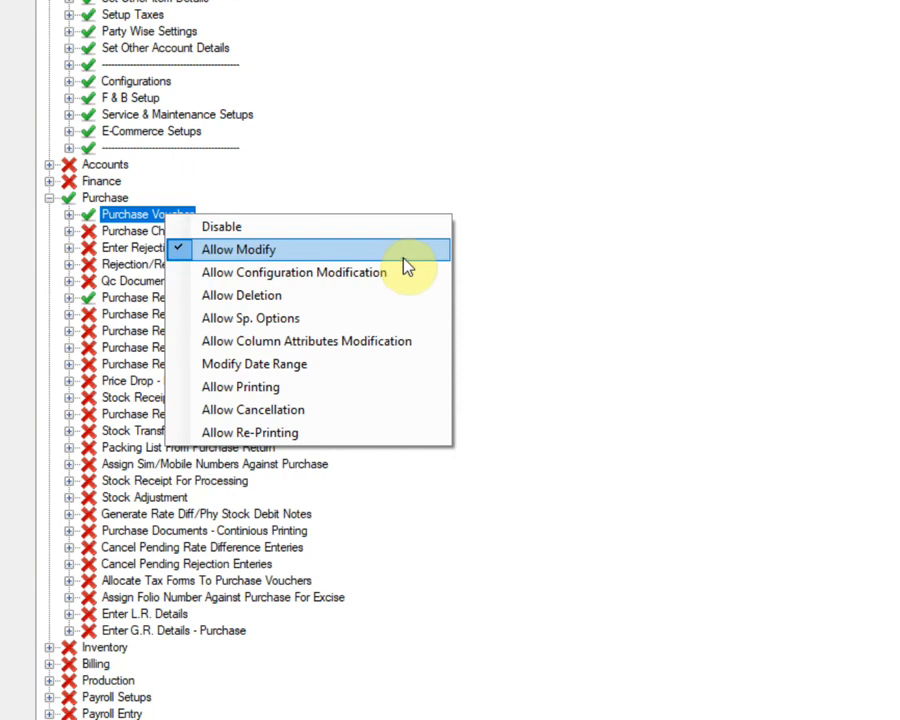
left_click(520, 303)
right_click(153, 299)
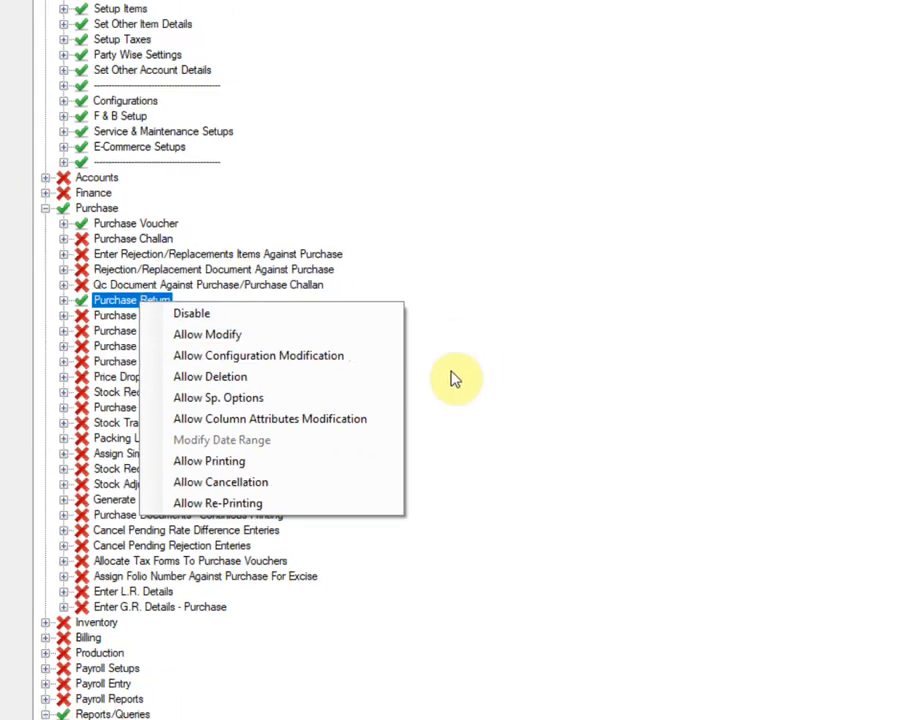
left_click(496, 384)
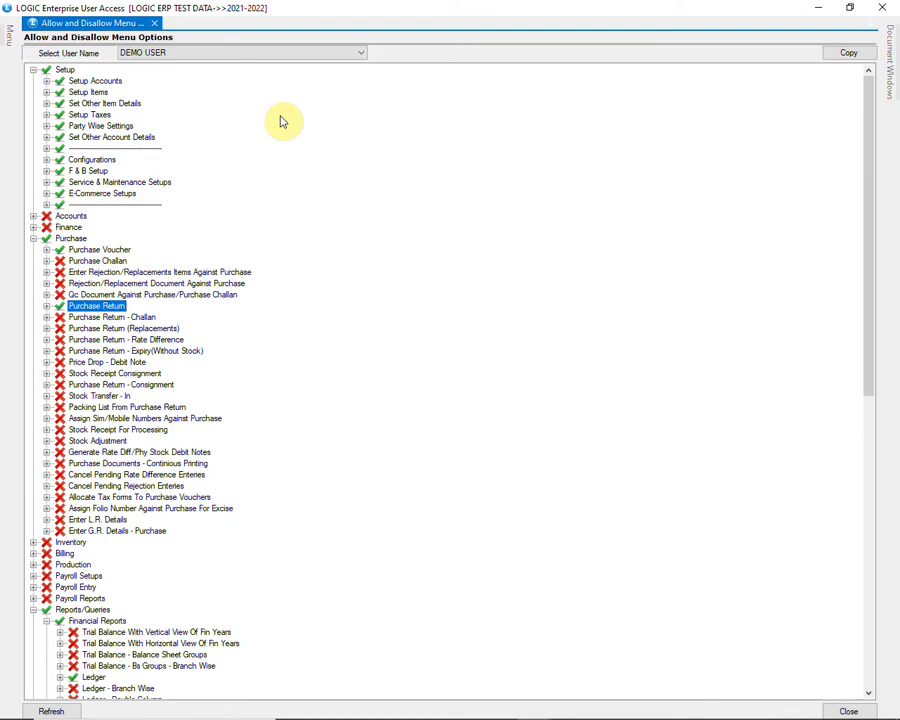
Set up a rights copy with DEMO USER as source and MANAGER as destination user.
left_click(833, 62)
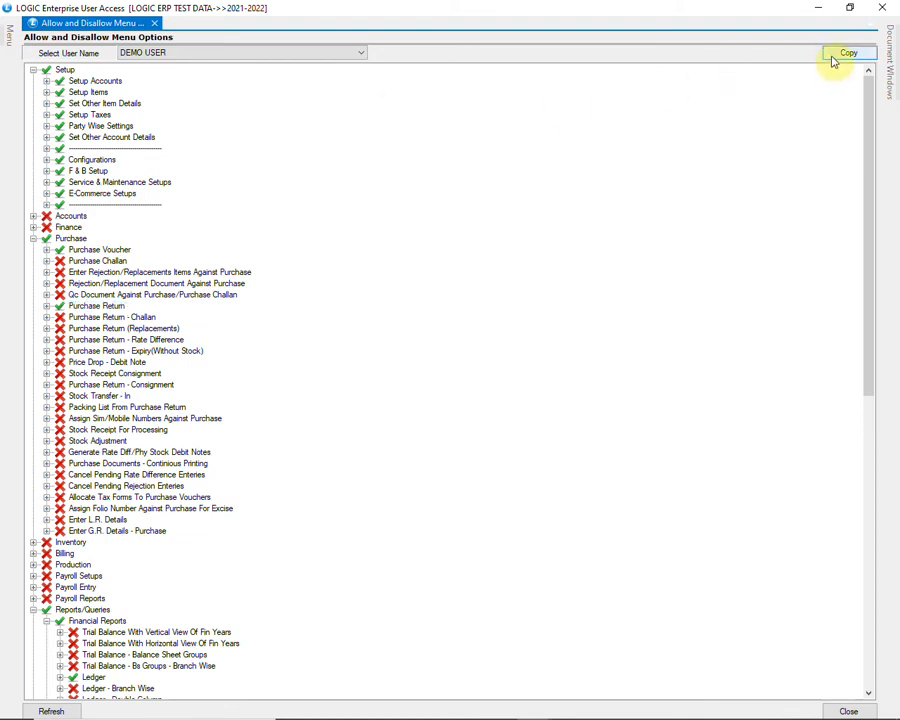
left_click(833, 62)
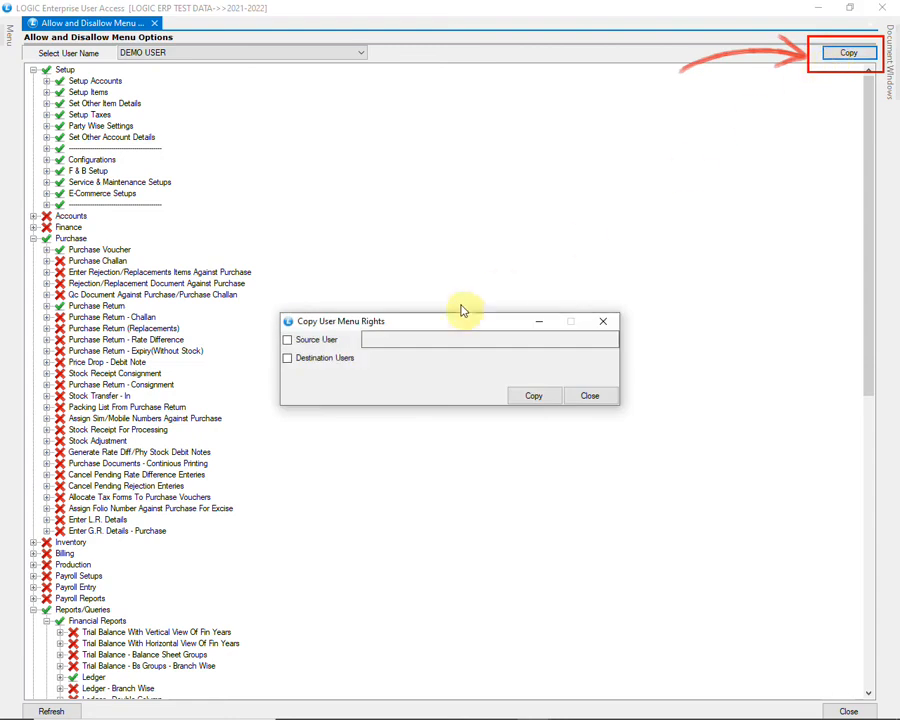
left_click(288, 341)
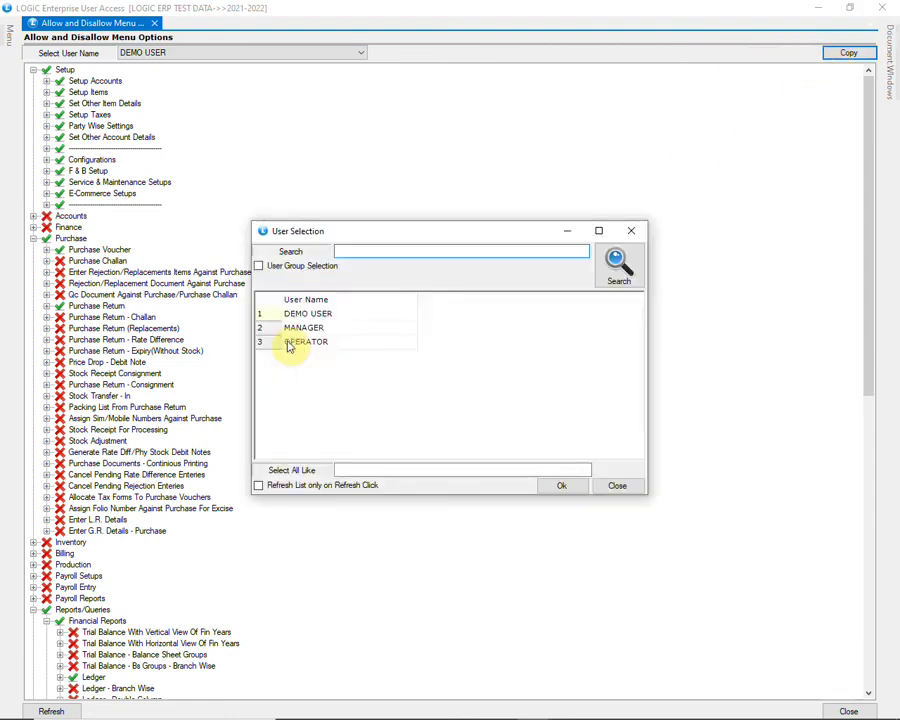
left_click(328, 315)
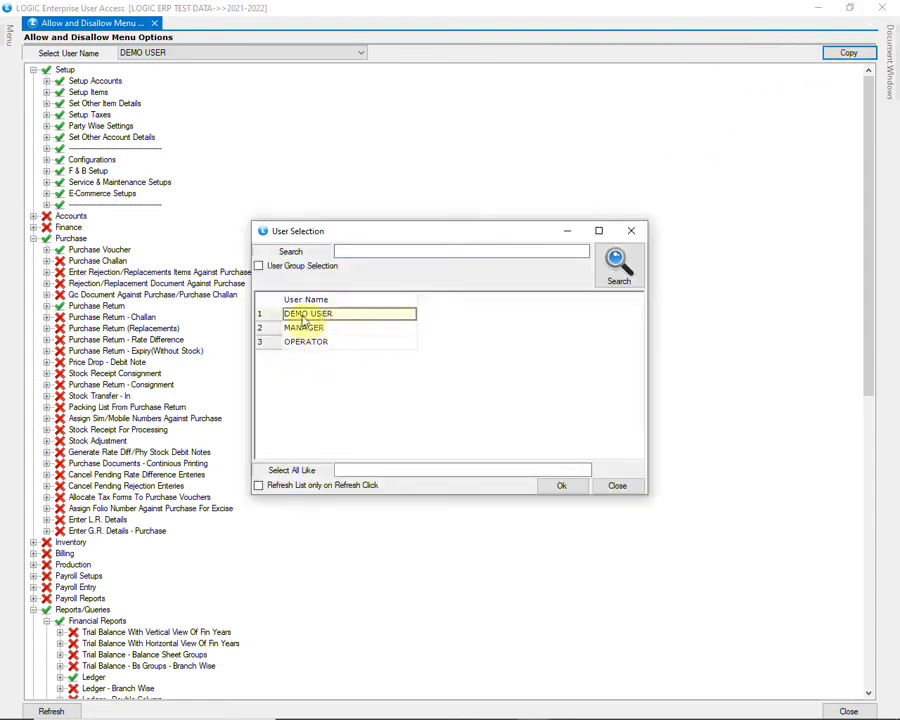
left_click(561, 487)
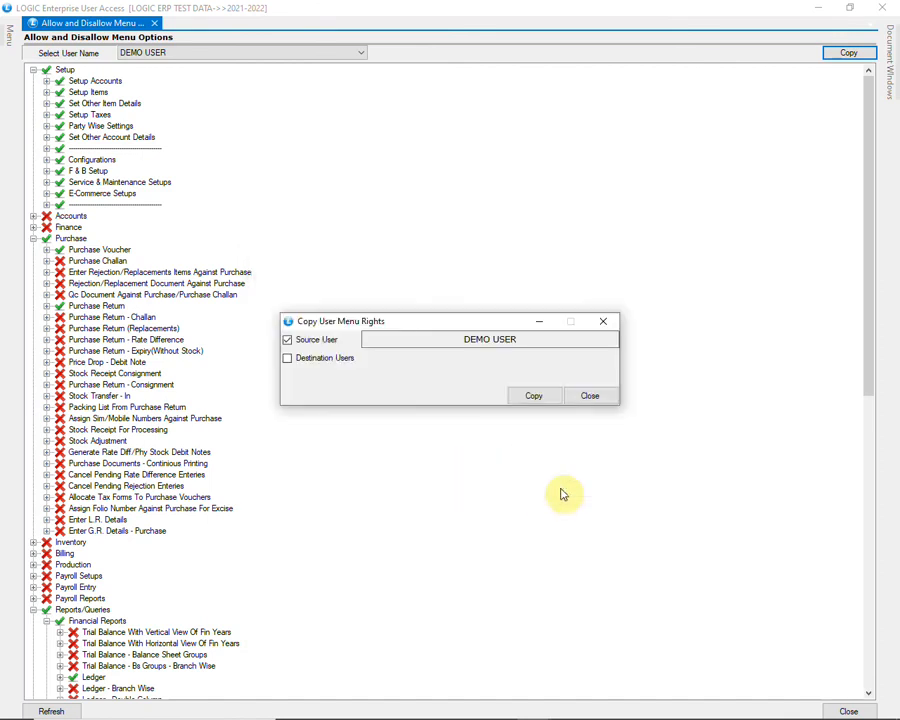
left_click(288, 358)
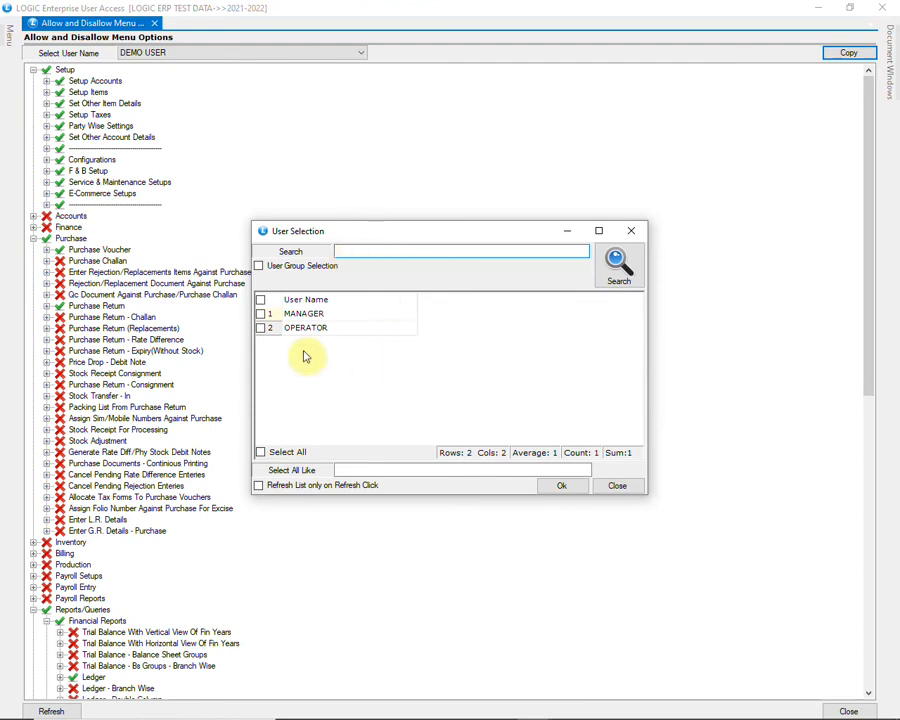
left_click(261, 314)
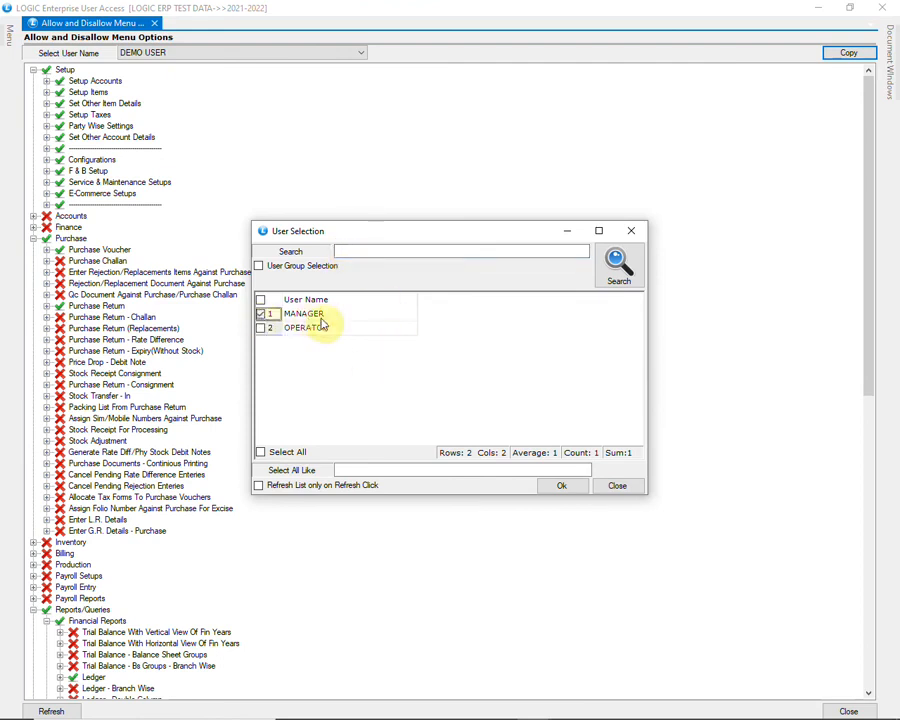
left_click(558, 487)
Run and confirm the copy, then close the copy and menu rights windows.
left_click(536, 398)
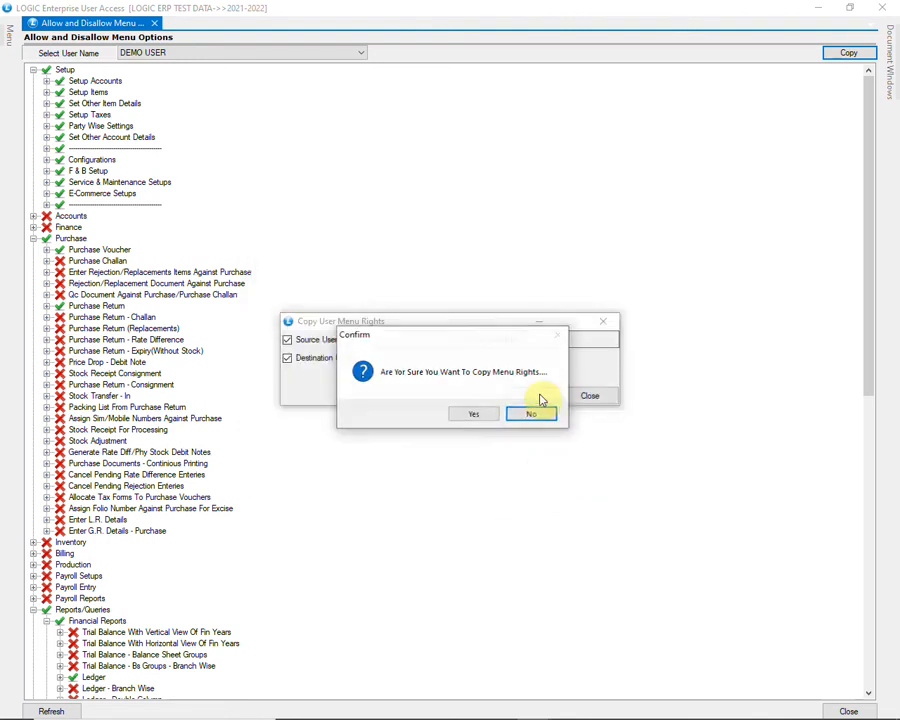
left_click(484, 417)
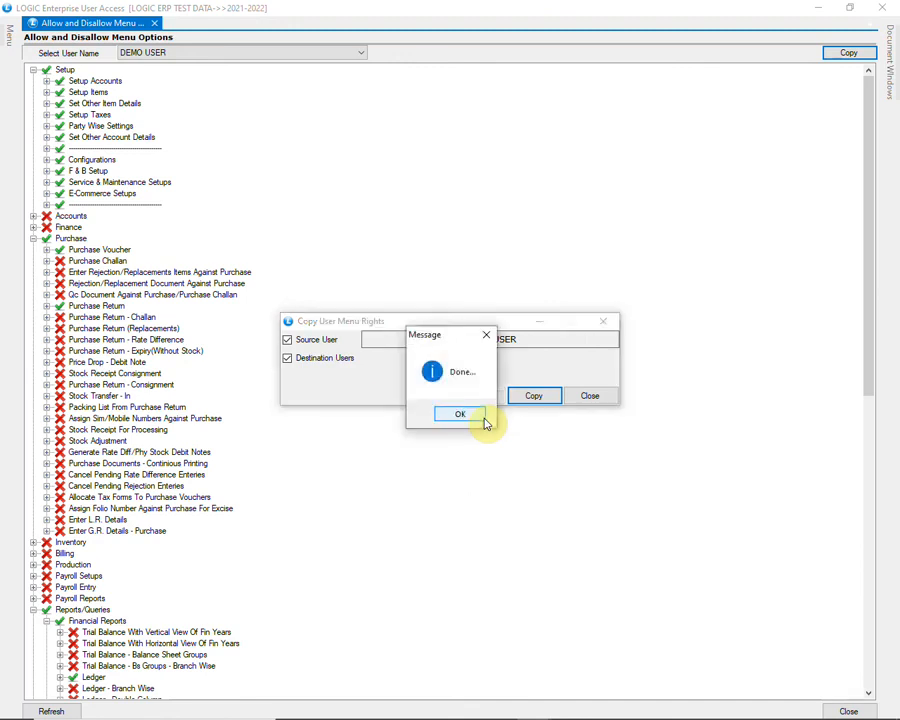
left_click(484, 419)
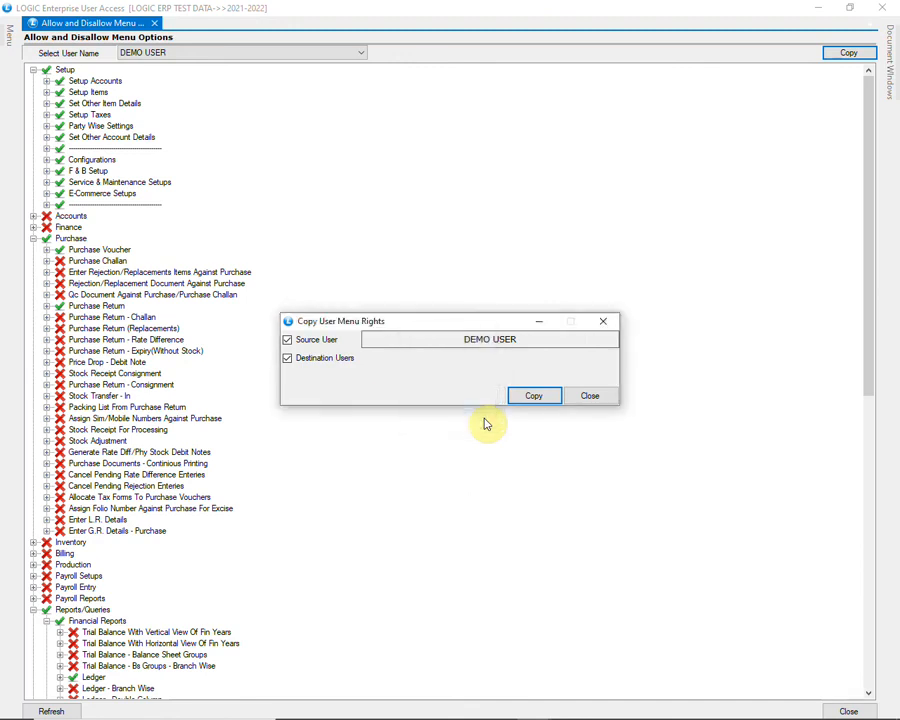
left_click(595, 403)
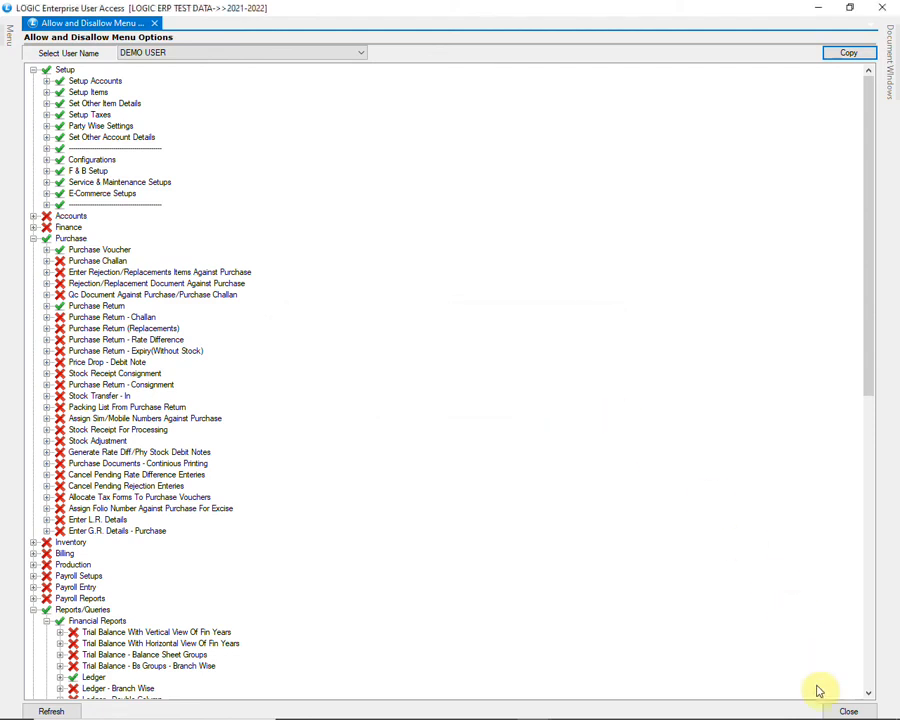
left_click(846, 711)
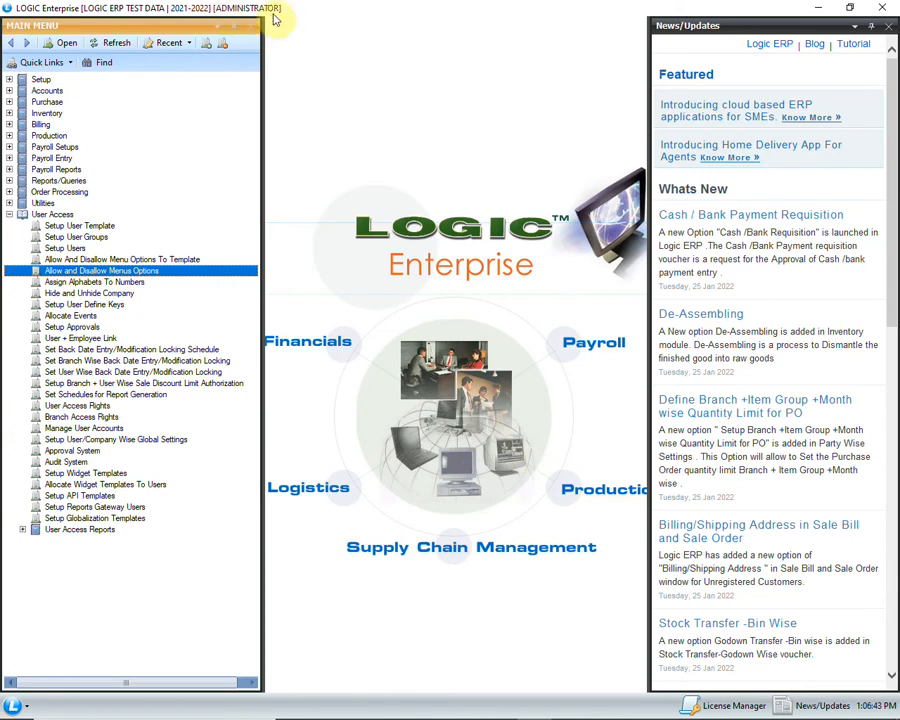
Log out of the ADMINISTRATOR session and confirm the log-off.
left_click(29, 709)
left_click(66, 646)
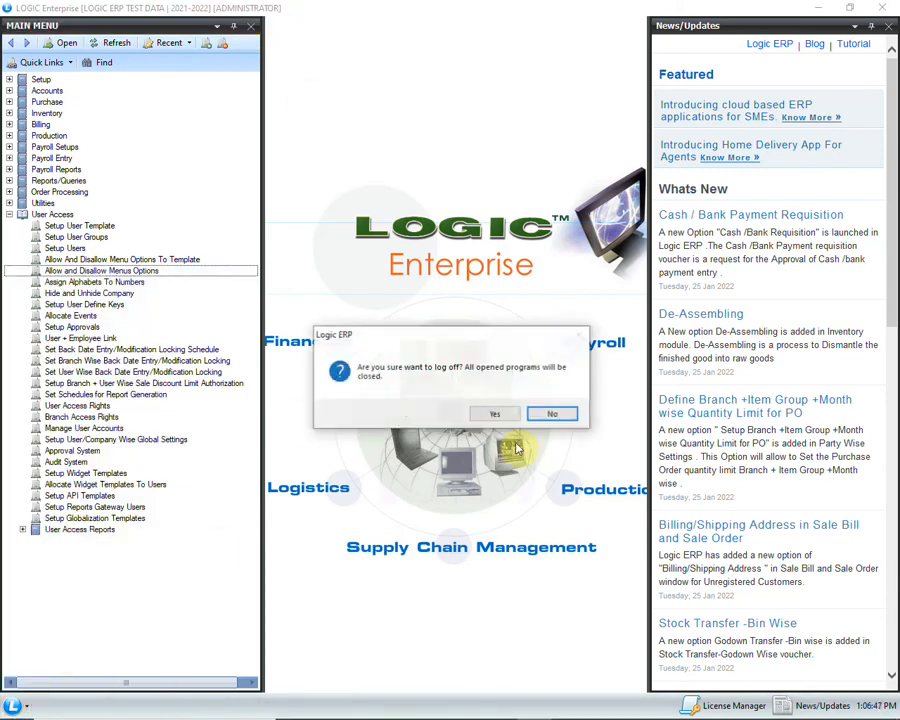
left_click(496, 414)
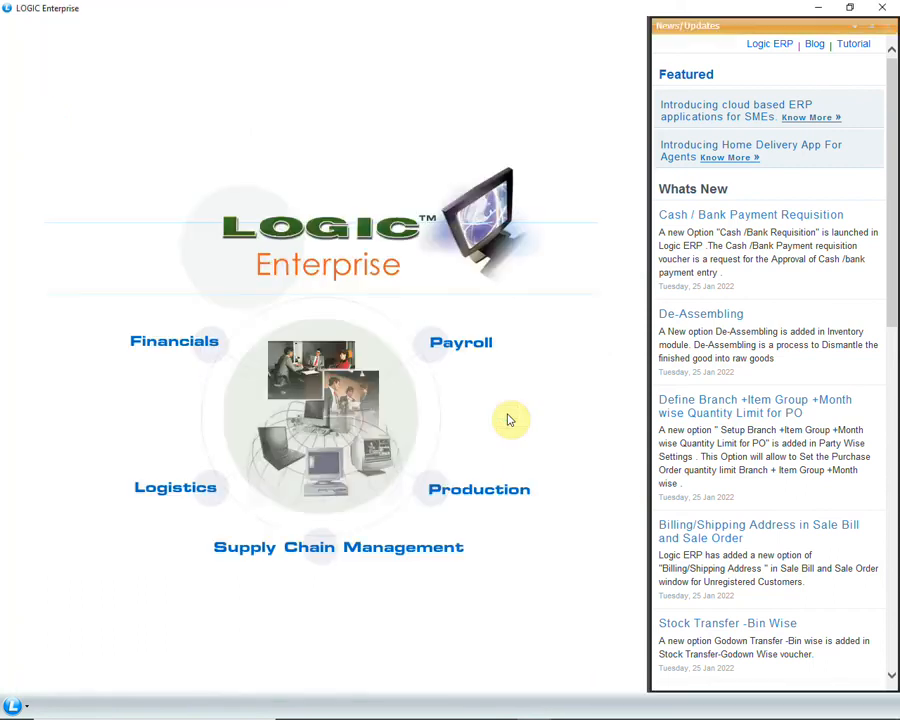
Log in as DEMO USER with its password into LOGIC ERP TEST DATA, entering the company password.
left_click(12, 706)
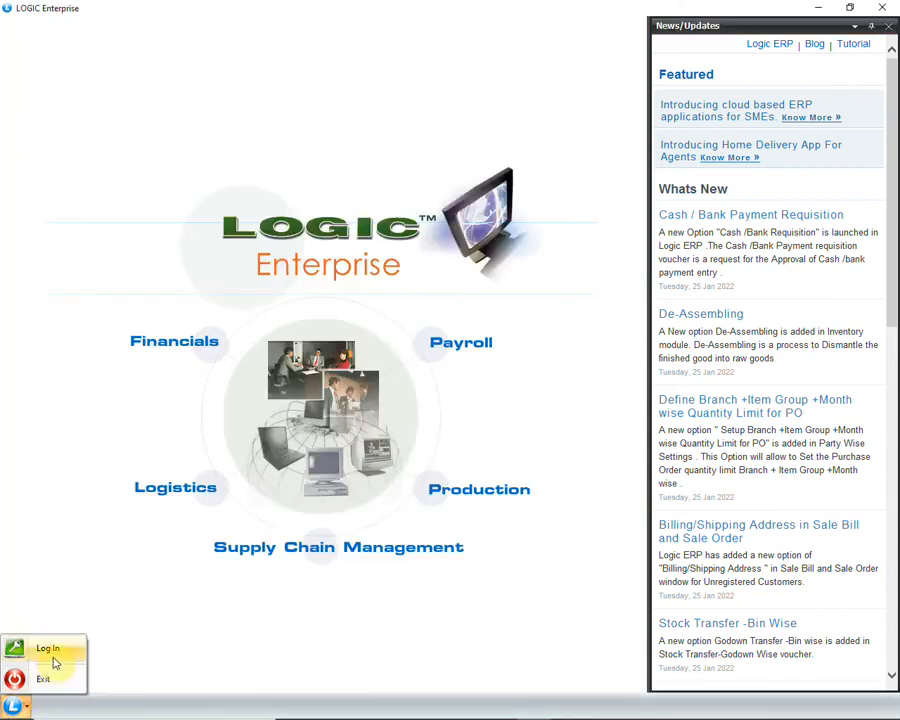
left_click(54, 647)
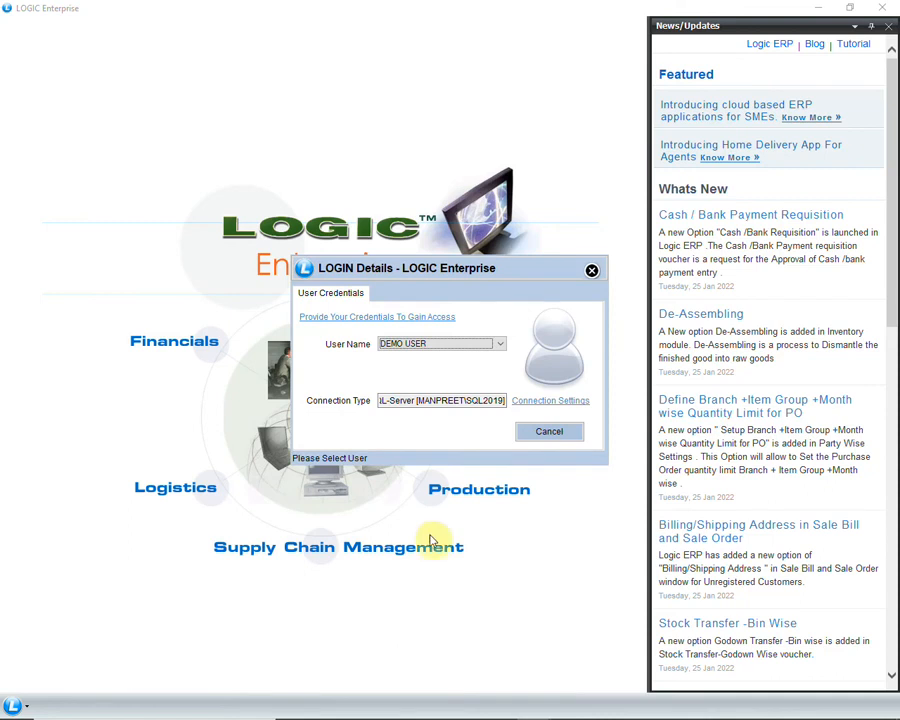
left_click(464, 343)
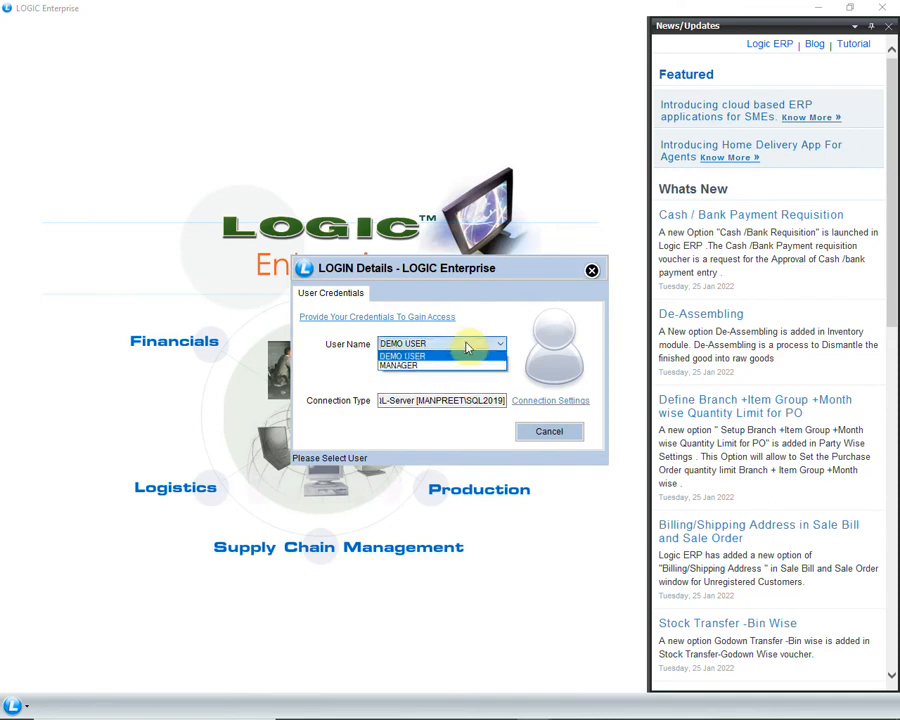
left_click(465, 346)
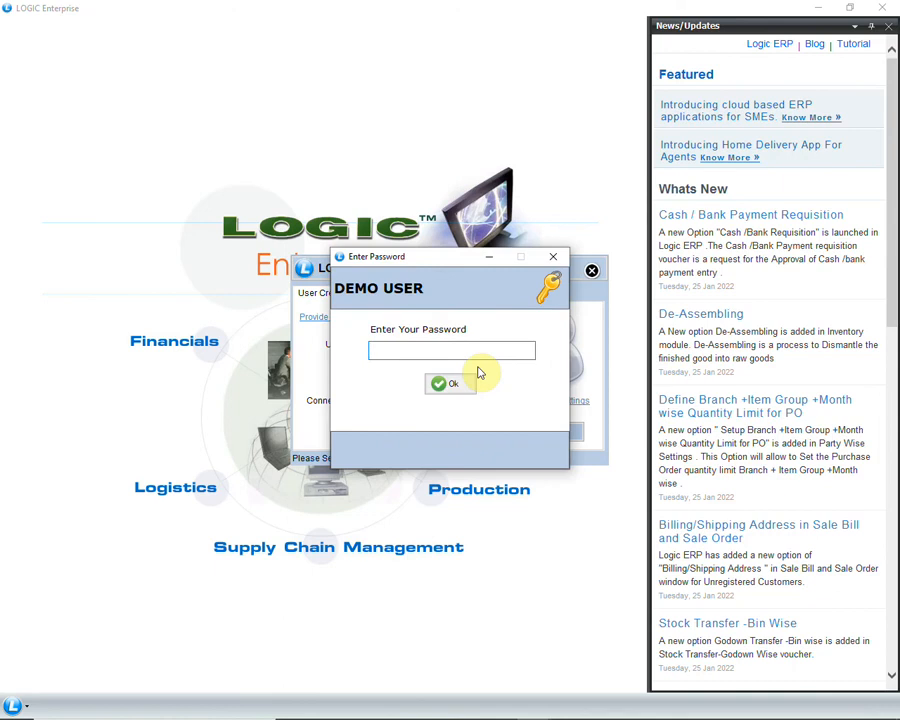
type("**")
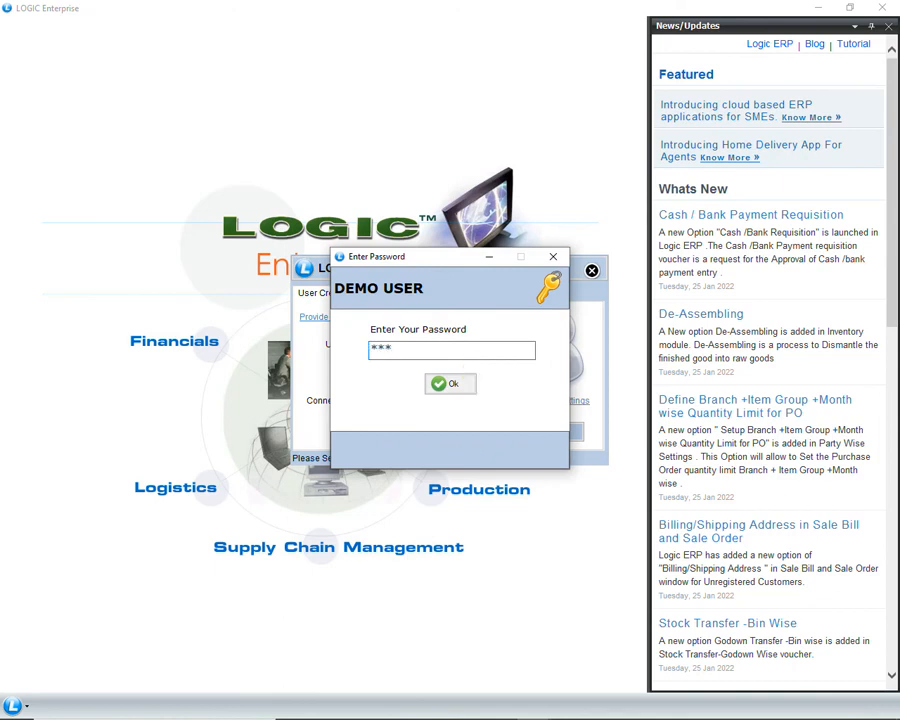
key("Return")
left_click(482, 398)
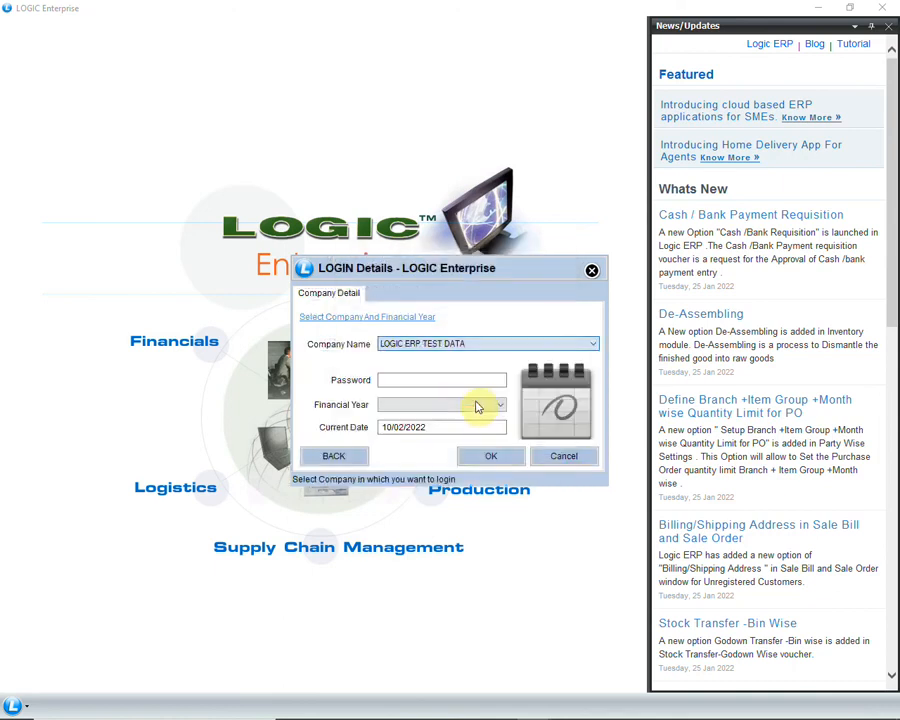
left_click(470, 383)
type("*")
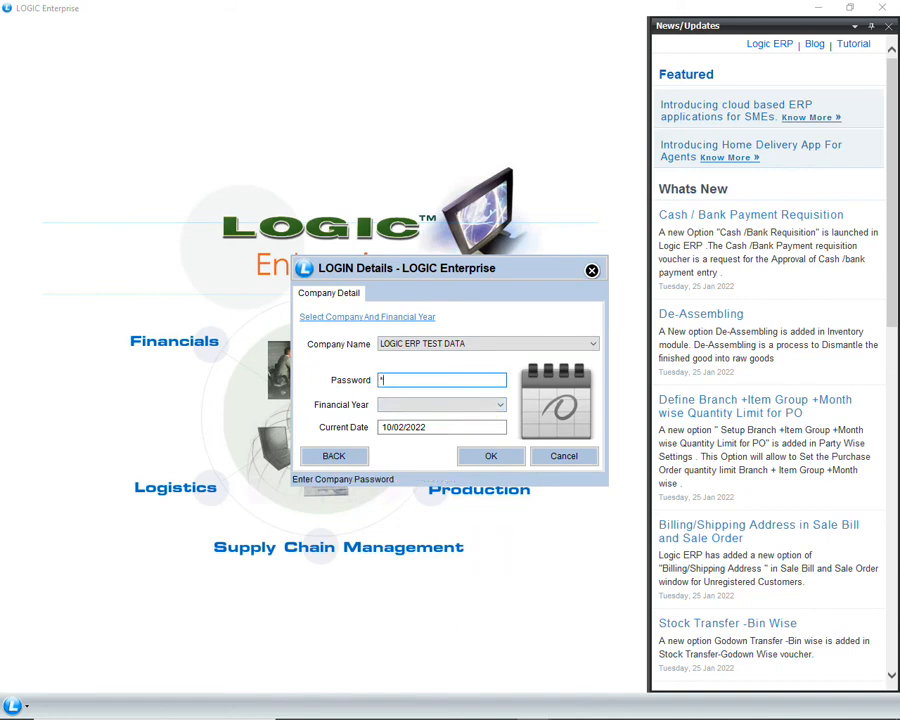
key("Return")
key("Return")
key("Return")
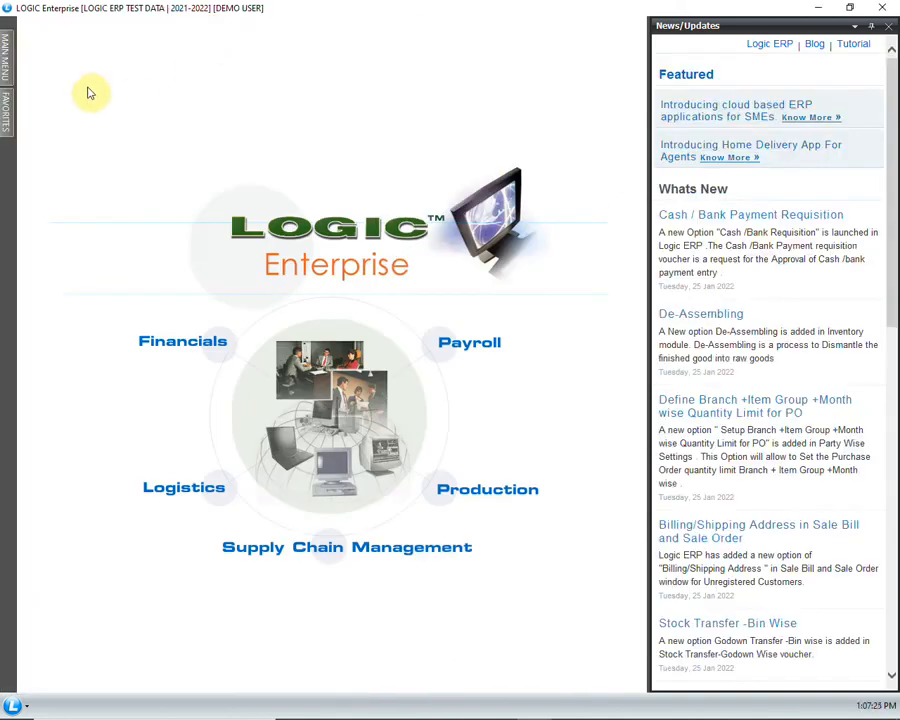
Expand the Setup, Purchase and Reports/Queries menus, then open Purchase Voucher.
mouse_move(10, 60)
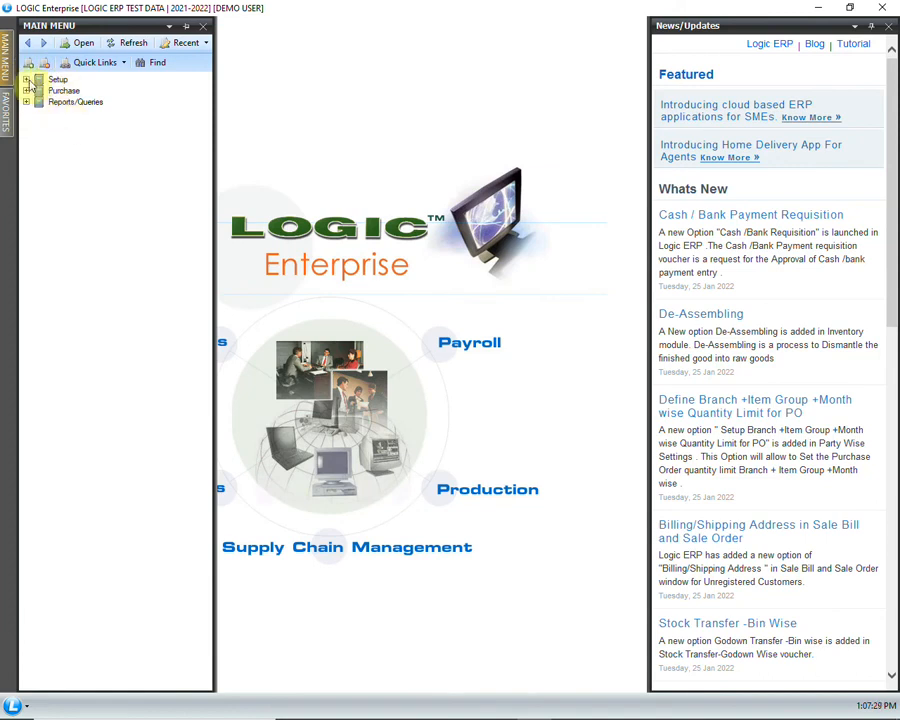
left_click(26, 79)
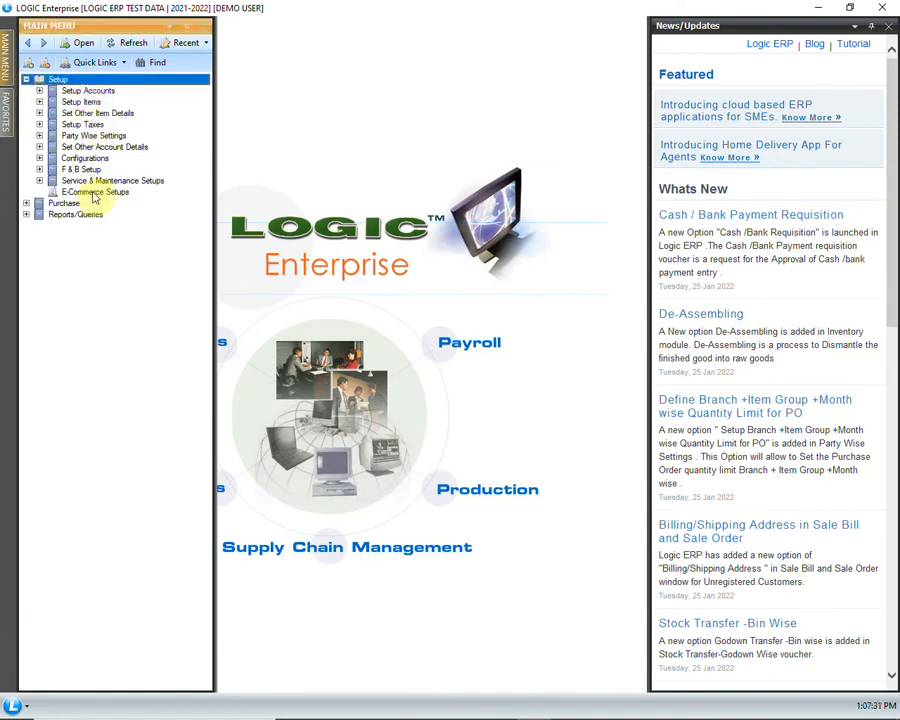
left_click(26, 204)
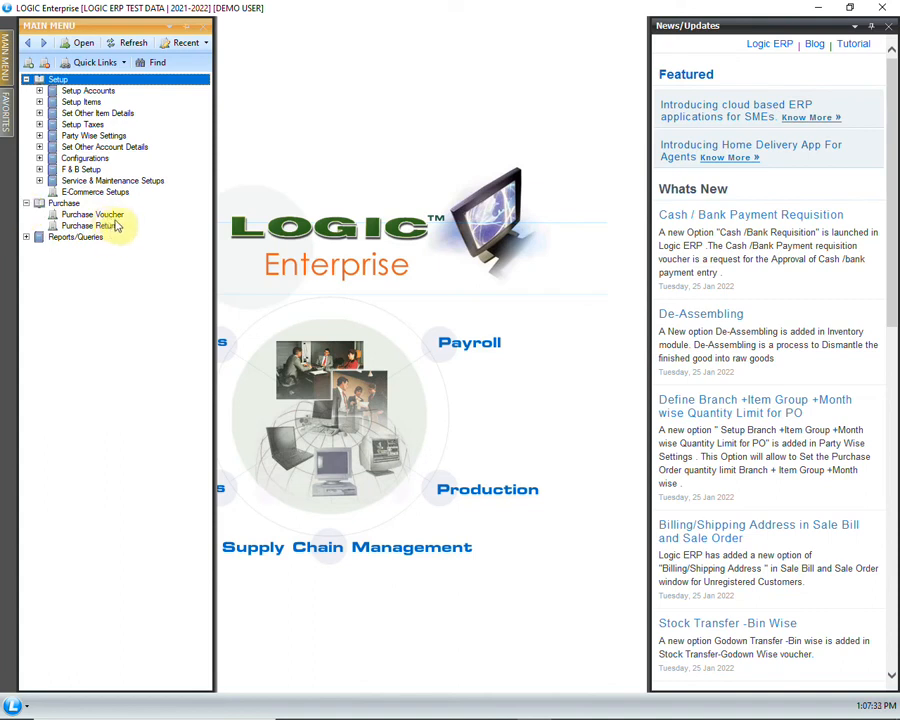
left_click(26, 237)
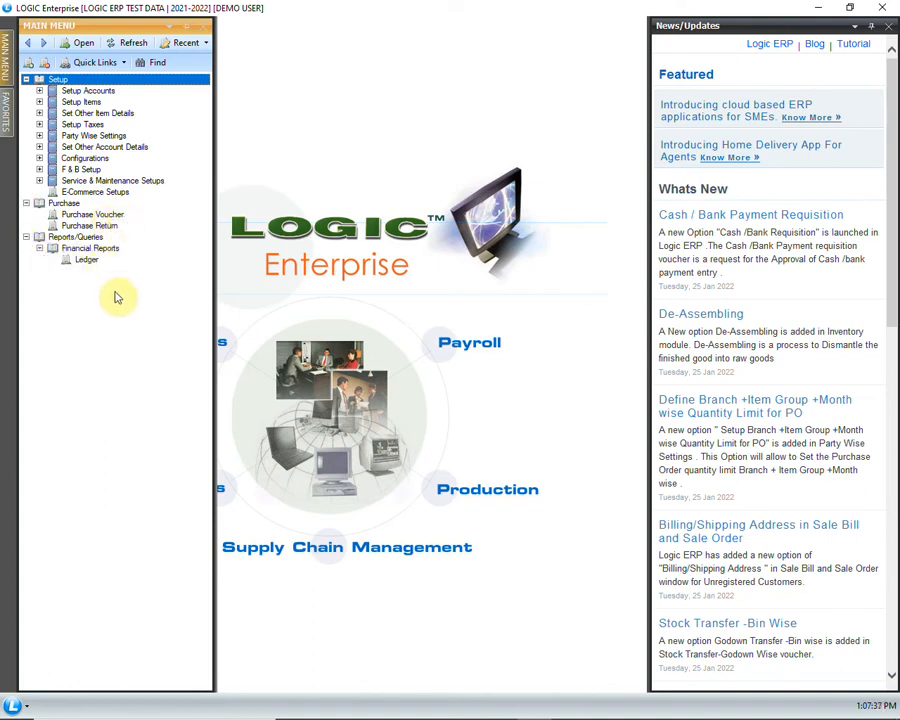
left_click(140, 216)
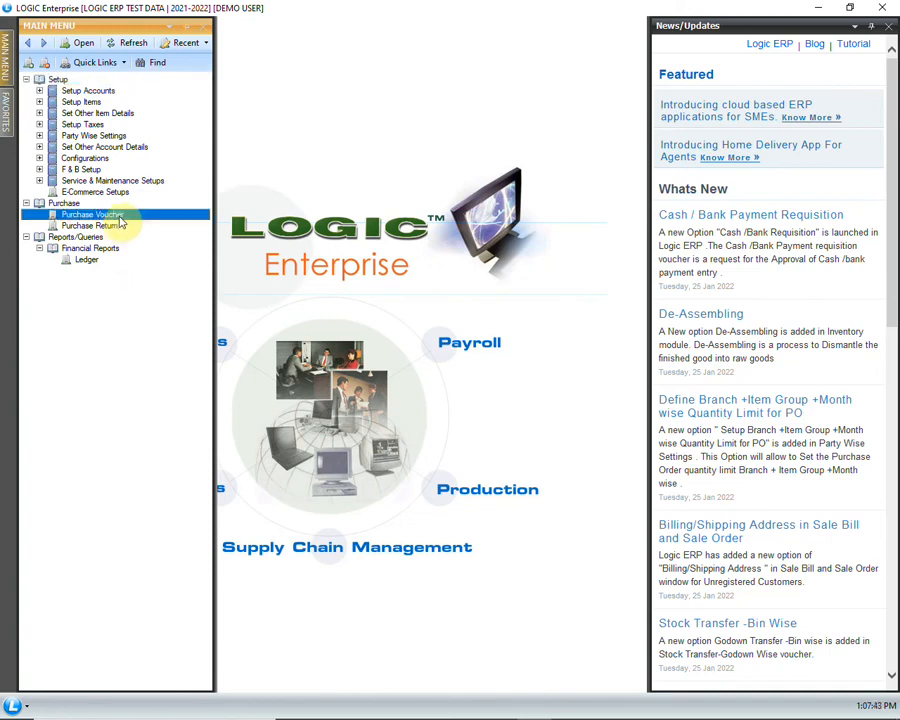
double_click(155, 216)
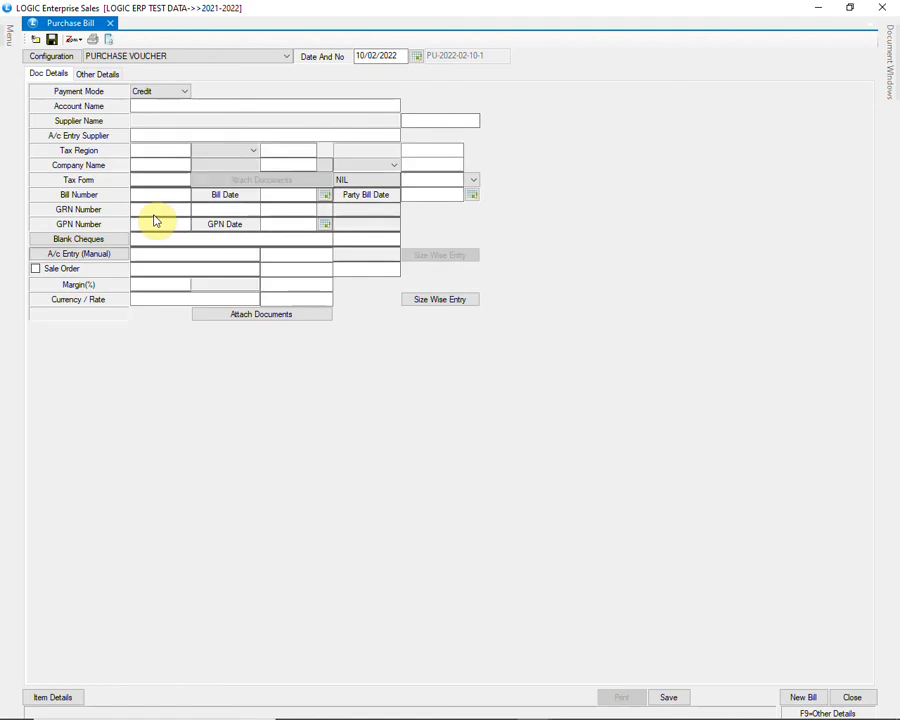
Load bill GST674, set the ALOEVERA TOOTHPASTE line's C.D. to 4, and save the bill.
left_click(713, 697)
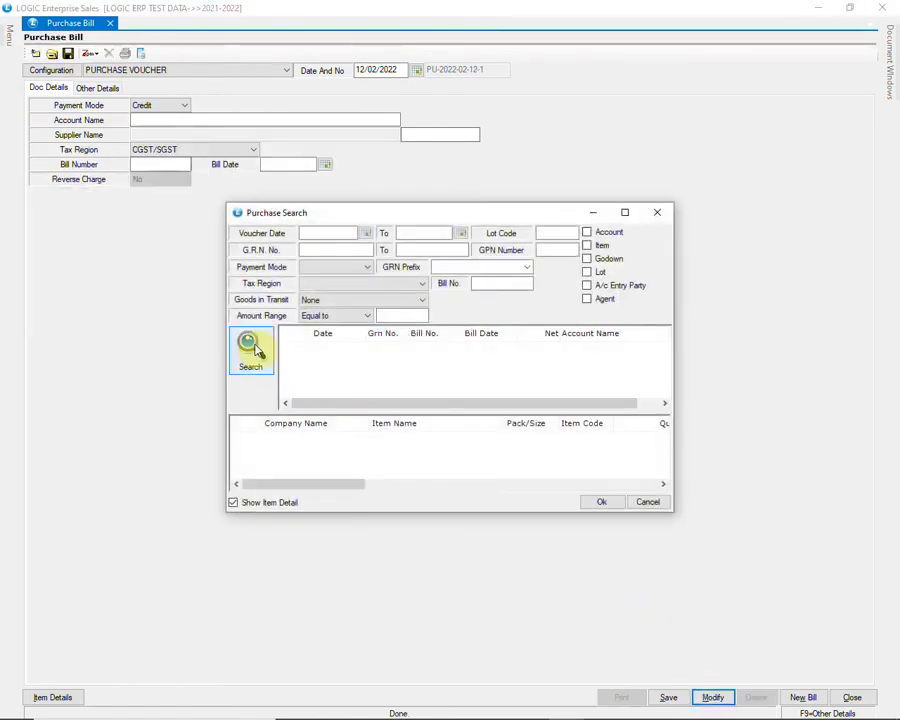
left_click(250, 348)
left_click(563, 392)
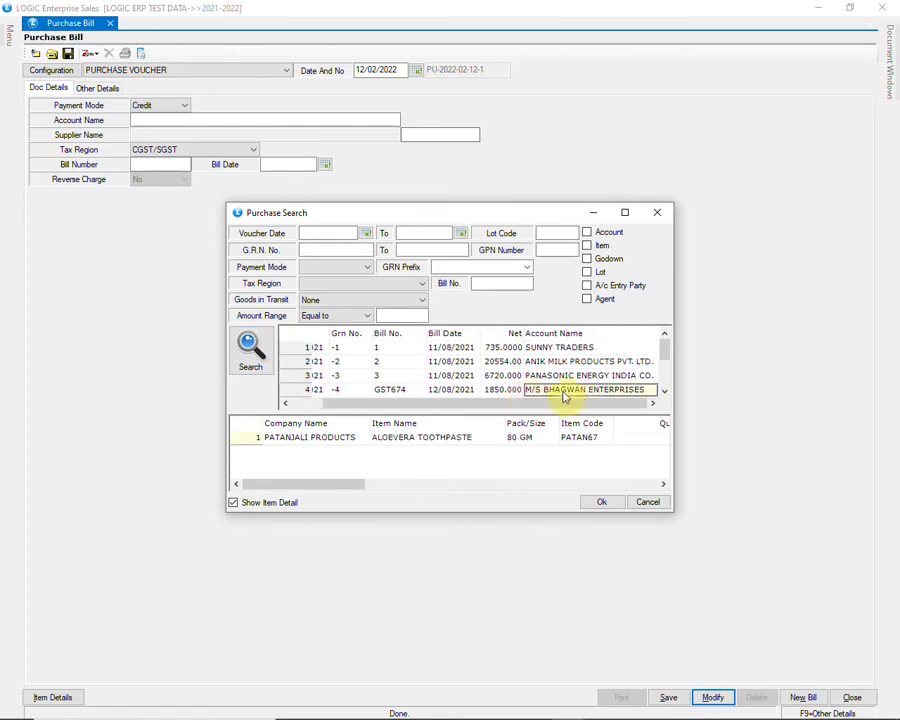
left_click(603, 502)
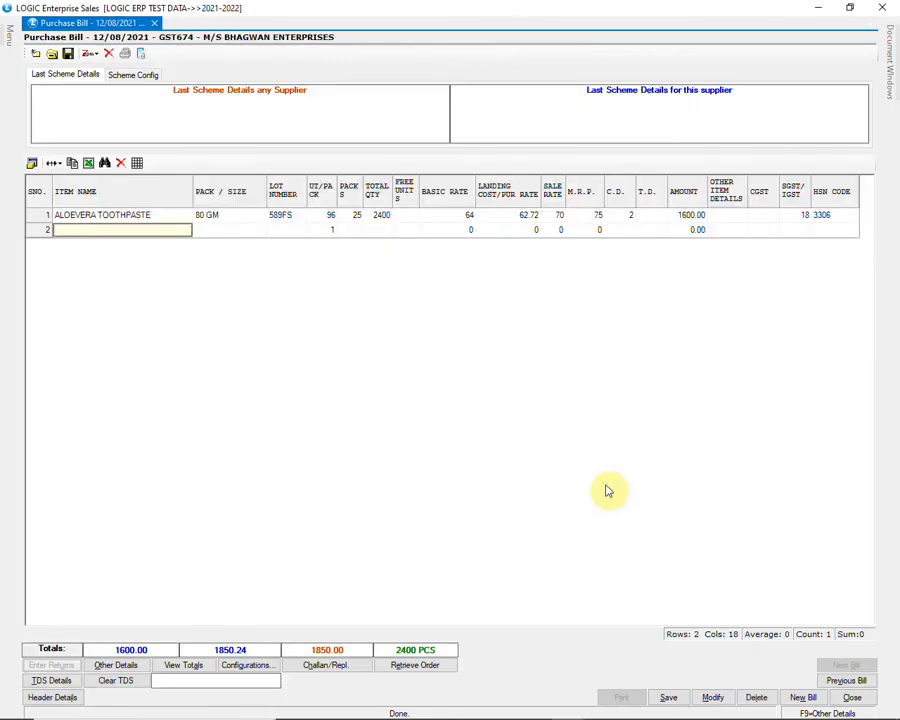
left_click(621, 216)
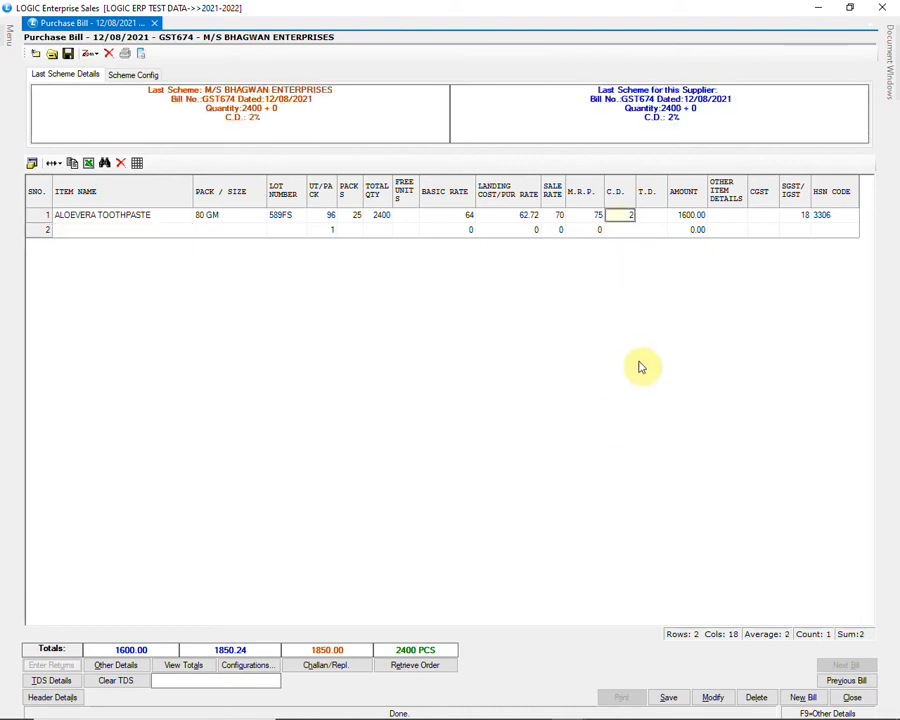
key("Return")
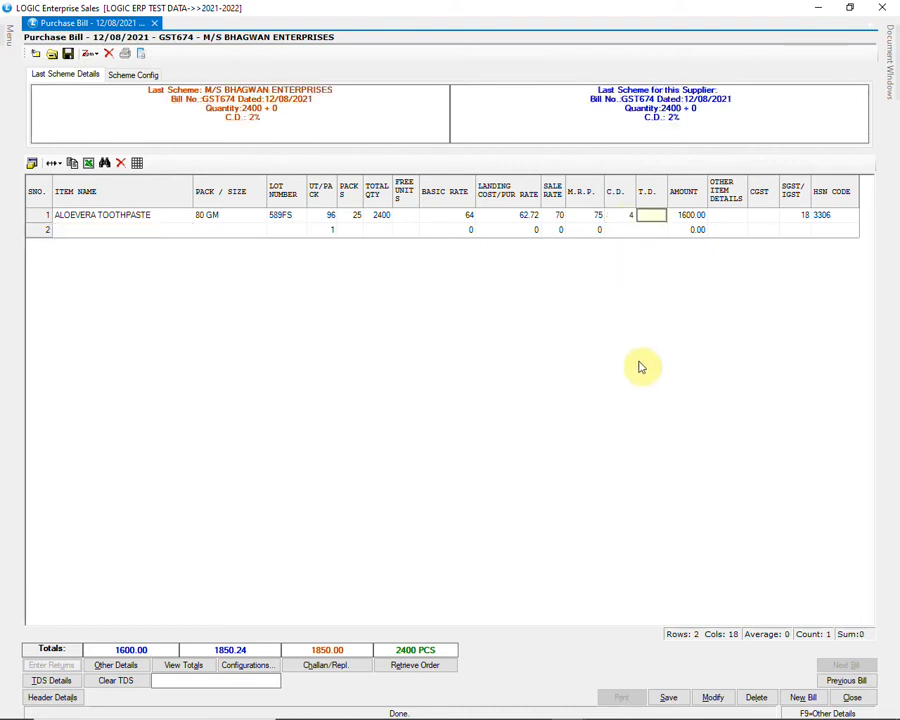
key("Return")
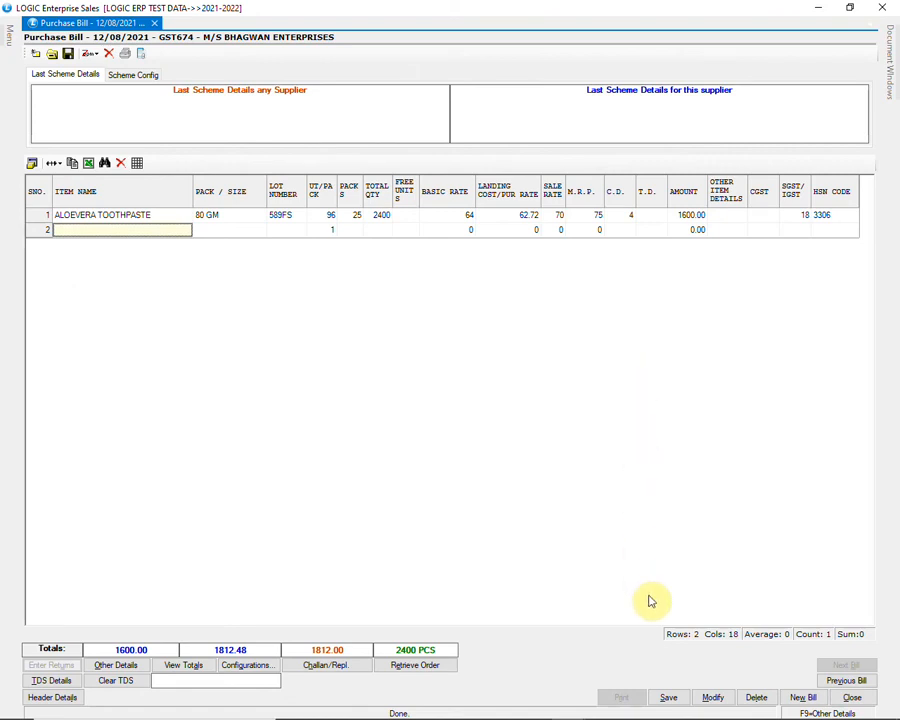
left_click(679, 701)
left_click(440, 414)
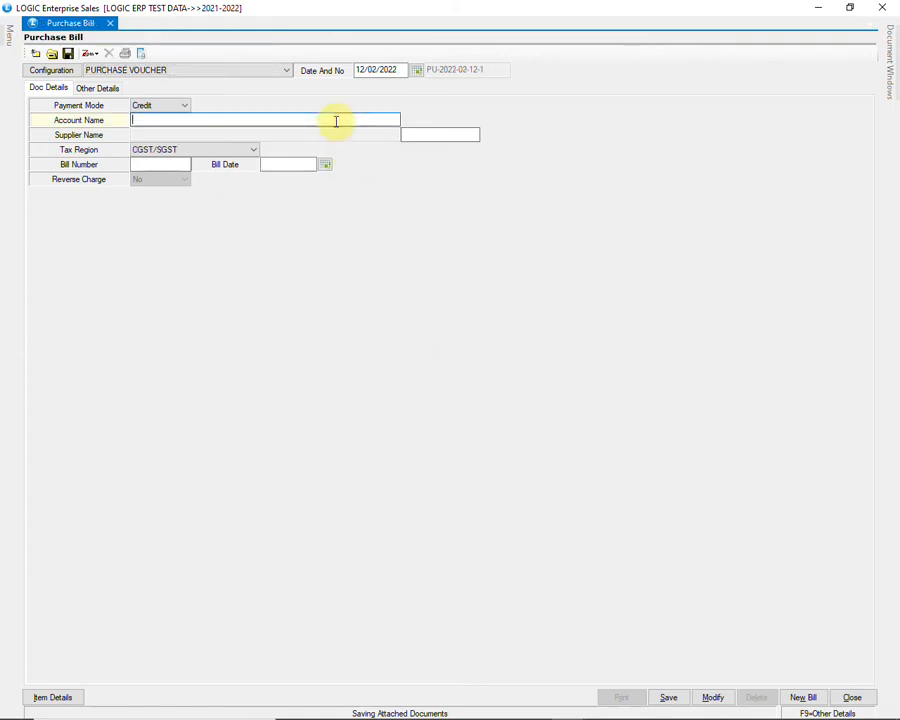
Load the MOTHER DAIRY FRUIT AND VEGETABLE PVT LTD purchase bill for modification.
left_click(716, 698)
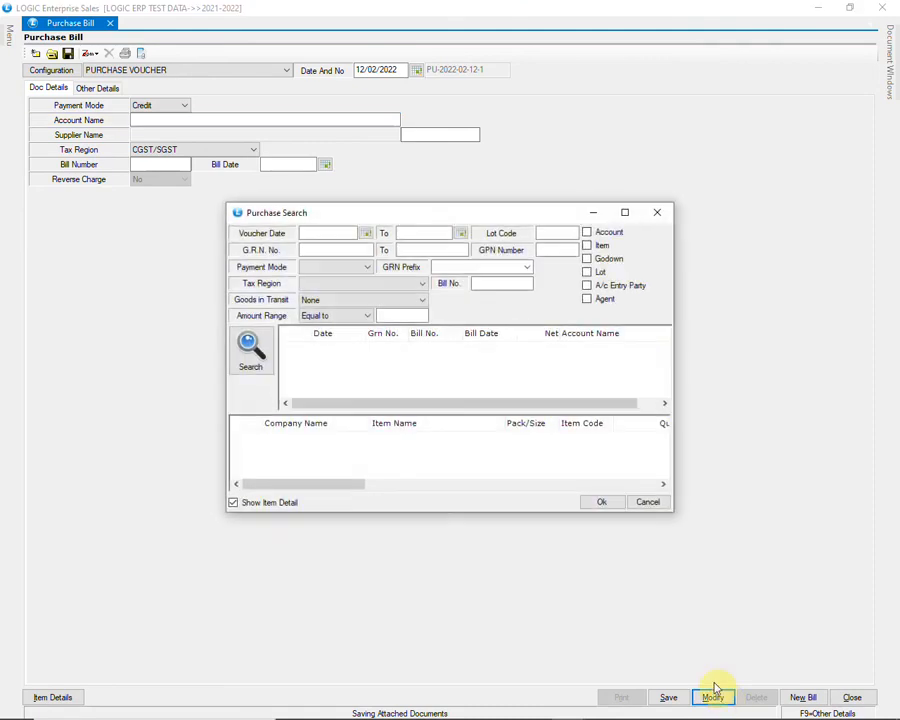
left_click(262, 348)
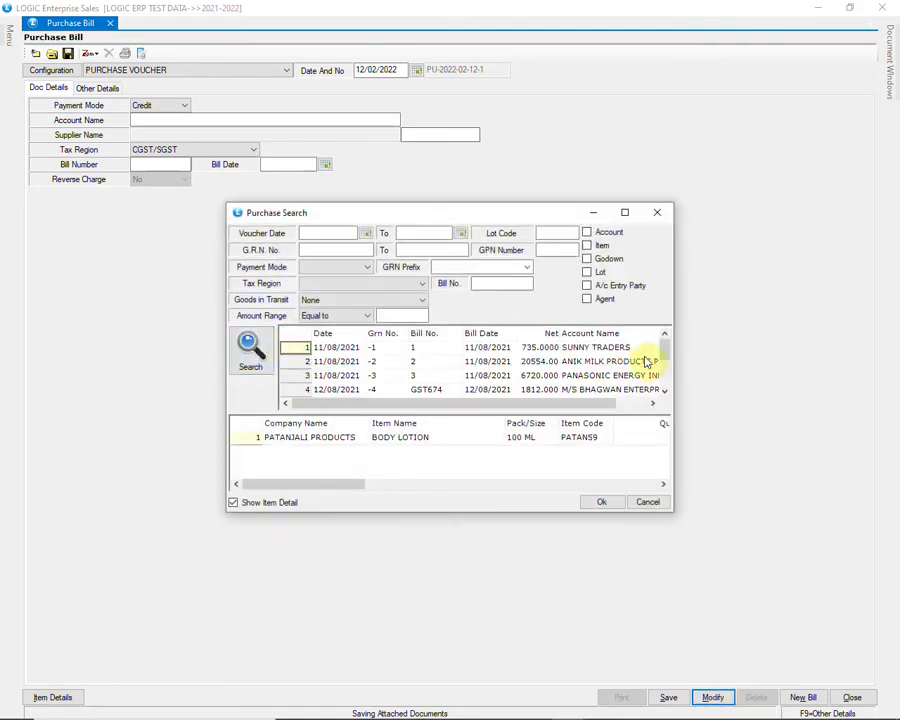
left_click_drag(664, 352, 666, 374)
left_click(632, 389)
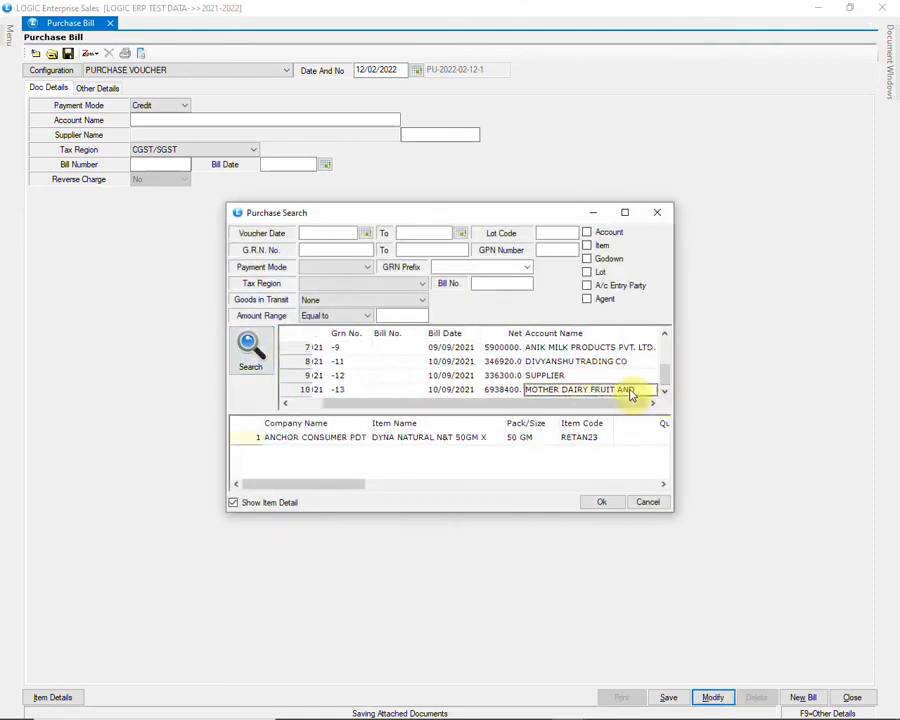
left_click(597, 503)
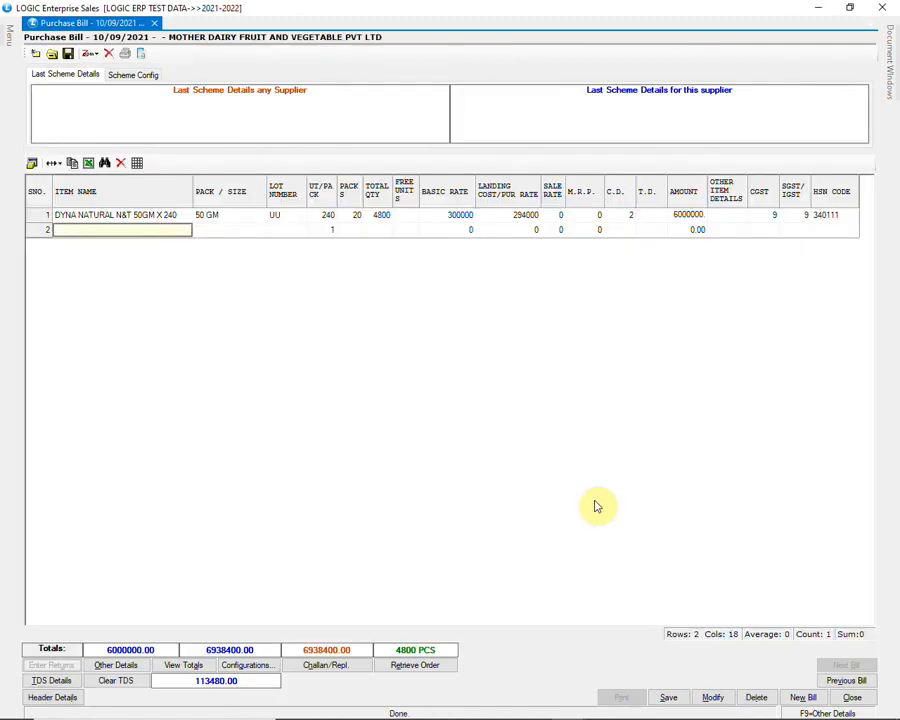
Attempt to delete the bill, dismiss the missing deletion rights error, and close the window.
left_click(756, 697)
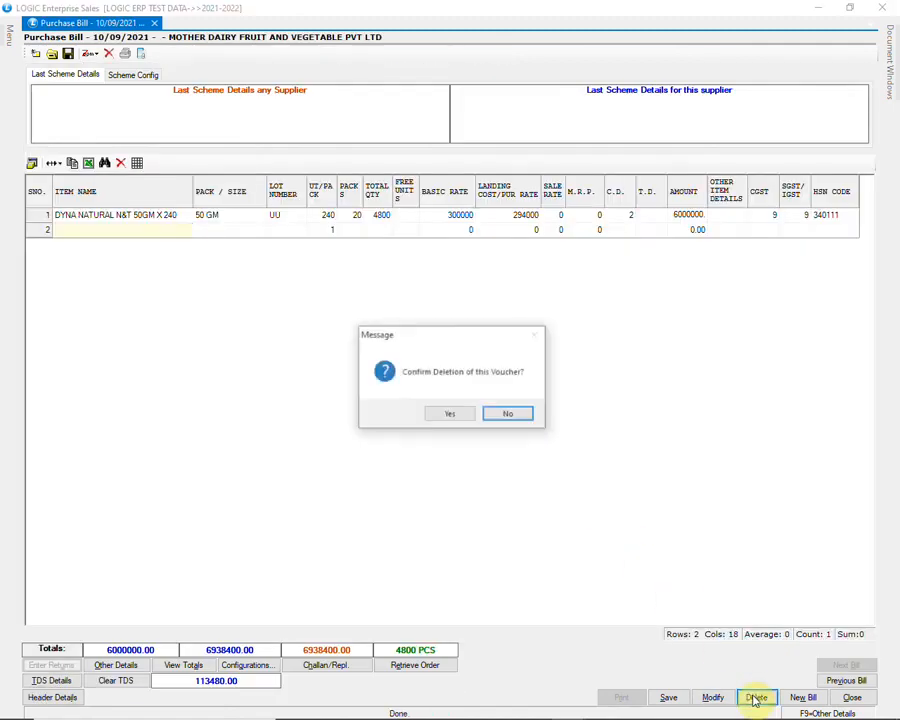
left_click(451, 415)
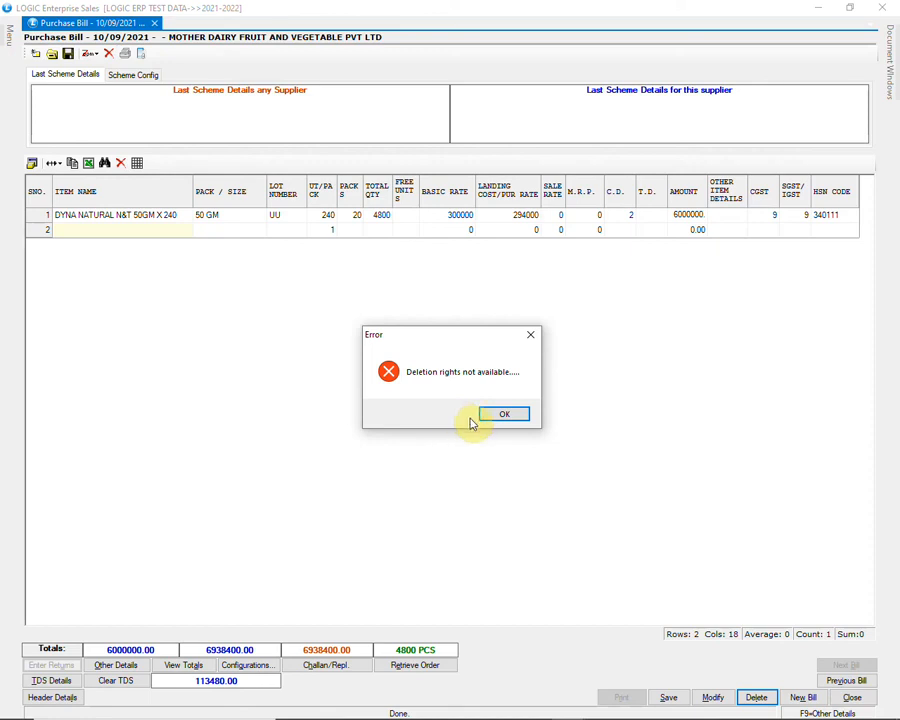
left_click(501, 416)
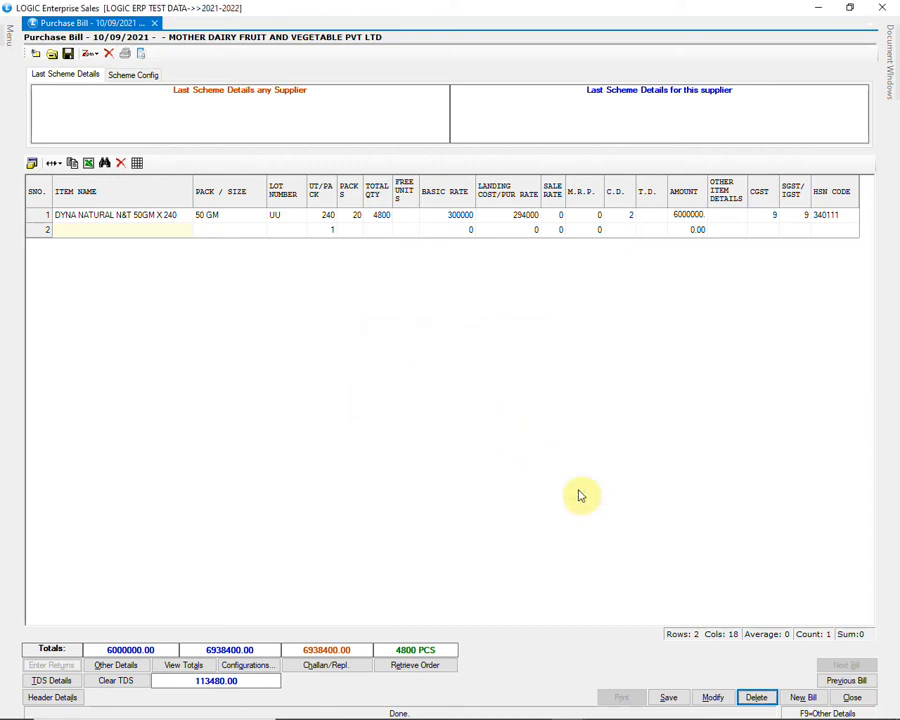
left_click(848, 697)
Open Purchase Return and load return DN-3 for modification.
left_click(452, 413)
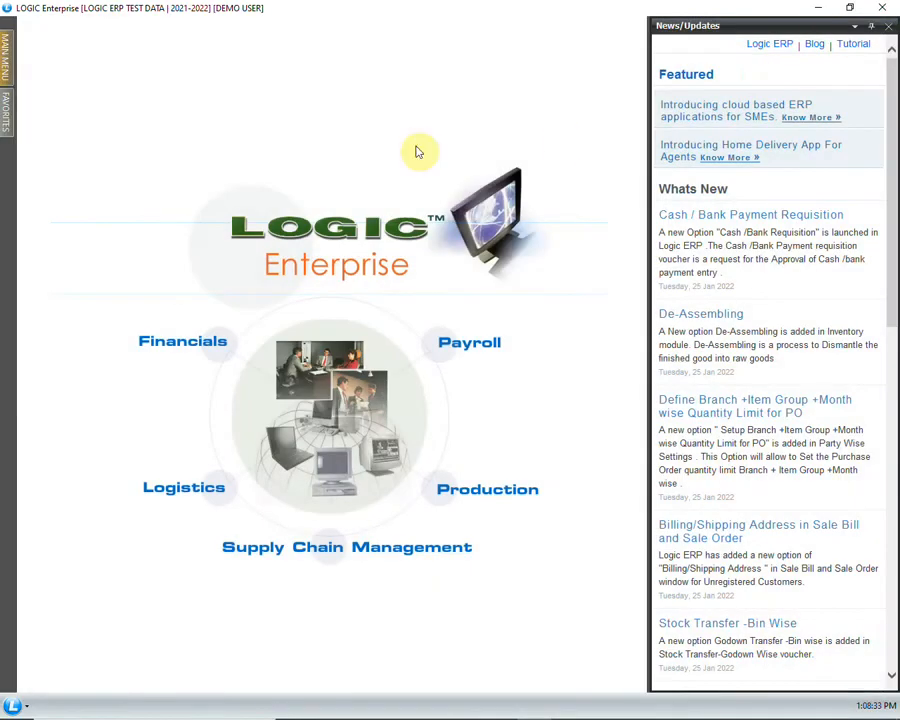
mouse_move(6, 50)
left_click(92, 214)
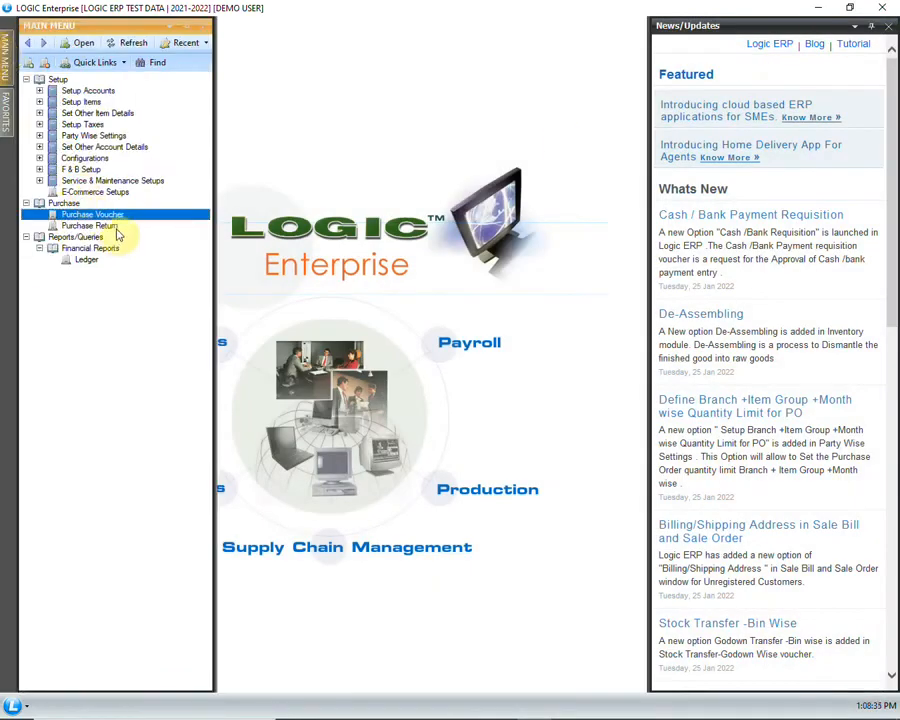
double_click(118, 228)
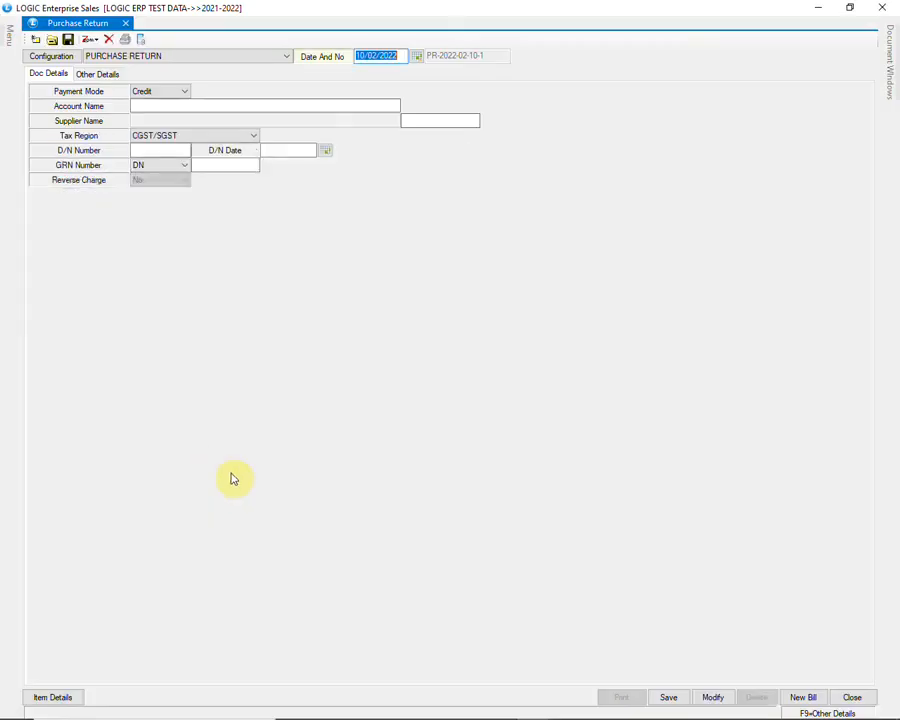
left_click(713, 698)
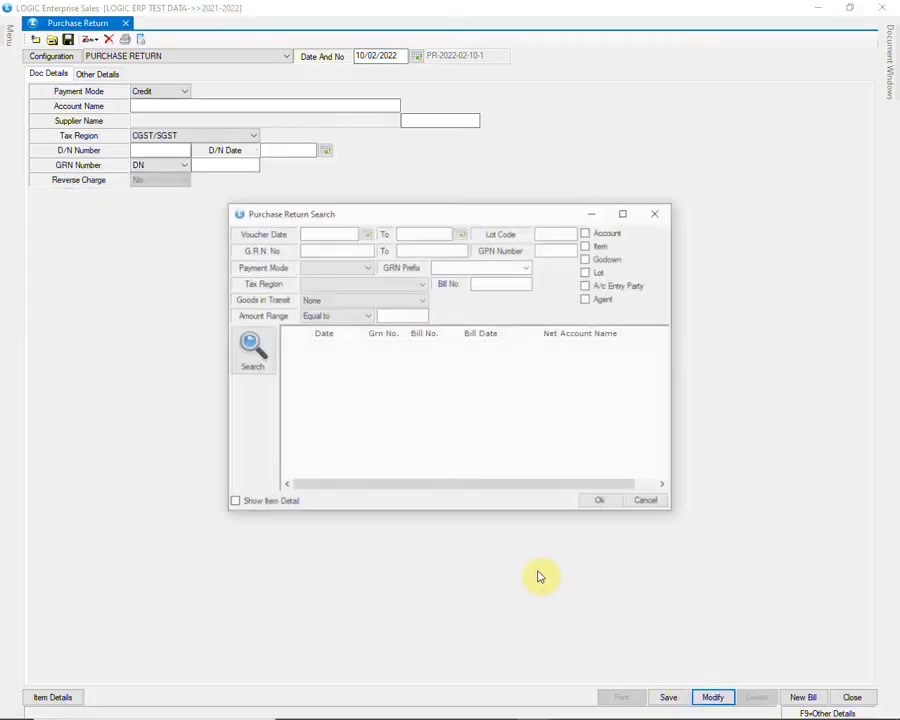
left_click(254, 352)
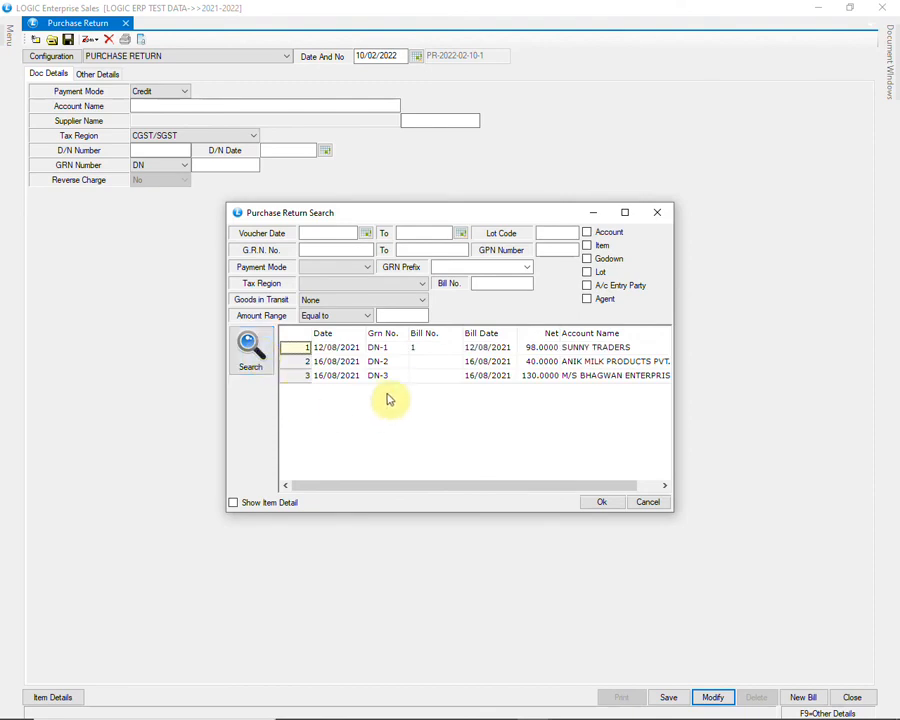
left_click(392, 378)
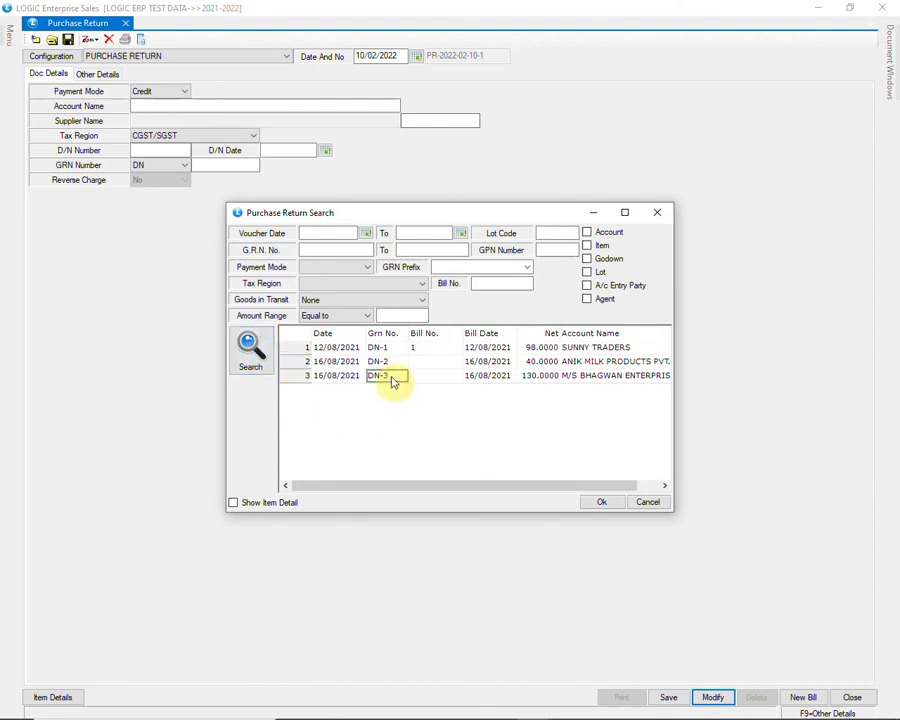
left_click(590, 503)
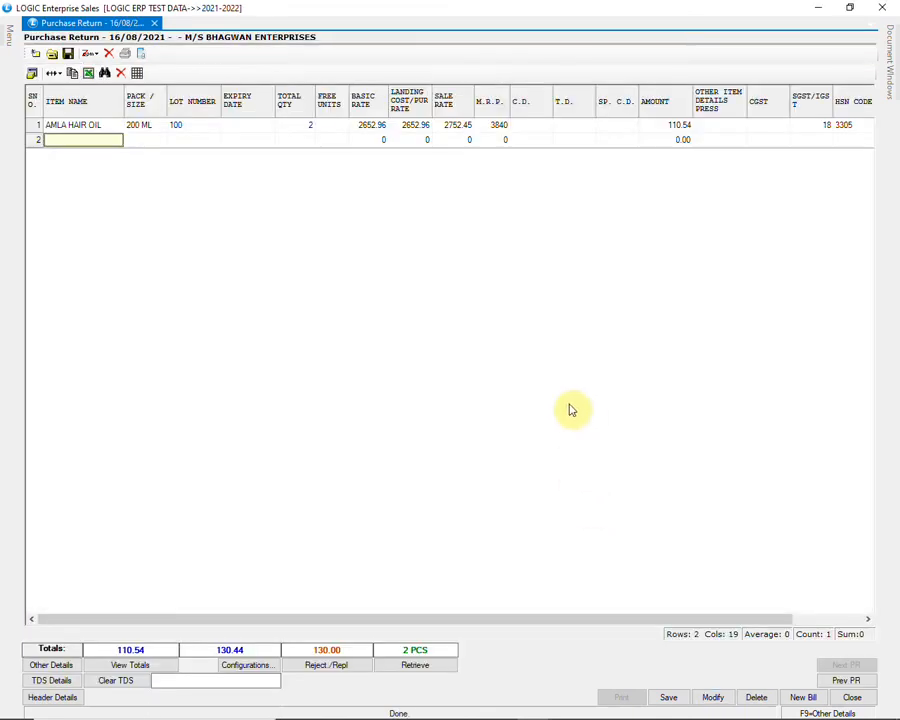
Change the AMLA HAIR OIL quantity to 4 and save, then dismiss the refusal and close unsaved.
left_click(540, 130)
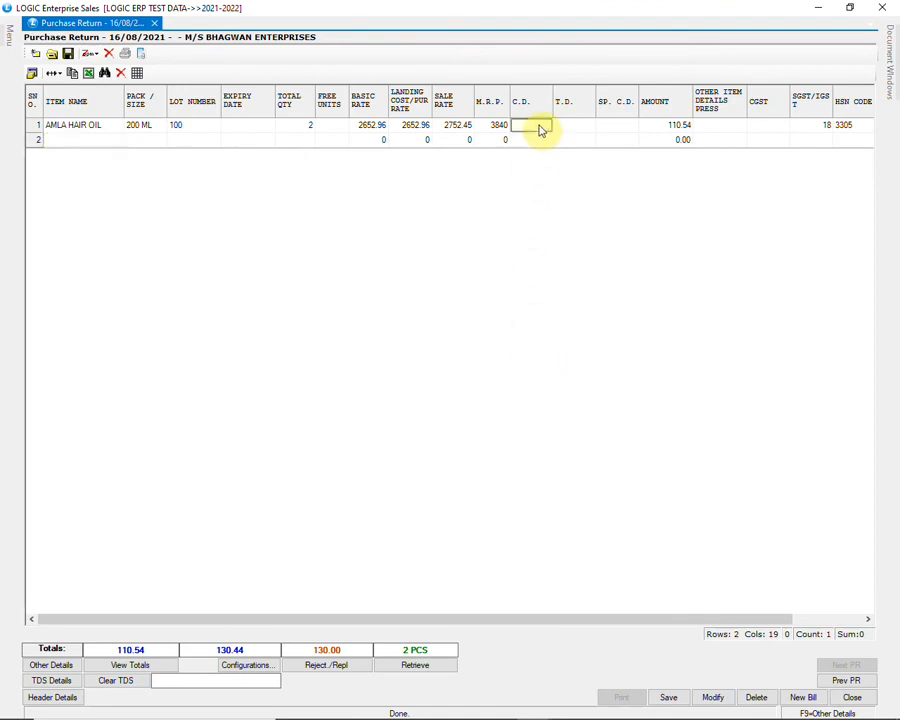
left_click(298, 131)
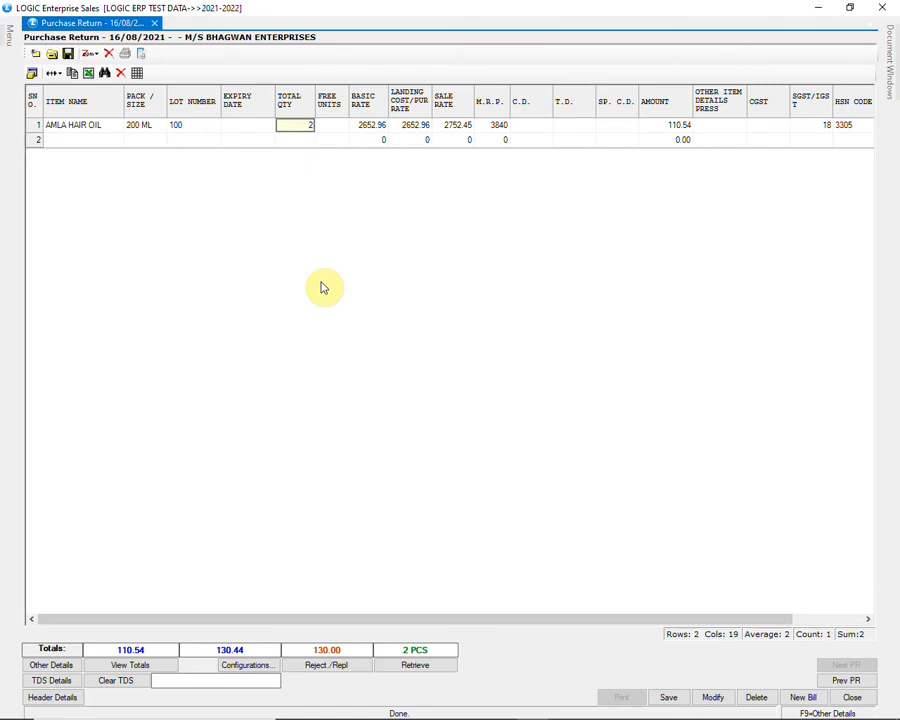
type("4")
key("Return")
key("Return")
key("Return")
key("Return")
key("Return")
key("Return")
key("Return")
key("Return")
key("Return")
key("Return")
key("Return")
key("Return")
key("Return")
key("Return")
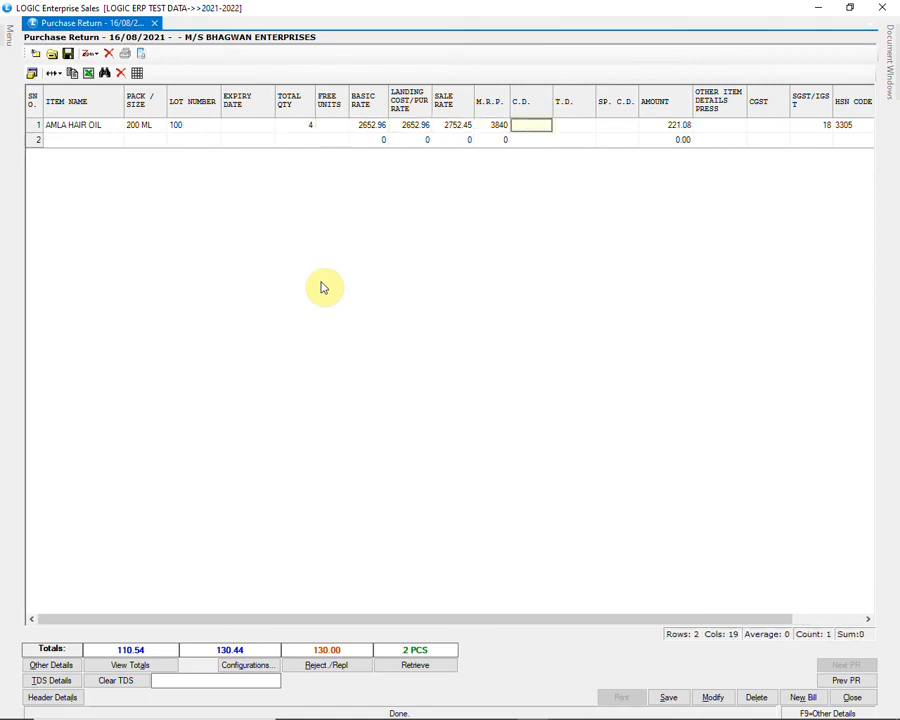
key("Return")
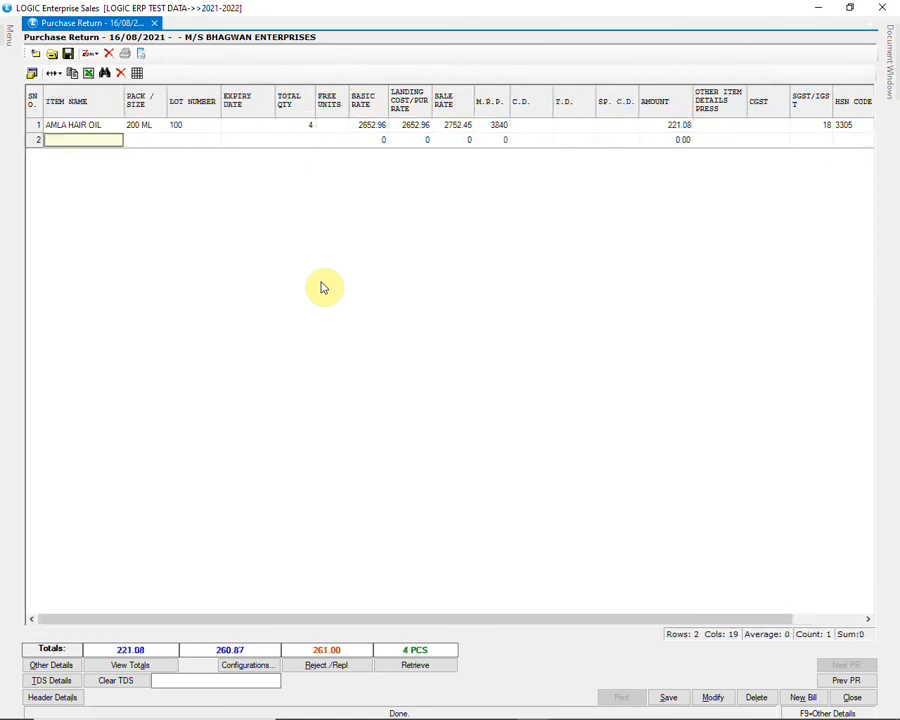
left_click(668, 699)
left_click(446, 419)
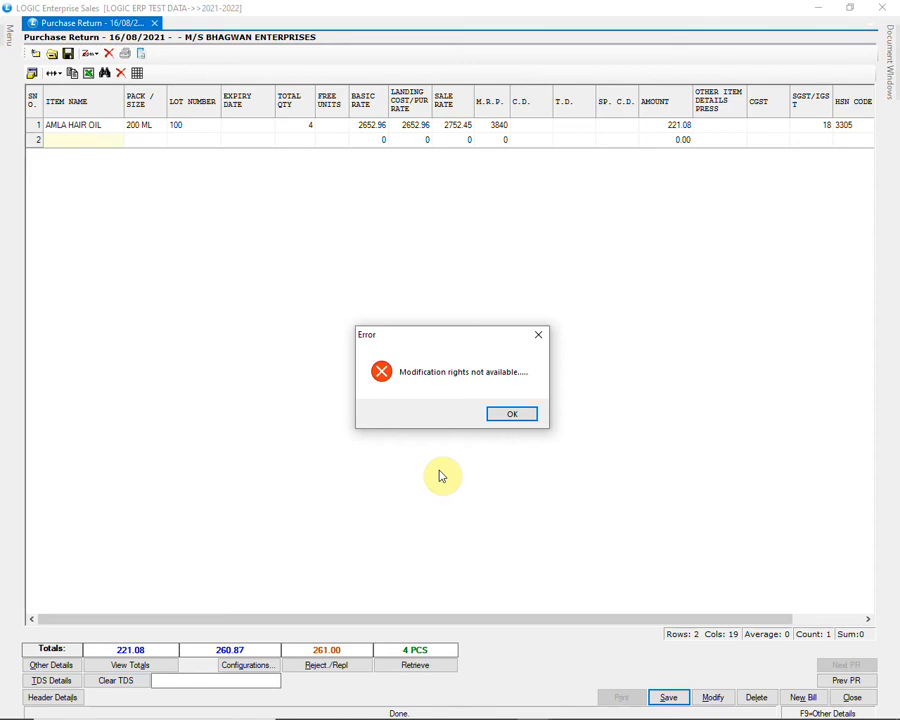
left_click(512, 414)
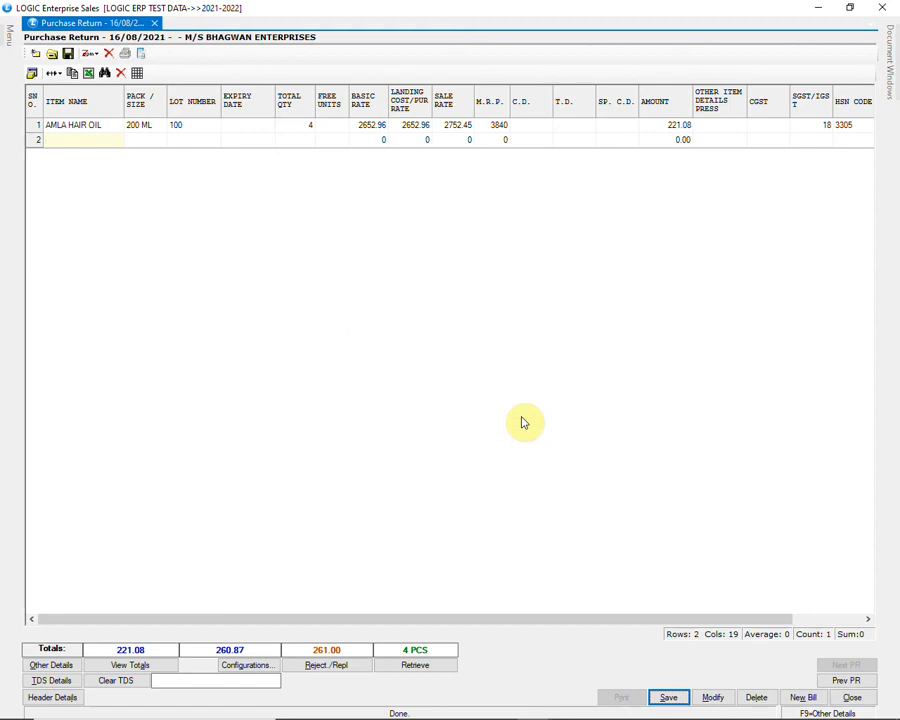
left_click(852, 698)
left_click(452, 416)
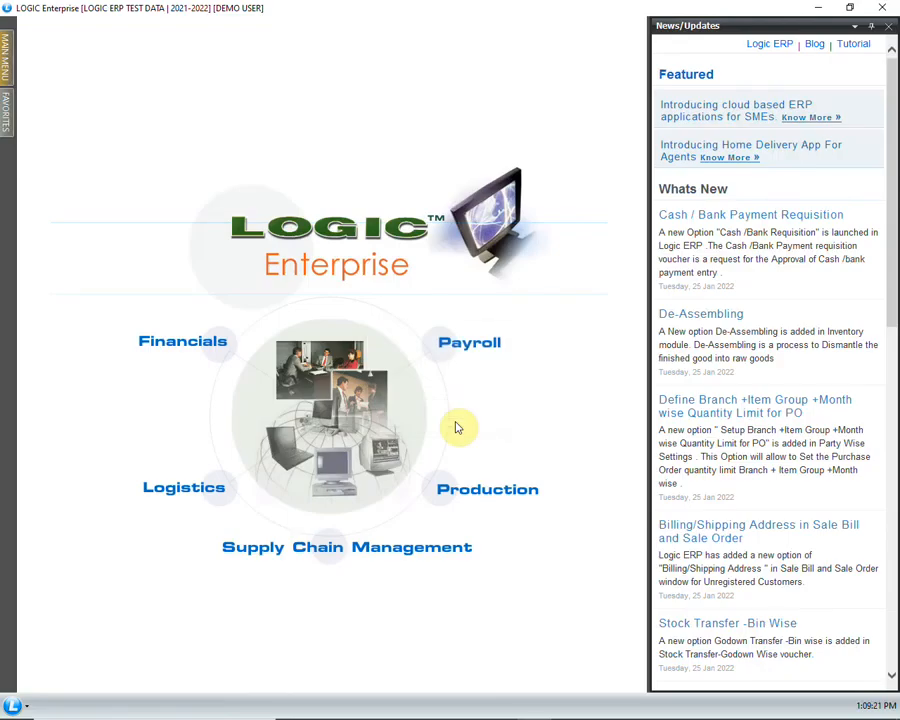
Log off DEMO USER and bring up the login prompt.
left_click(12, 706)
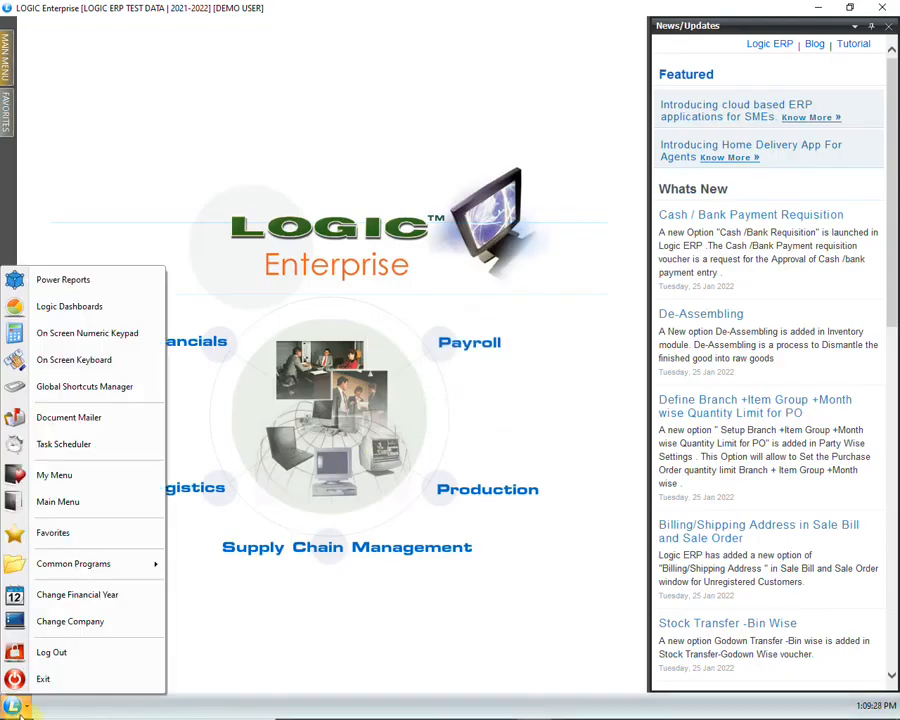
left_click(52, 652)
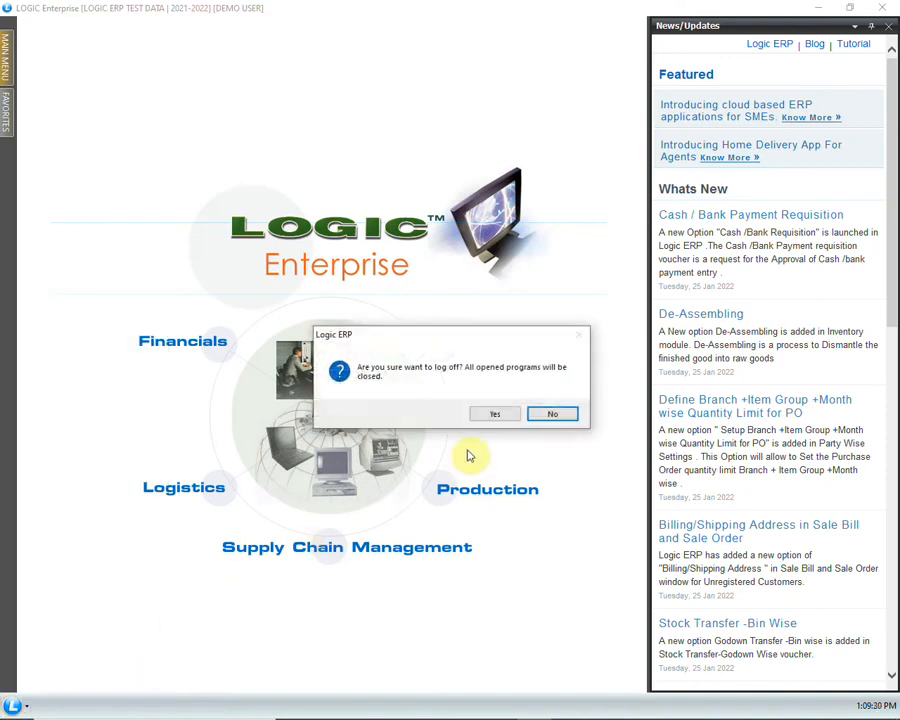
left_click(488, 423)
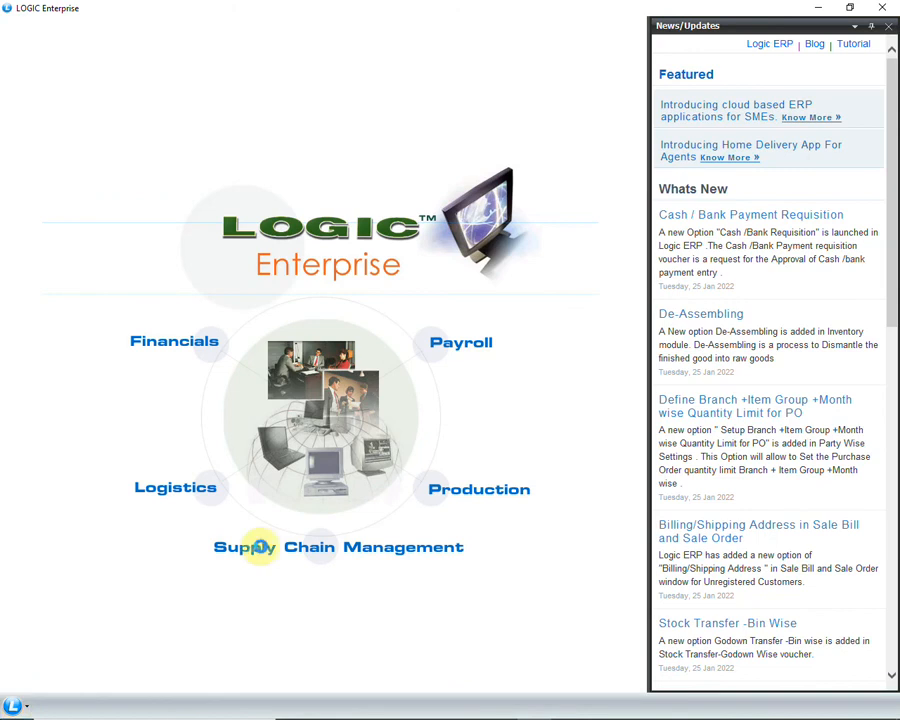
left_click(255, 549)
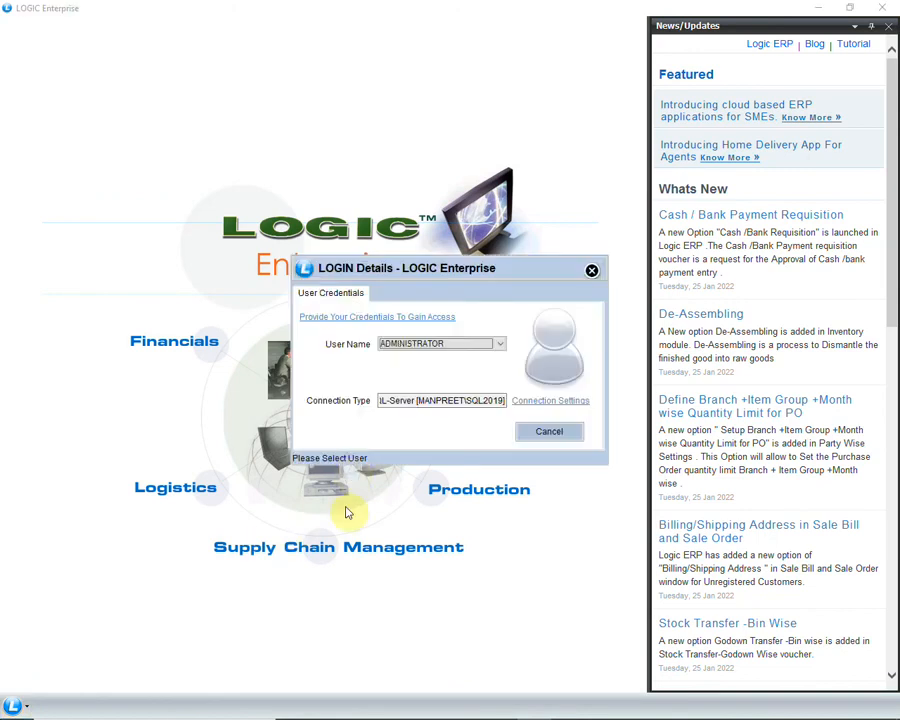
Sign in as ADMINISTRATOR to LOGIC ERP TEST DATA with the user and company passwords.
key("Return")
type("*")
key("Return")
left_click(462, 408)
type("*")
key("Return")
key("Return")
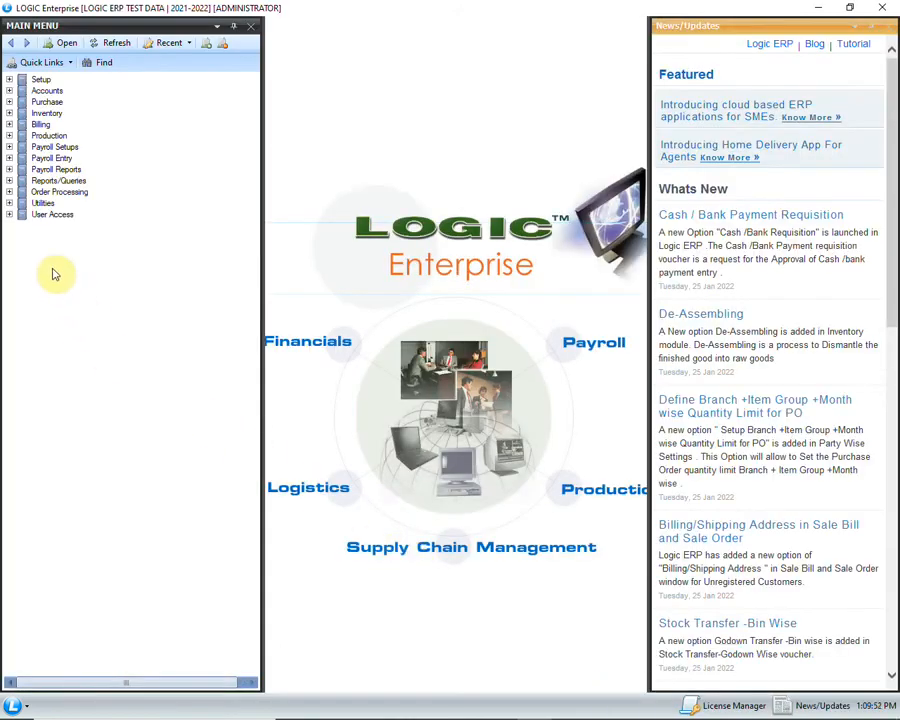
Open the User Log Book report from User Access > User Access Reports.
left_click(9, 214)
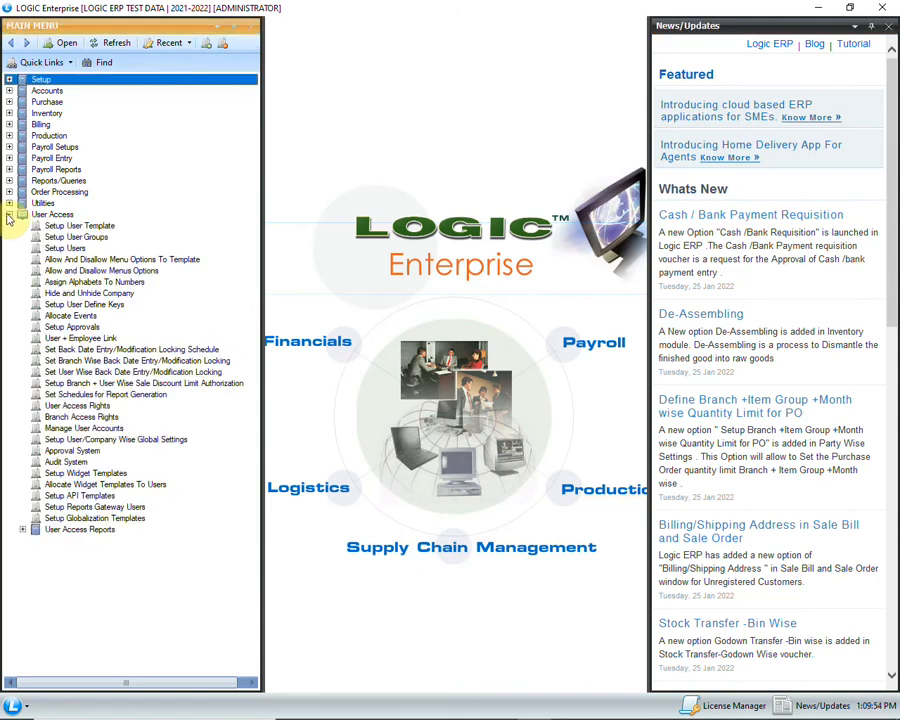
left_click(23, 530)
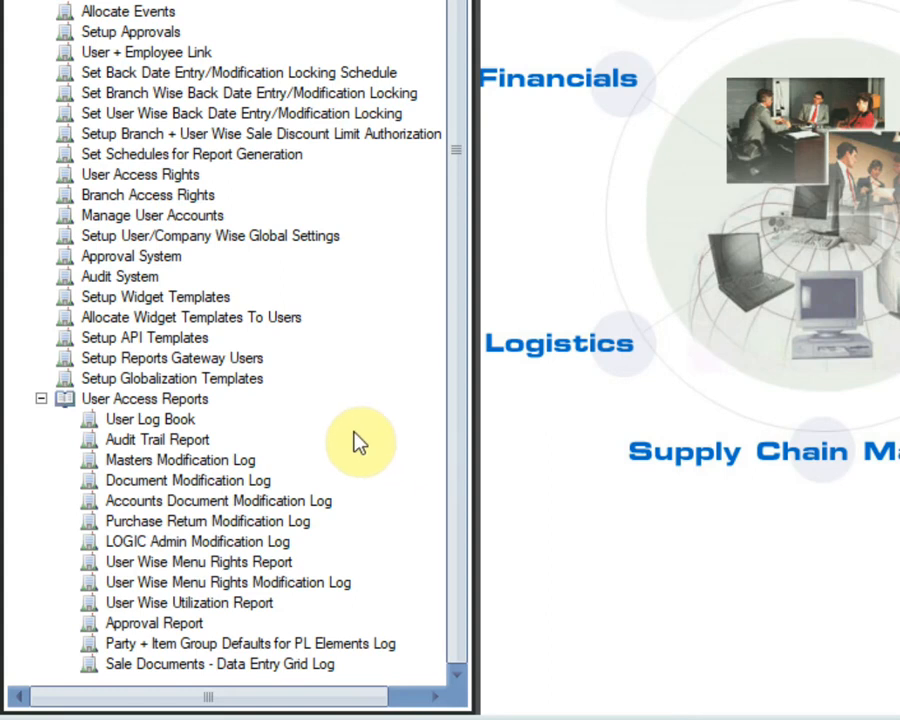
left_click(295, 420)
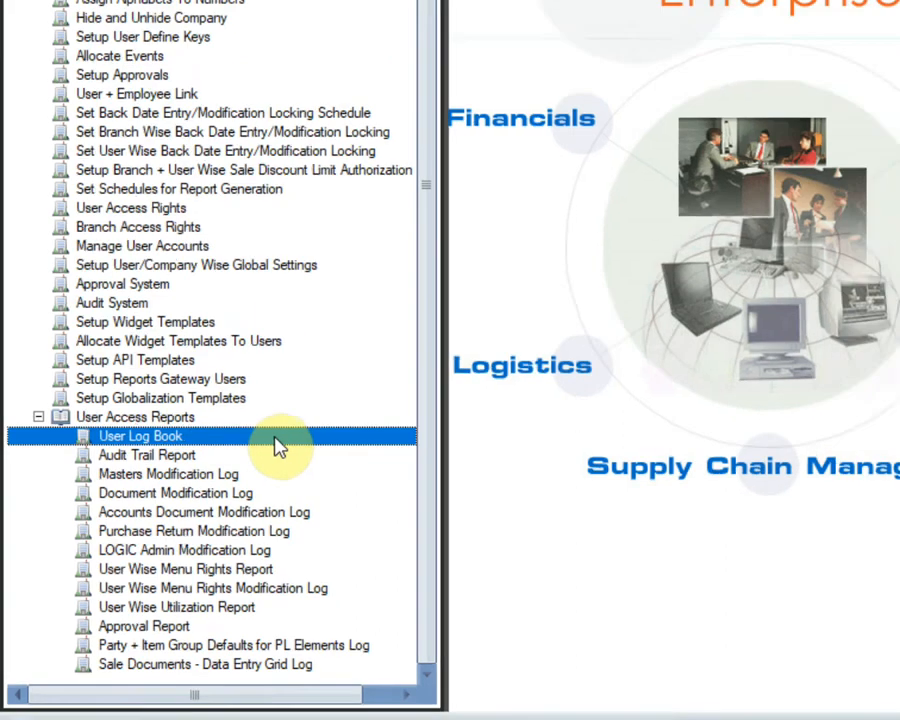
double_click(295, 420)
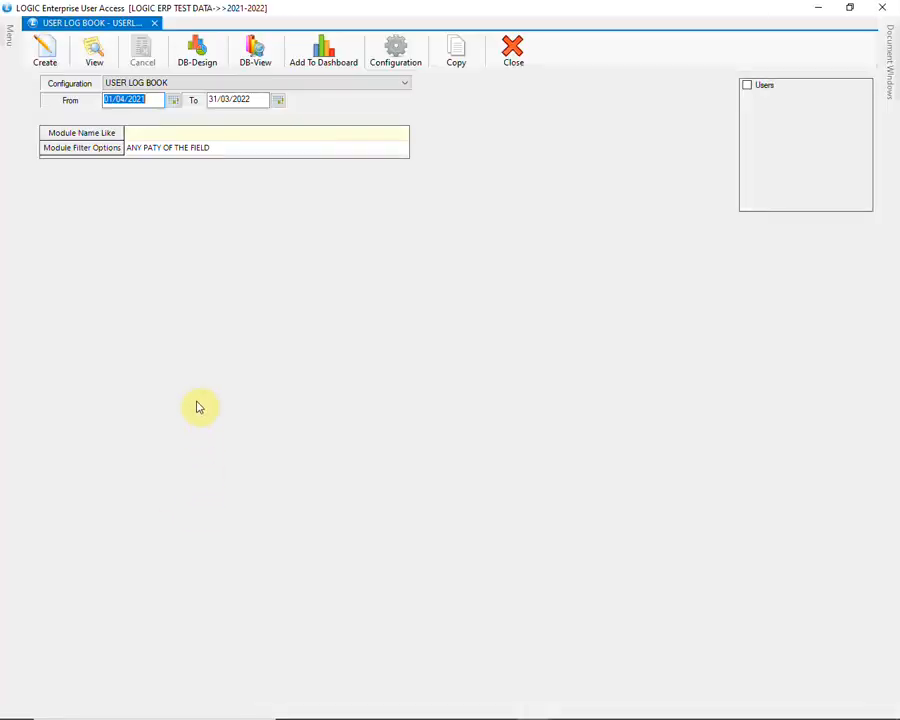
Run the User Log Book report with no user filter and jump to page 74.
left_click(748, 86)
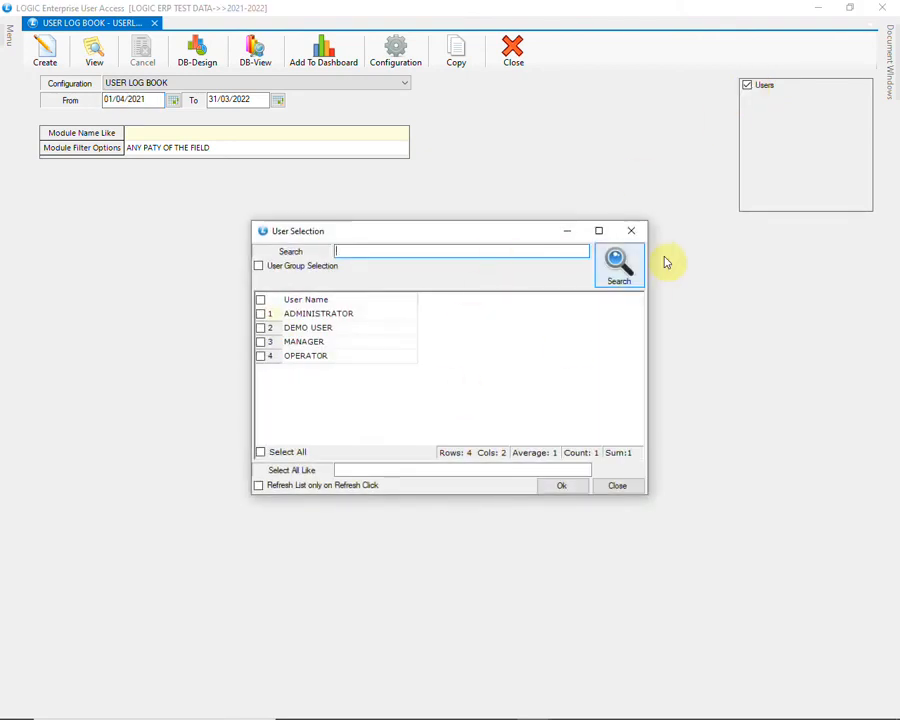
left_click(636, 231)
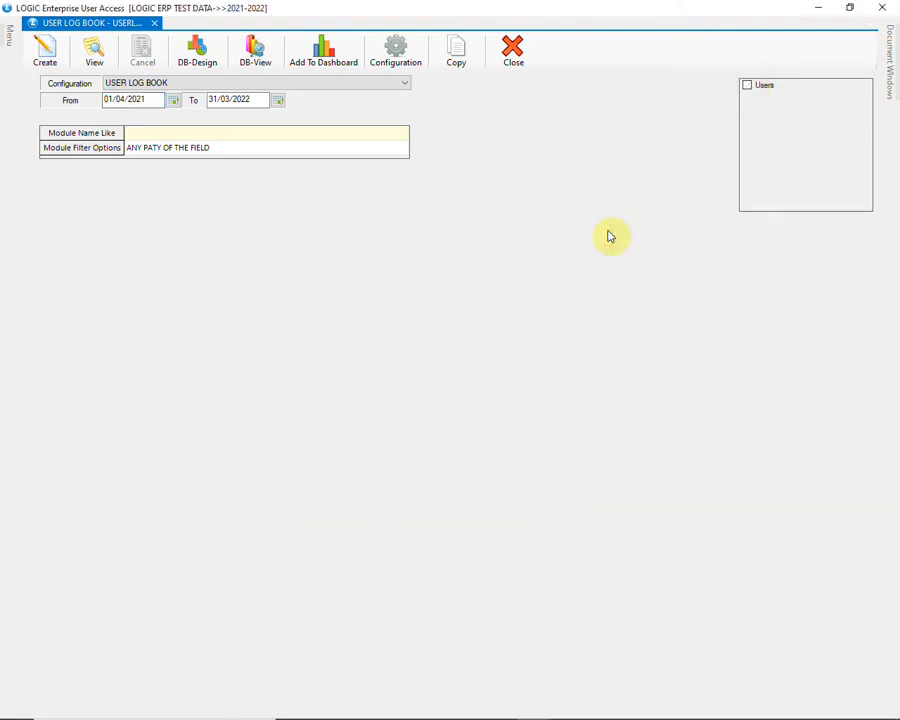
left_click(44, 52)
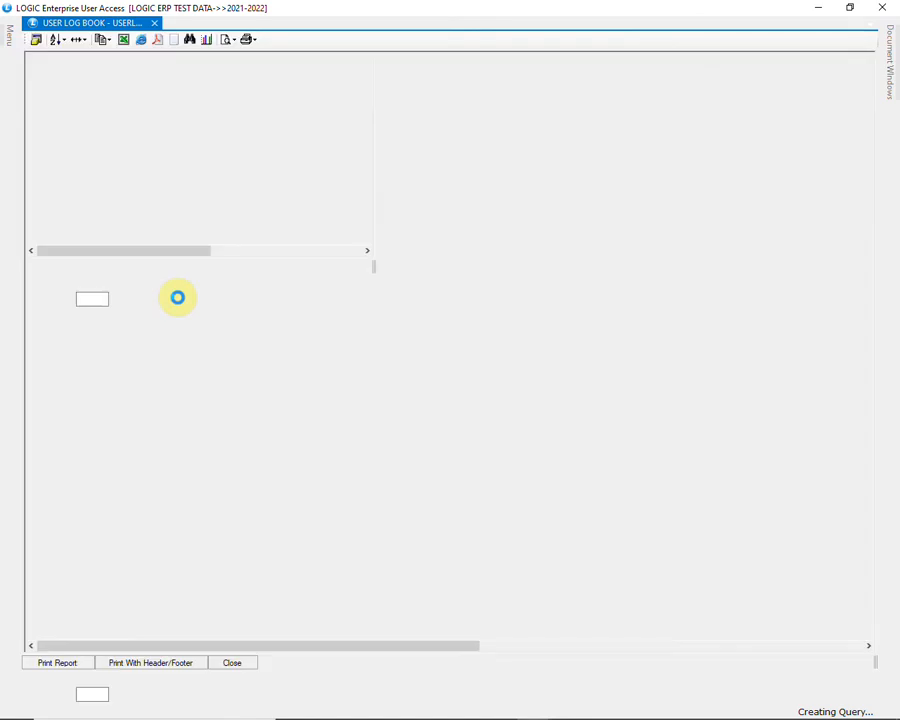
left_click_drag(868, 314, 876, 499)
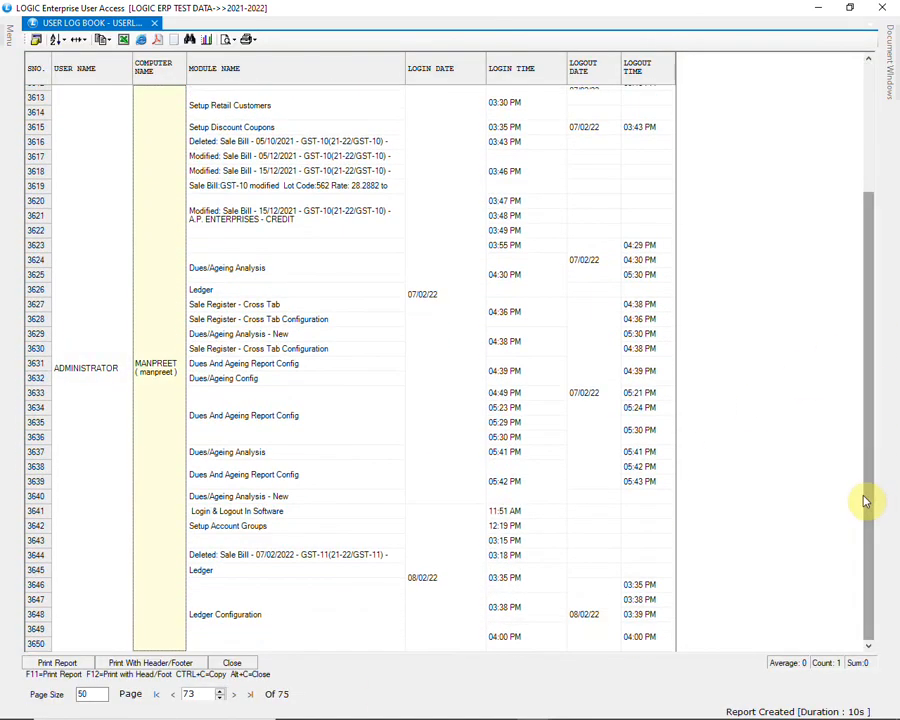
left_click(234, 694)
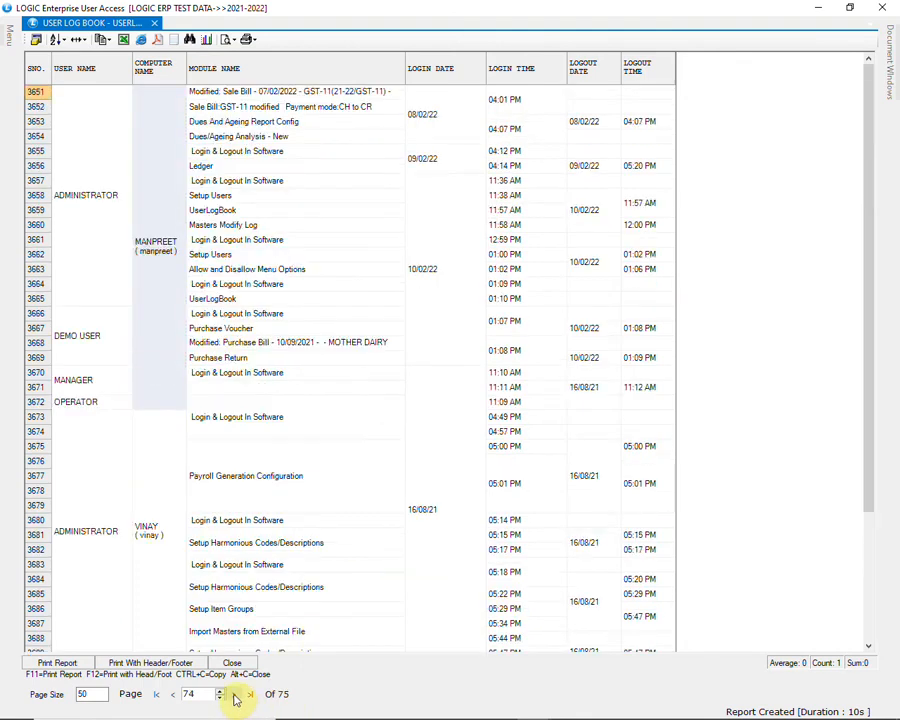
Review DEMO USER's Purchase Voucher, Purchase Bill and Purchase Return entries with 01:07–01:09 PM times.
left_click(100, 270)
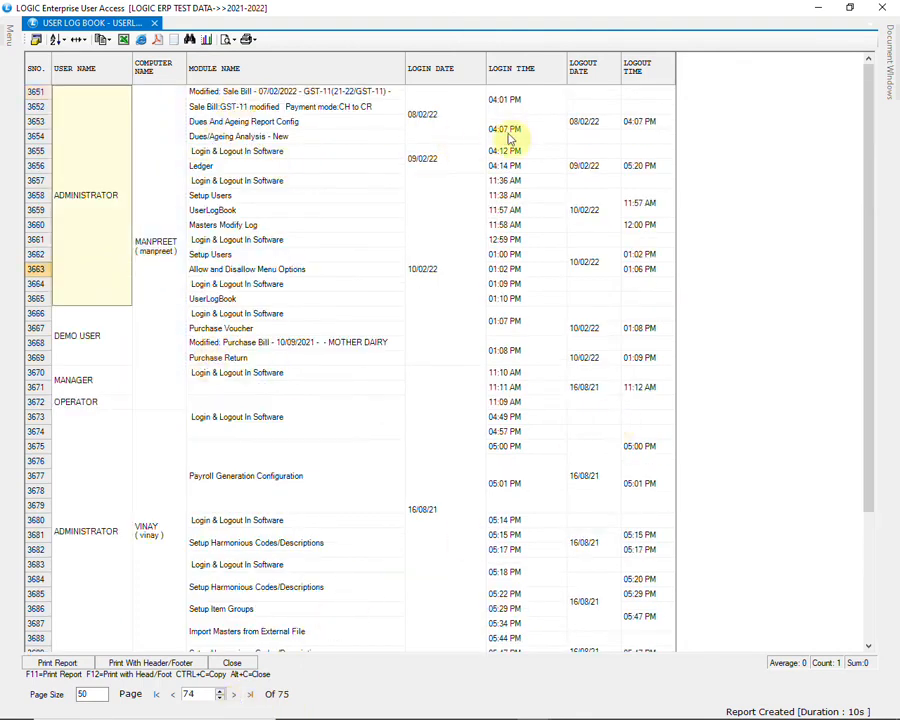
left_click(108, 341)
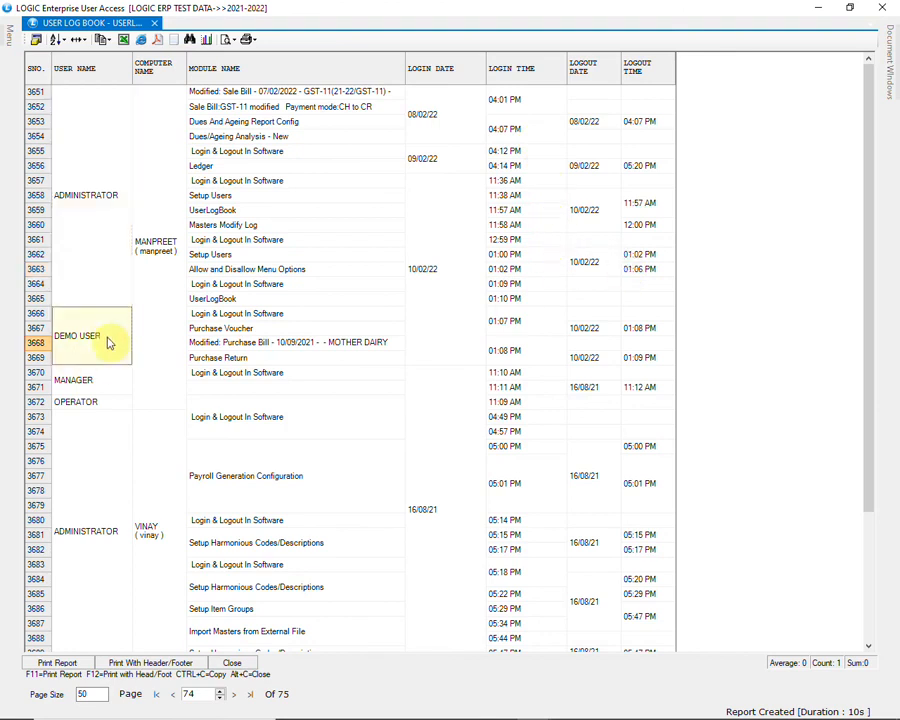
left_click(252, 318)
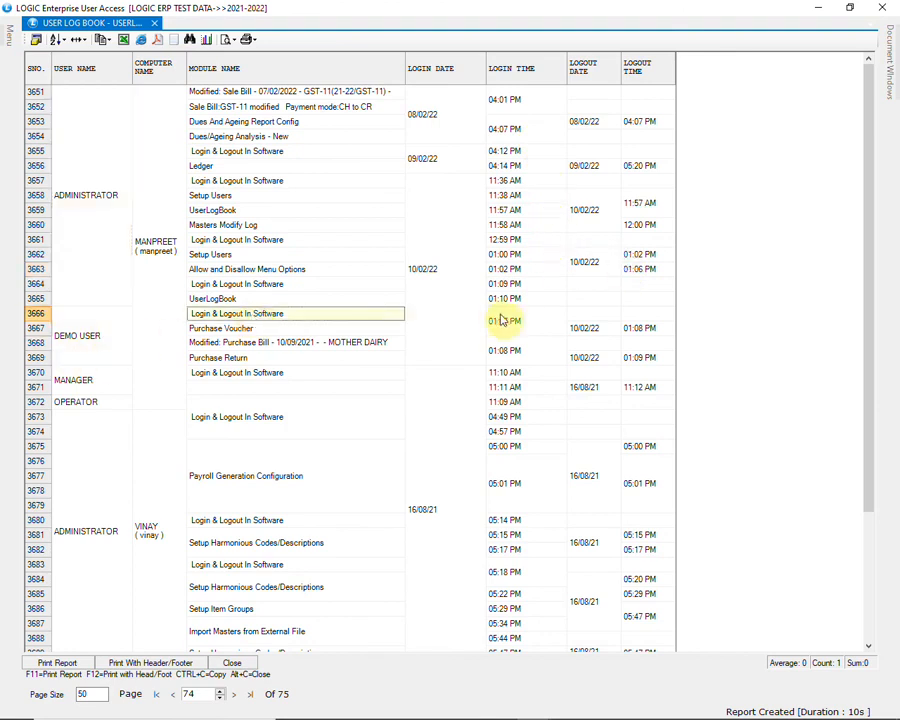
left_click(508, 322)
left_click(285, 336)
left_click(505, 328)
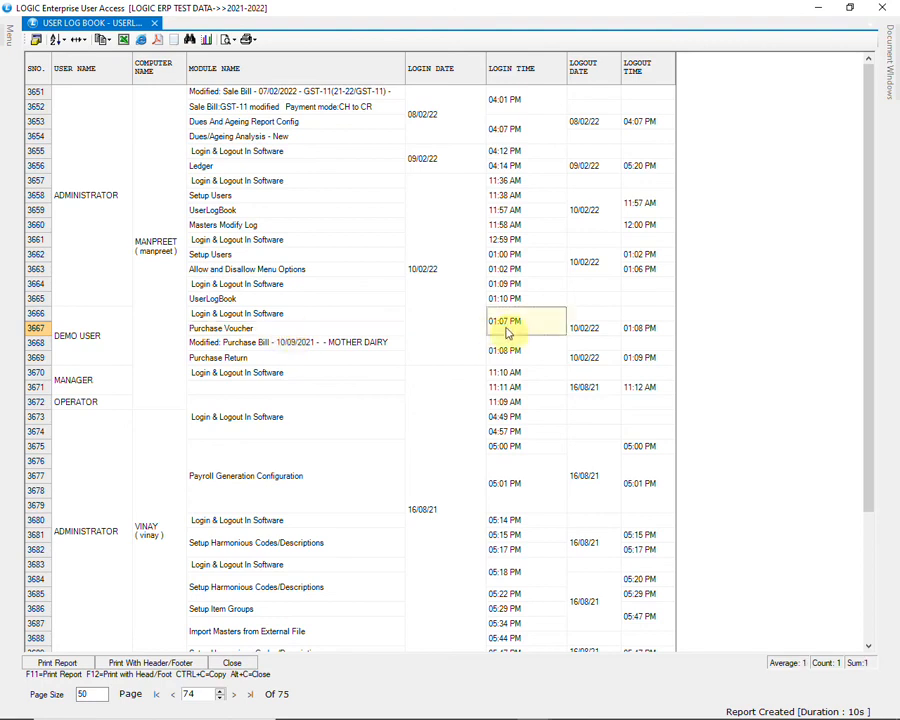
left_click(299, 347)
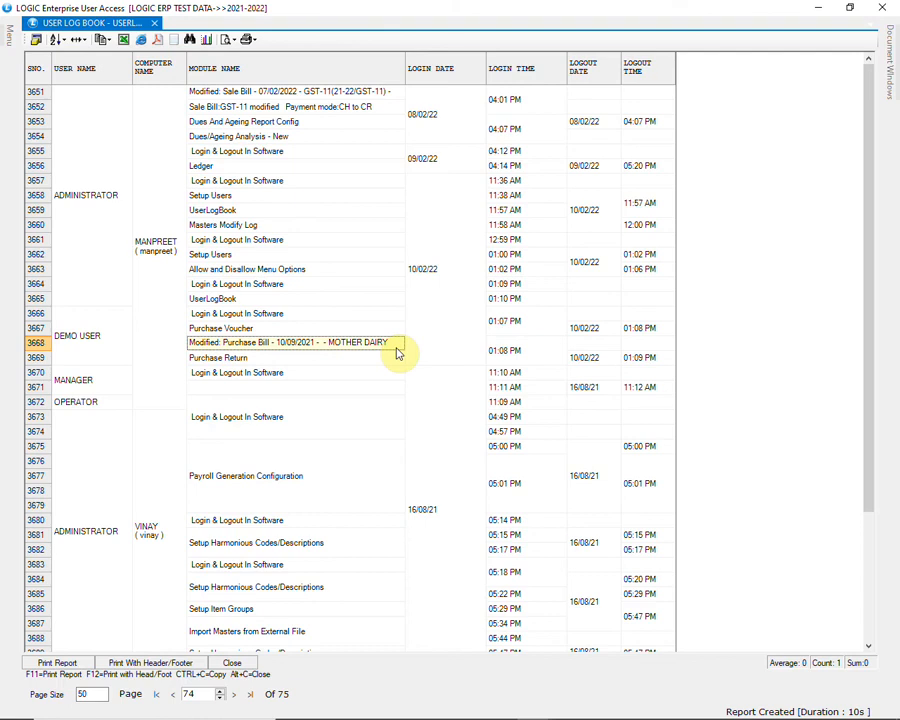
left_click(207, 360)
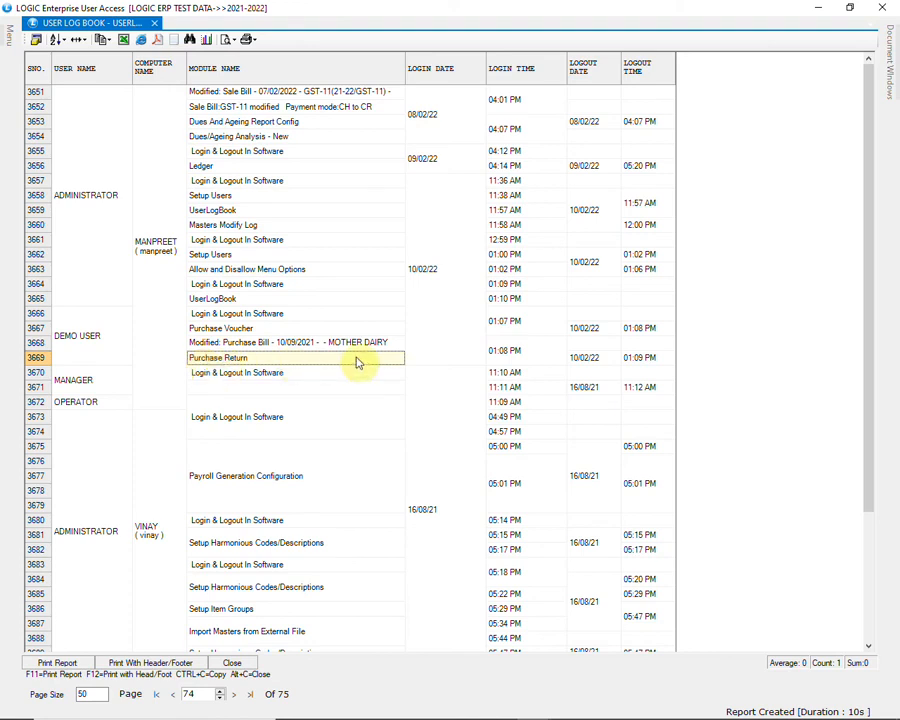
left_click(509, 364)
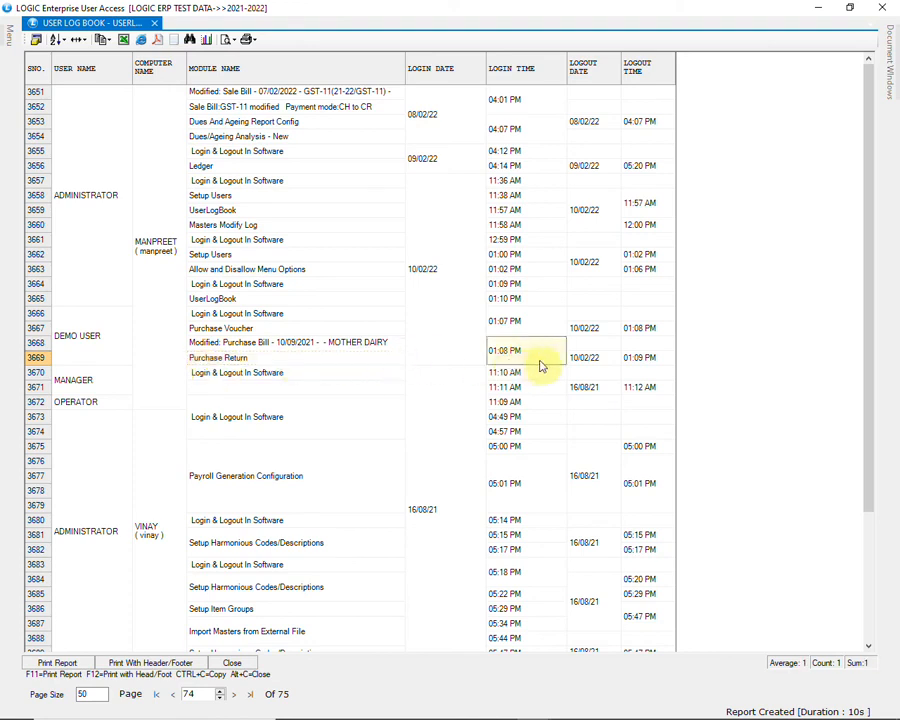
left_click(640, 358)
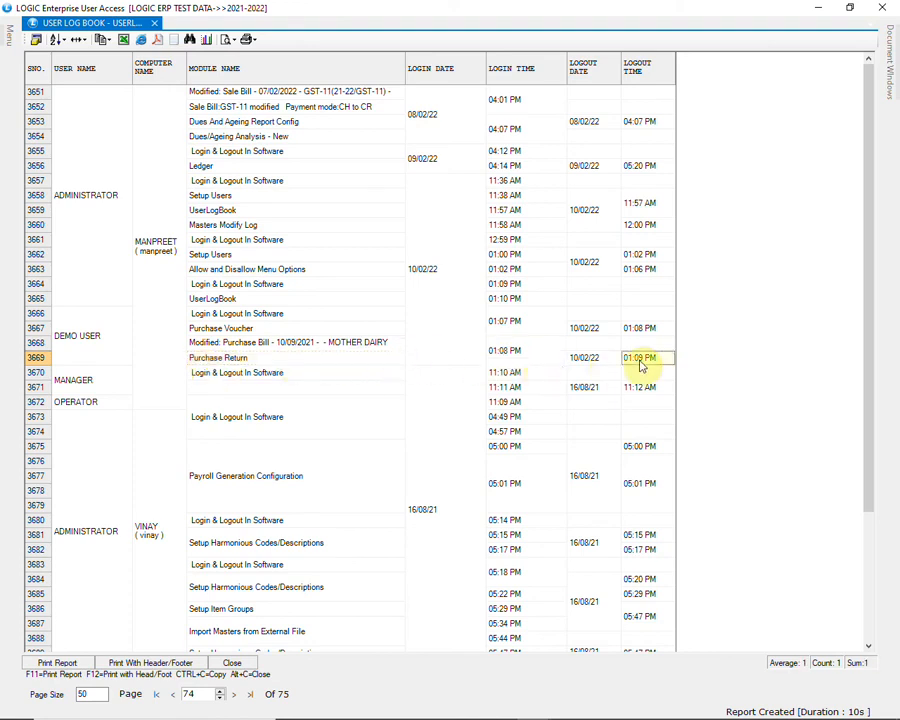
Check the MANAGER login and logout entry, then close the report grid.
left_click(99, 392)
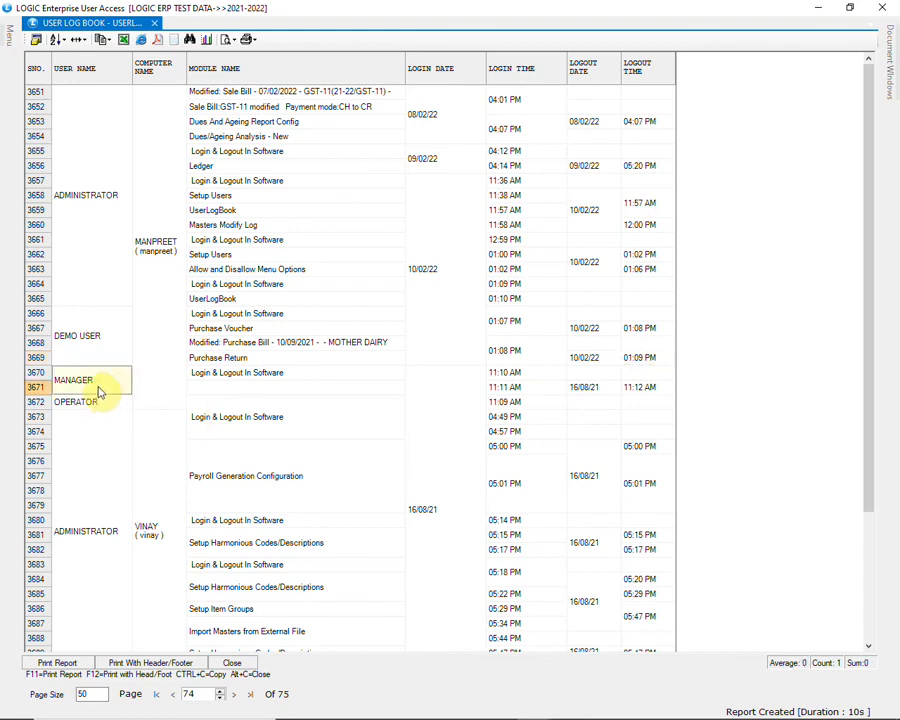
left_click(252, 378)
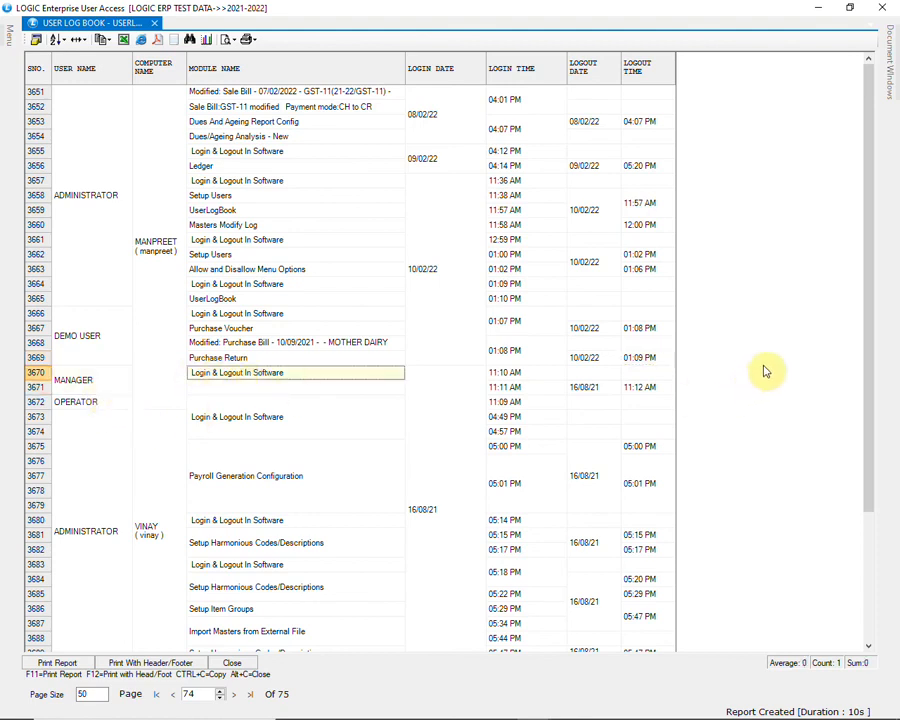
left_click(895, 6)
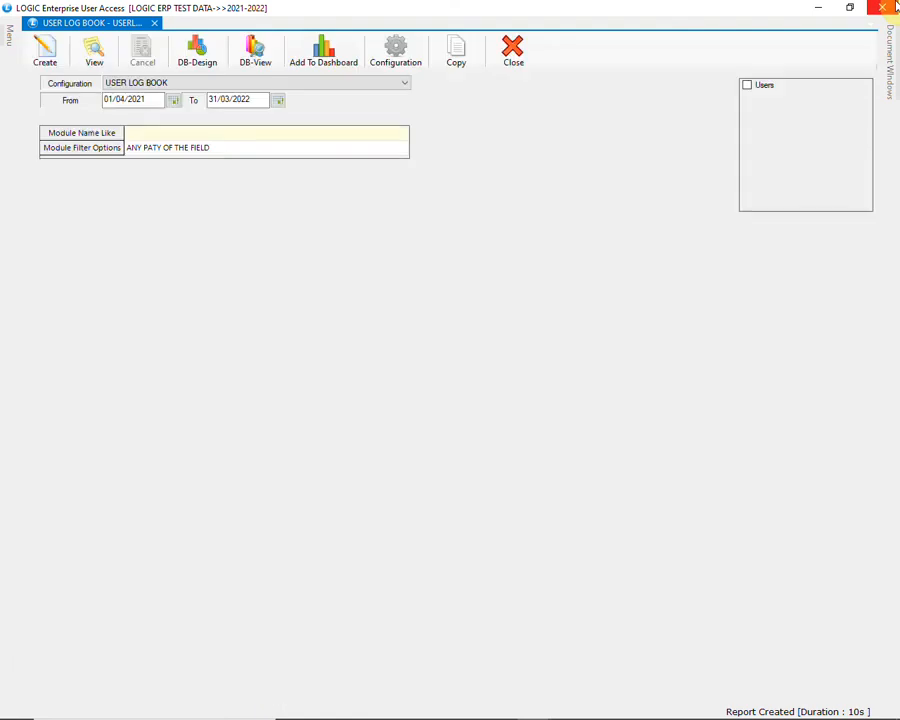
Close the User Log Book and generate the Masters Modification Log report.
left_click(884, 8)
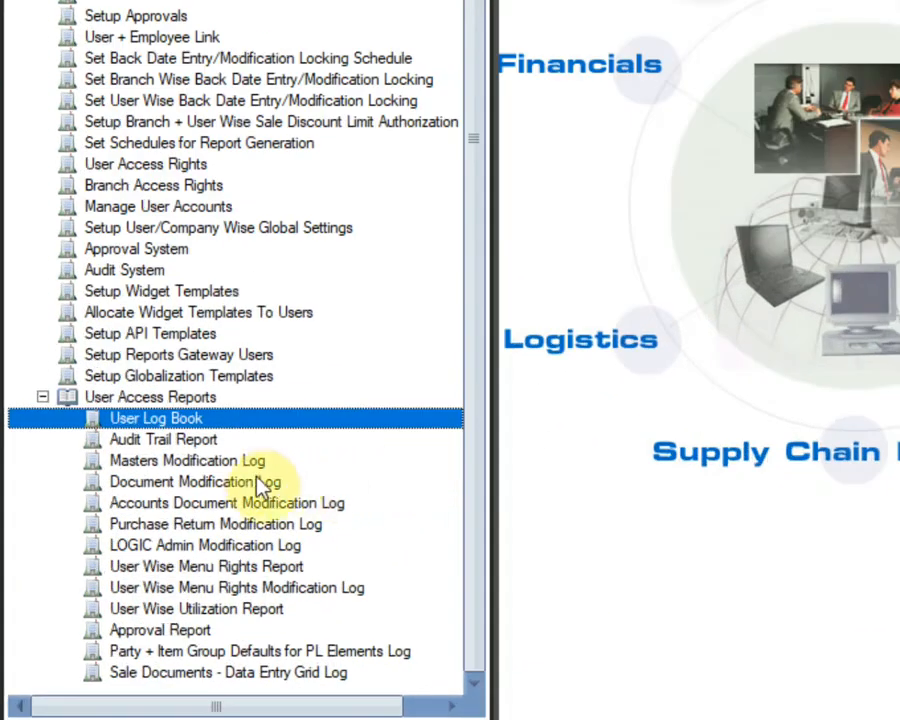
left_click(148, 546)
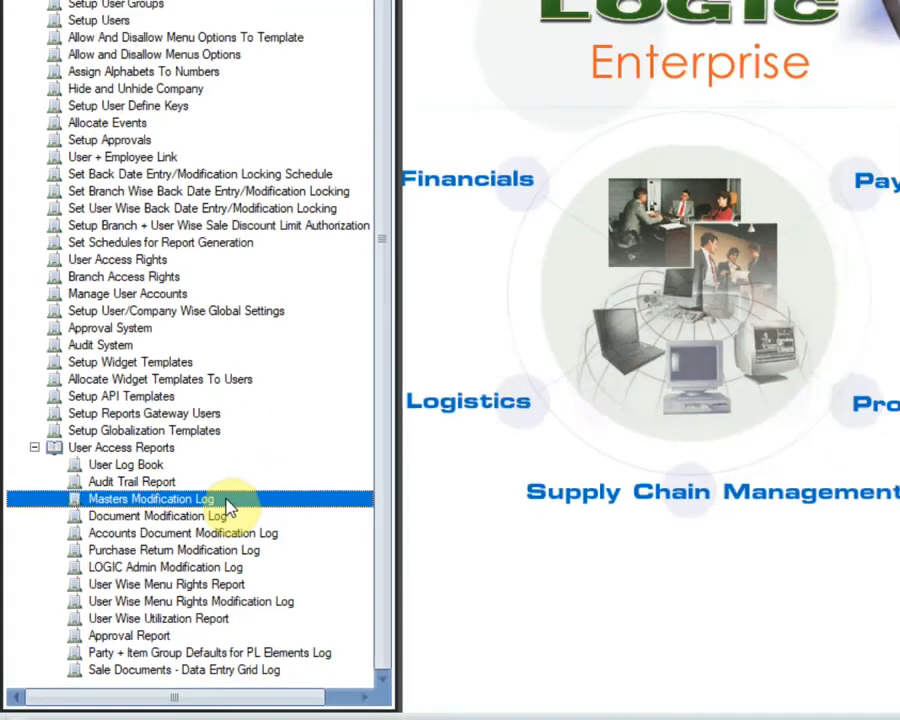
double_click(283, 470)
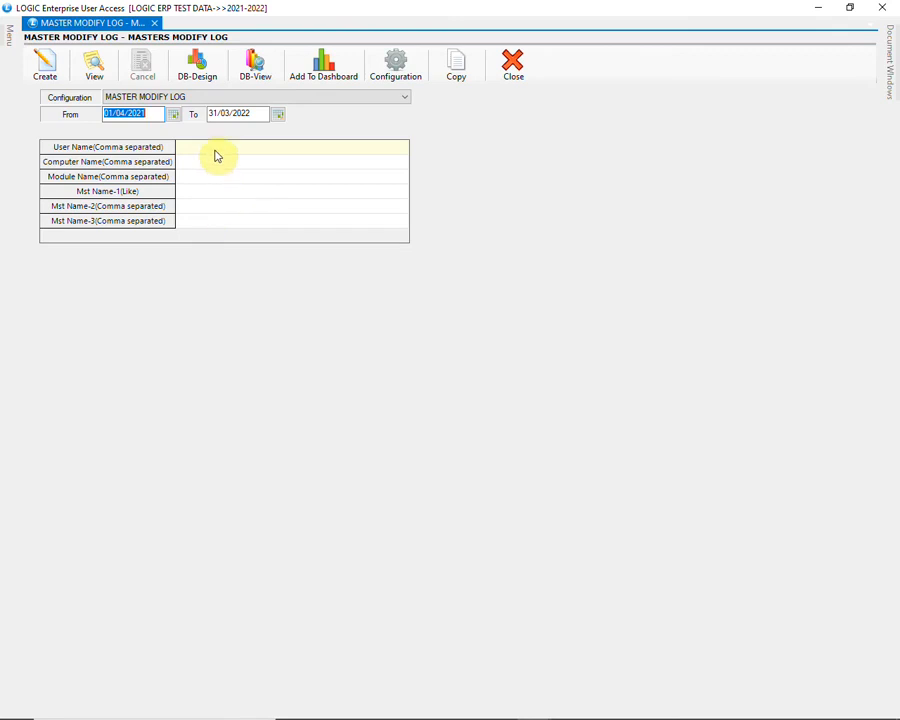
left_click(44, 68)
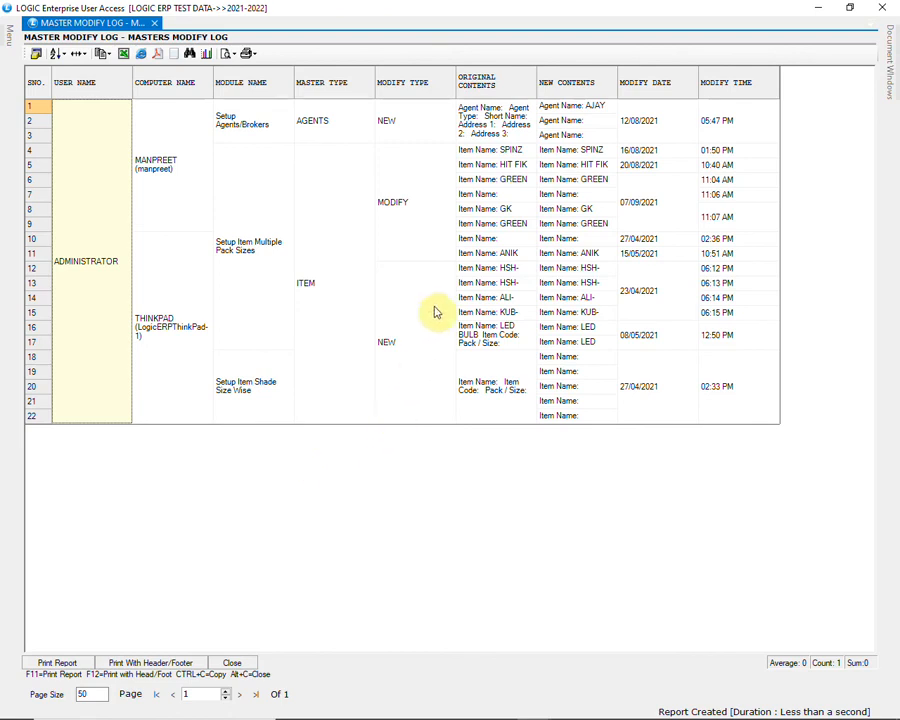
Compare the new agent and SPINZ item entries' old and new contents, then close the log.
left_click(420, 135)
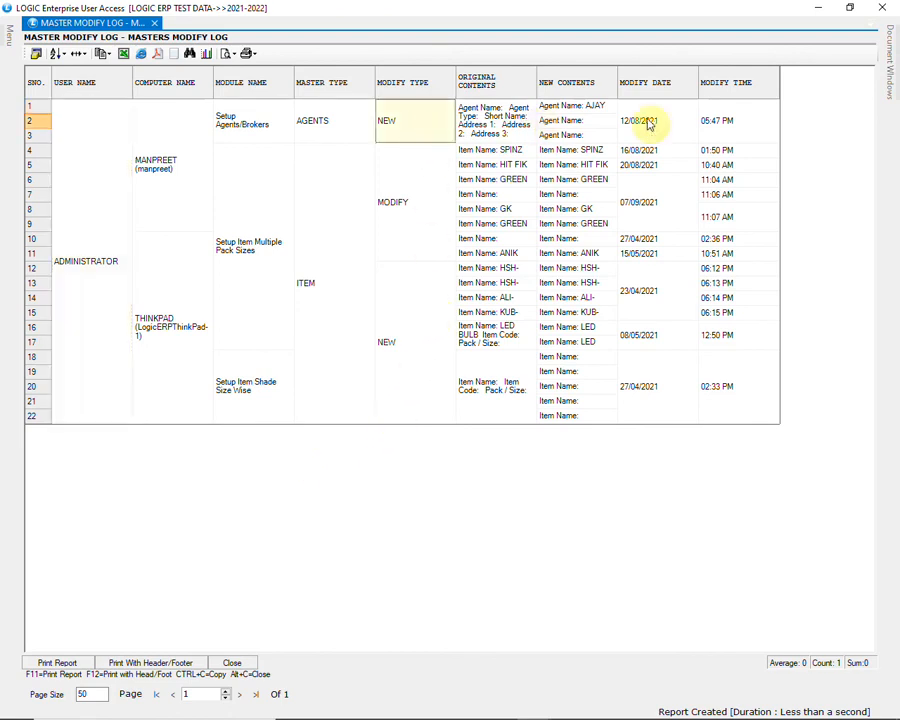
left_click(426, 228)
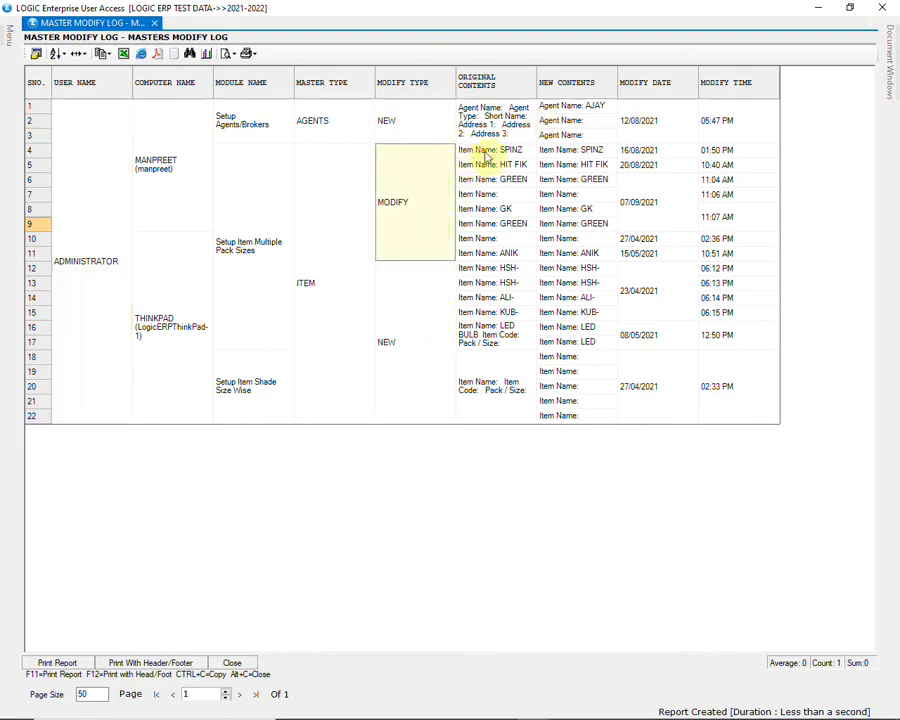
left_click(470, 150)
left_click(577, 155)
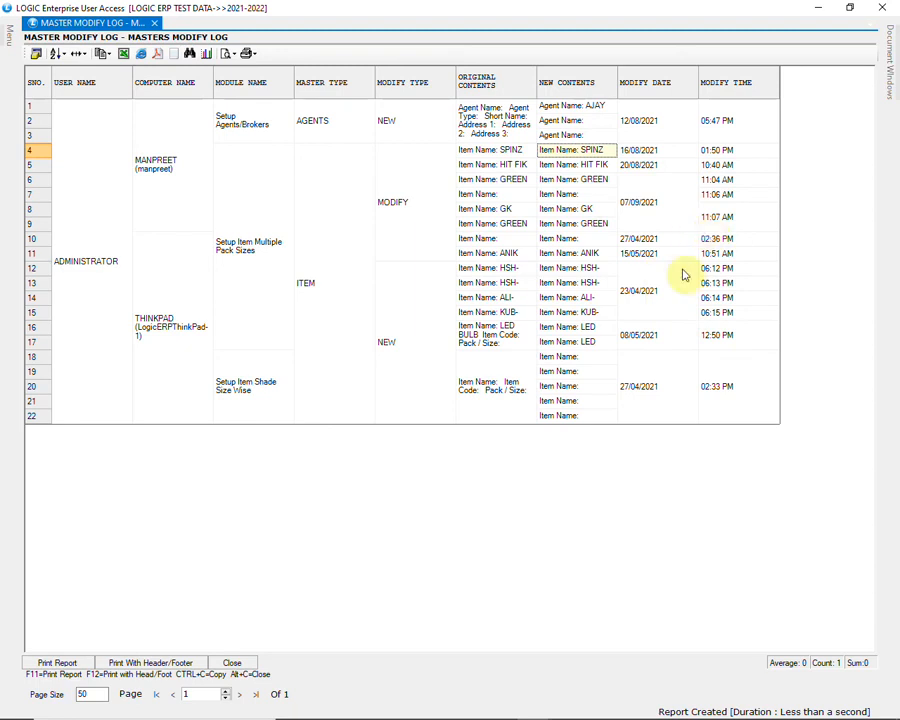
left_click(886, 7)
left_click(886, 7)
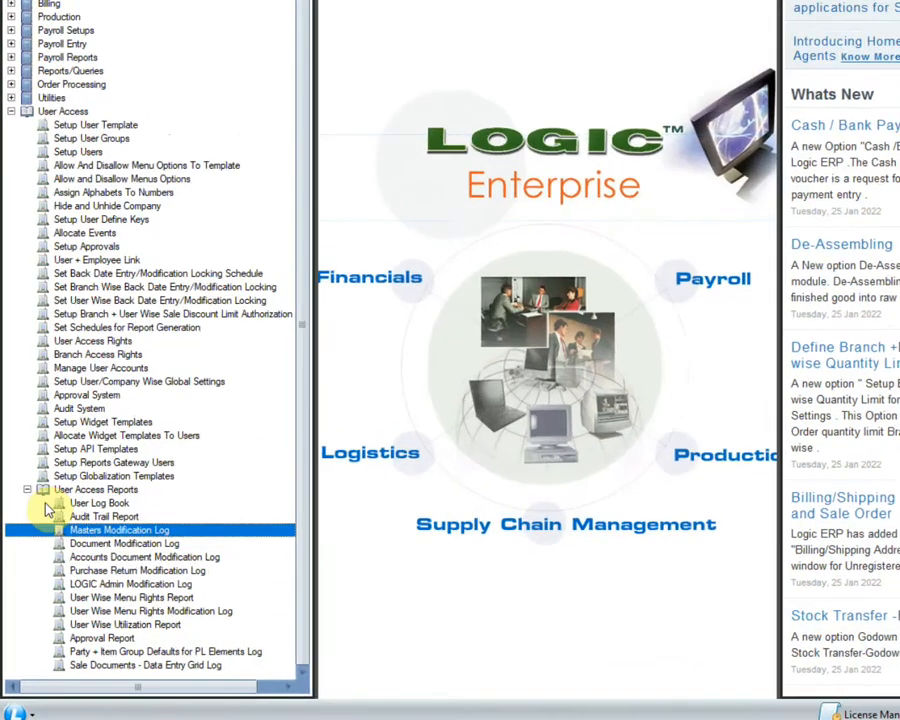
Create the Document Modification Log for 01/04/2021–31/03/2022 with modification method All.
left_click(126, 560)
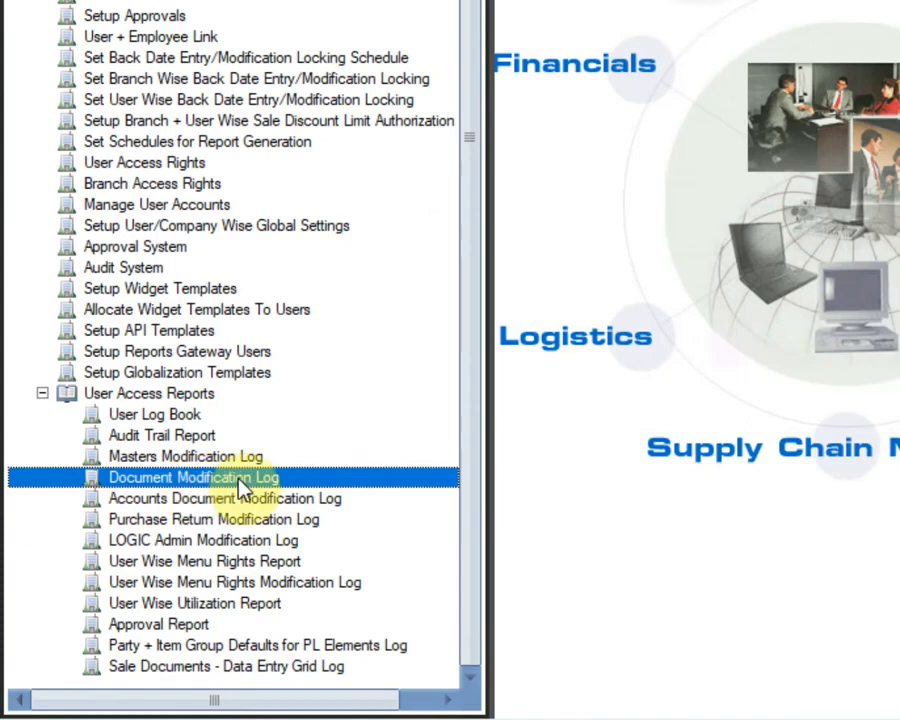
double_click(320, 485)
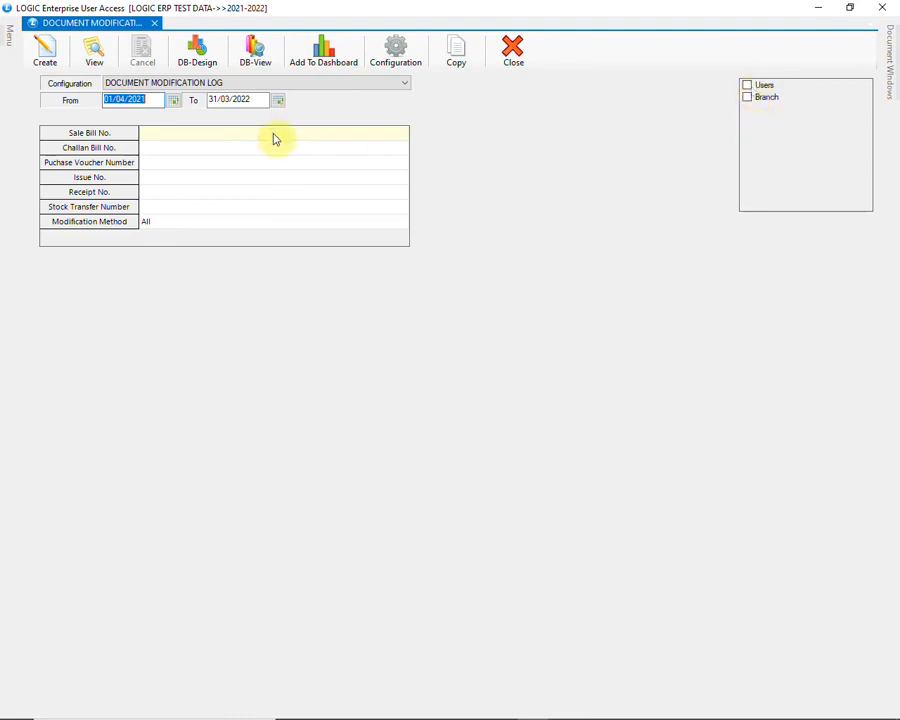
left_click(184, 139)
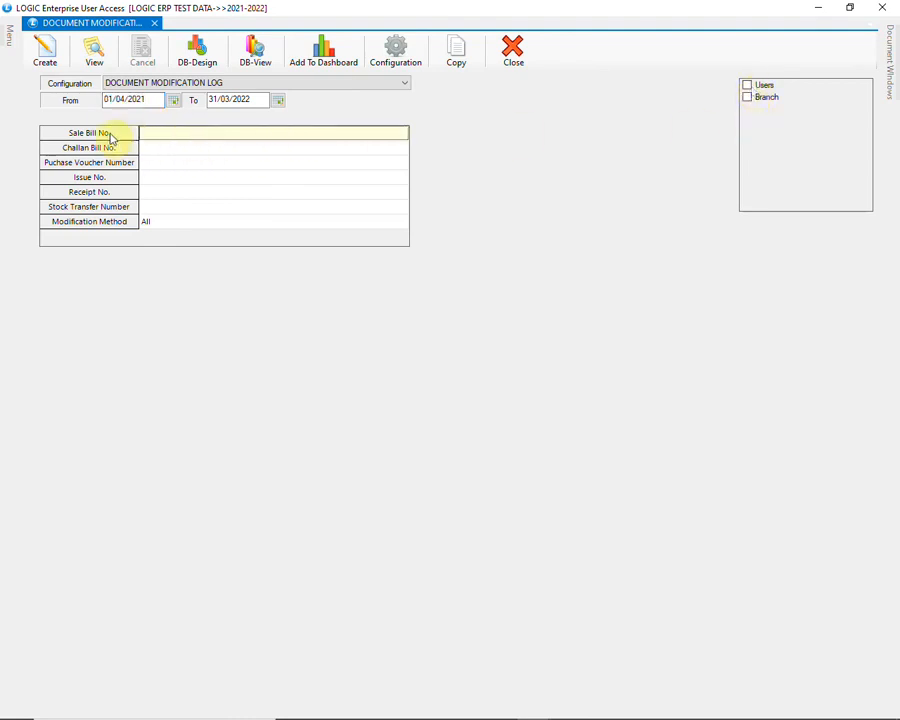
left_click(158, 163)
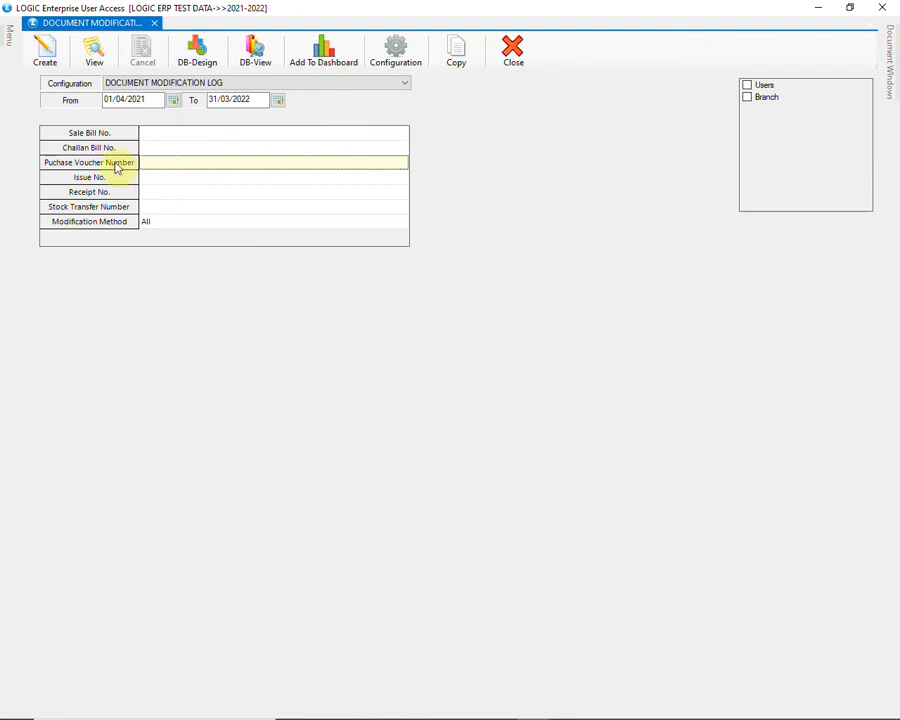
left_click(157, 224)
left_click(173, 227)
left_click(173, 227)
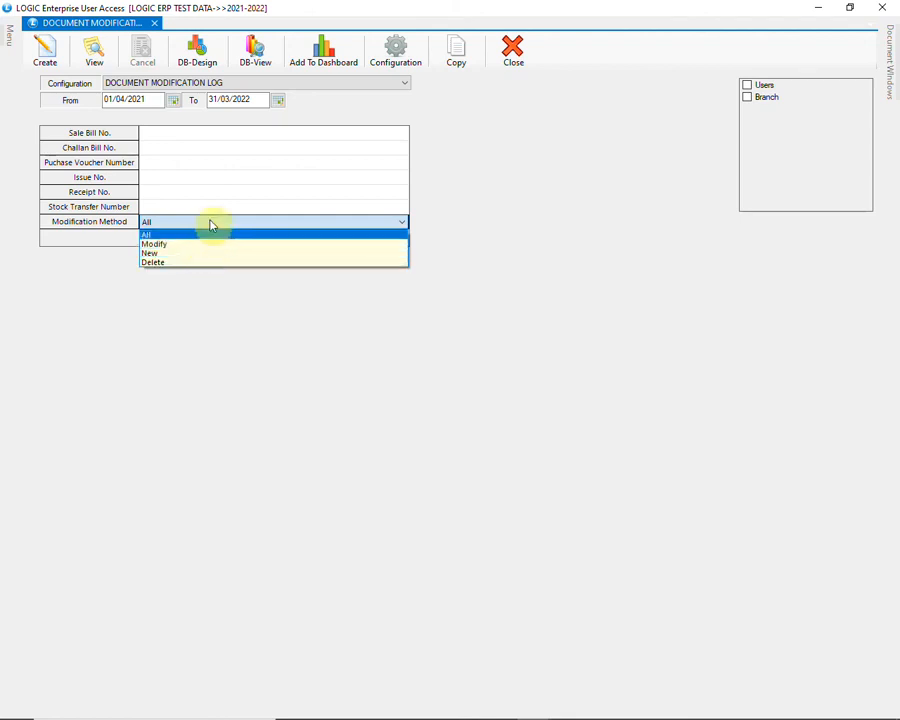
left_click(211, 226)
left_click(151, 99)
left_click(240, 100)
left_click(52, 54)
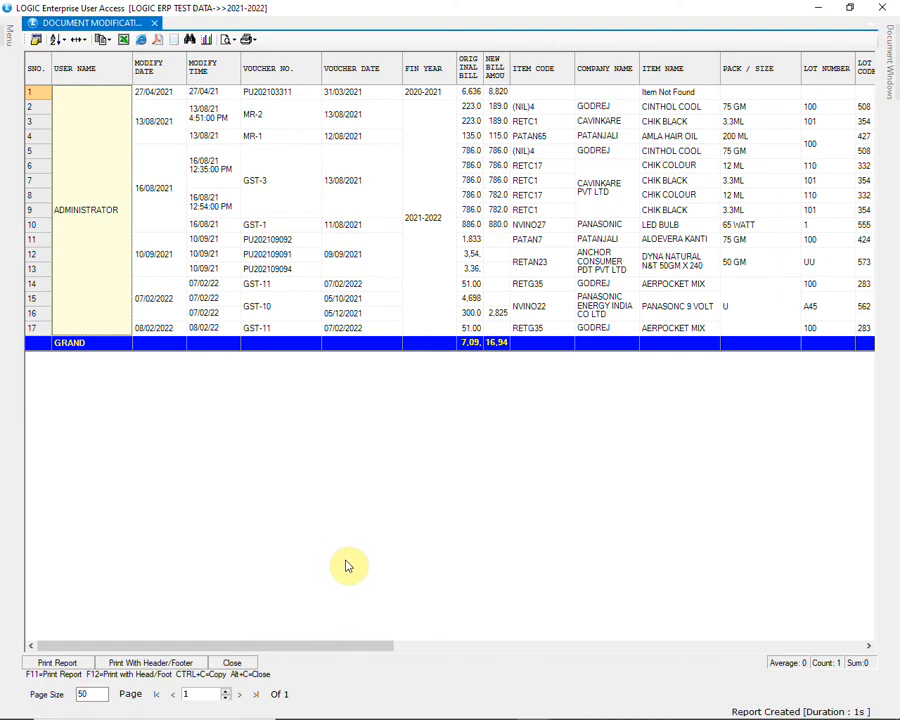
Scroll across the report, check entry 1's new bill amount, and close the report.
left_click_drag(348, 649, 818, 655)
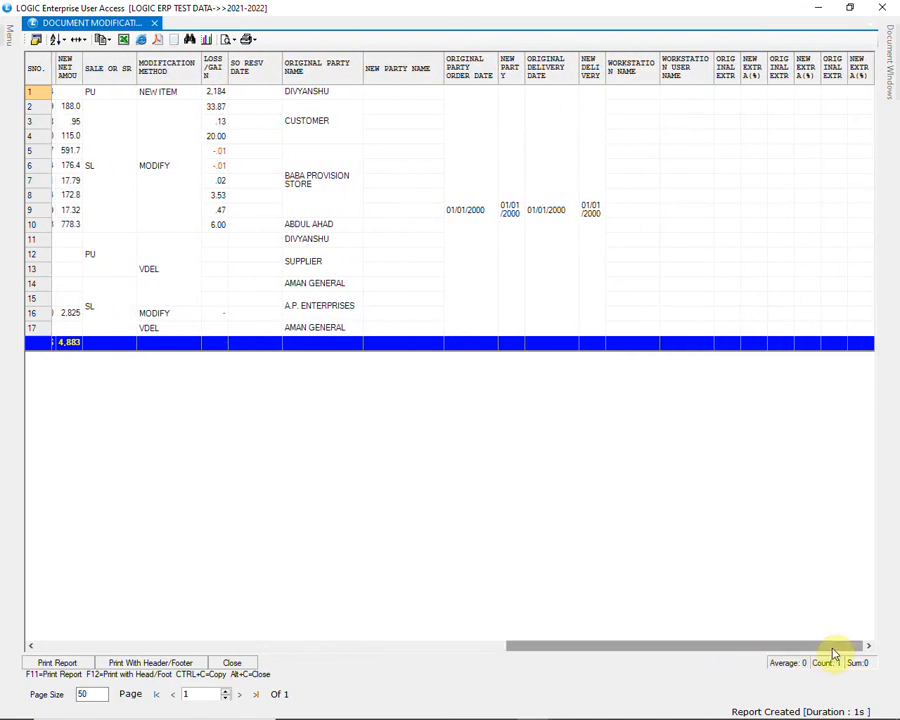
left_click_drag(835, 655, 311, 665)
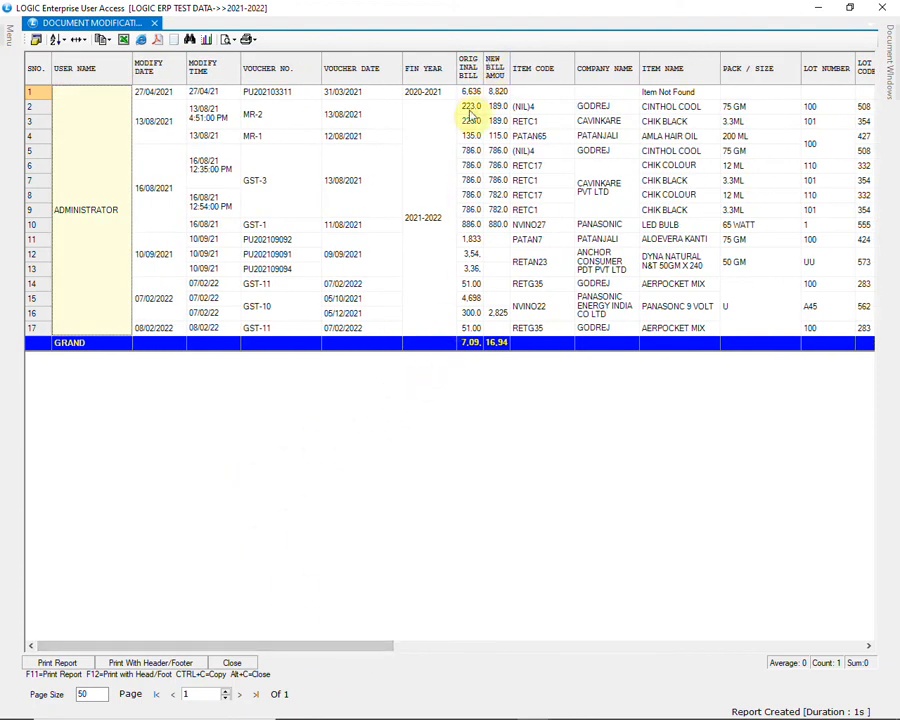
left_click(500, 93)
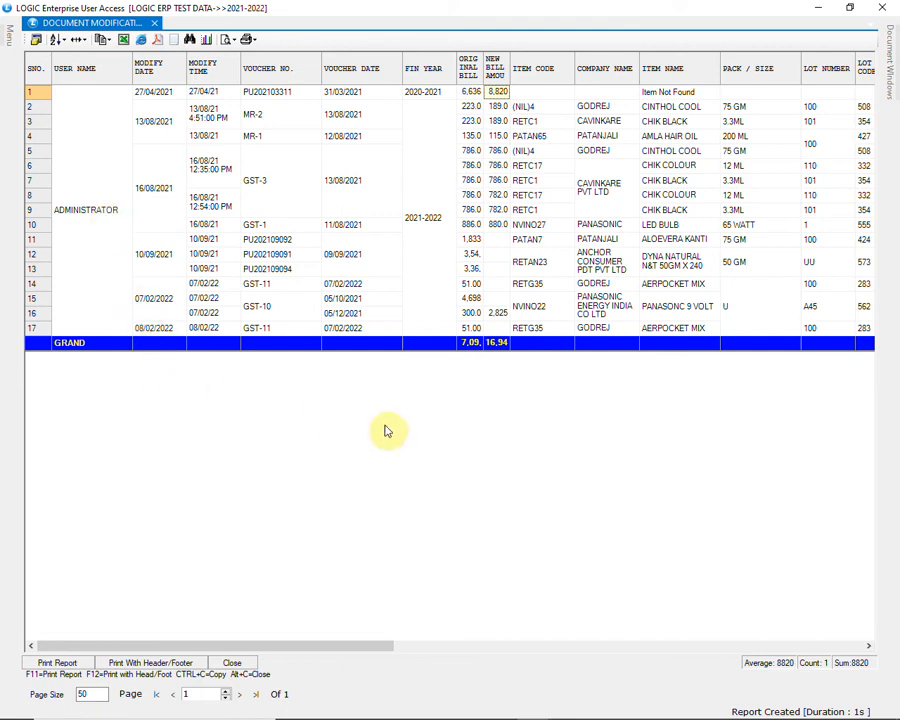
left_click(882, 7)
left_click(882, 7)
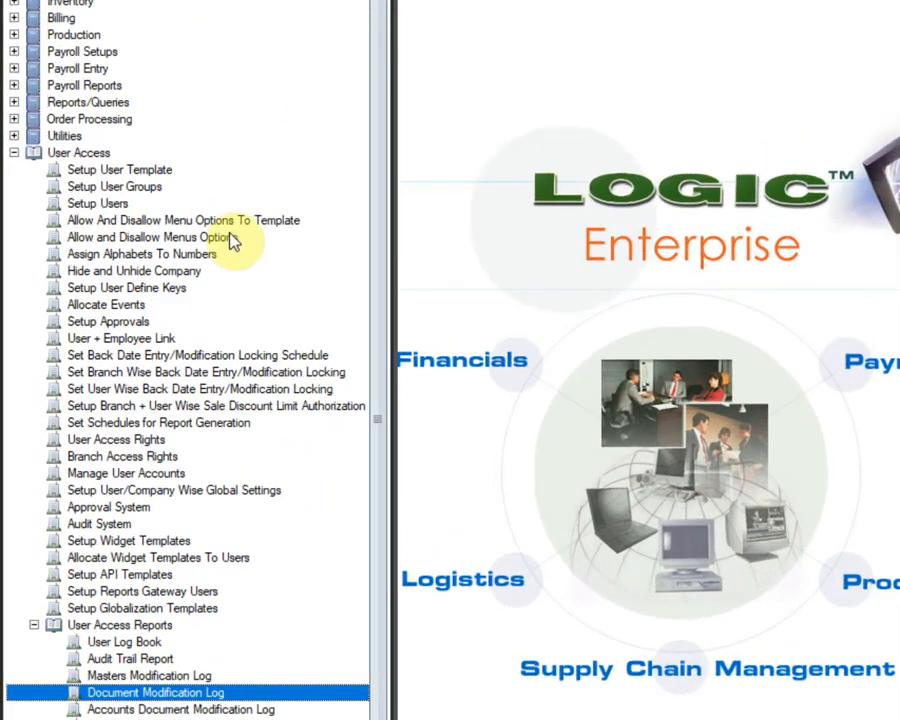
left_click(198, 172)
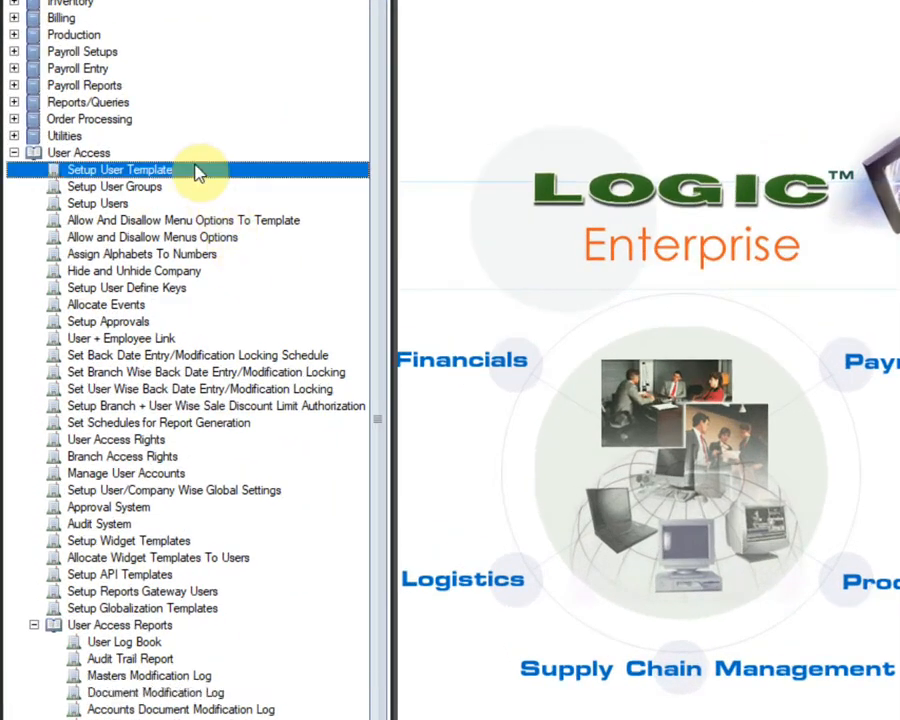
Add BILLING and REPORTING as user access templates, save them, and minimize the setup.
double_click(255, 178)
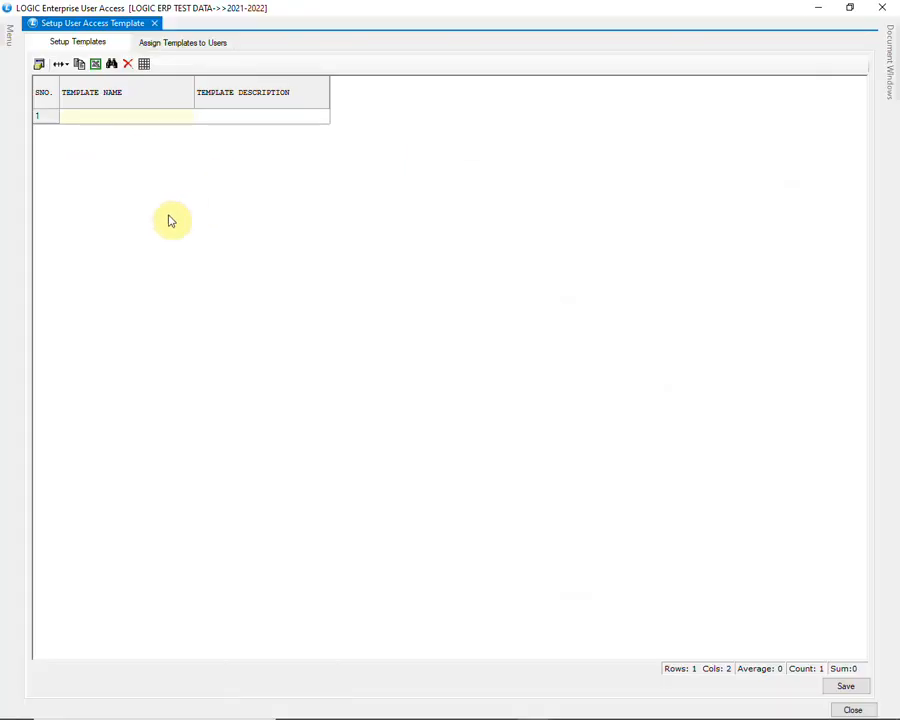
left_click(156, 118)
type("Bi")
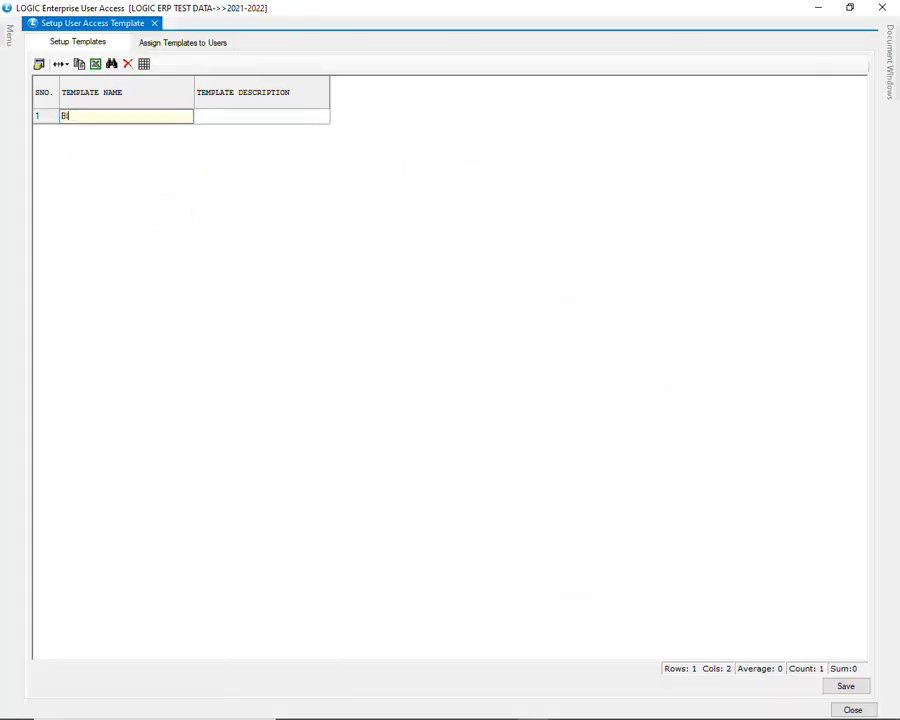
type("LLING")
key("Return")
key("Return")
type("REPORTING")
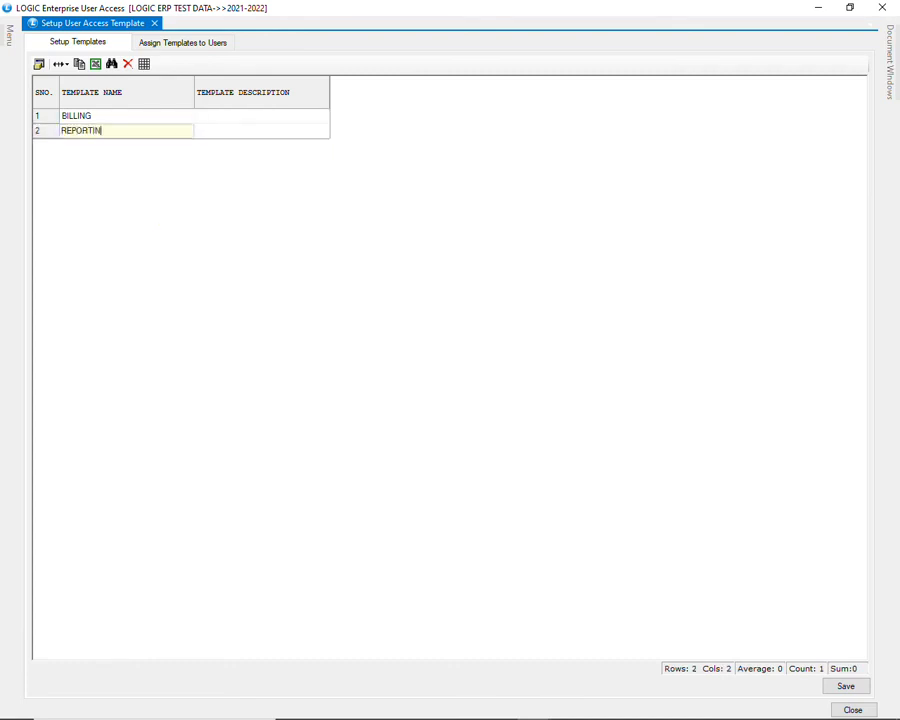
key("Return")
key("Return")
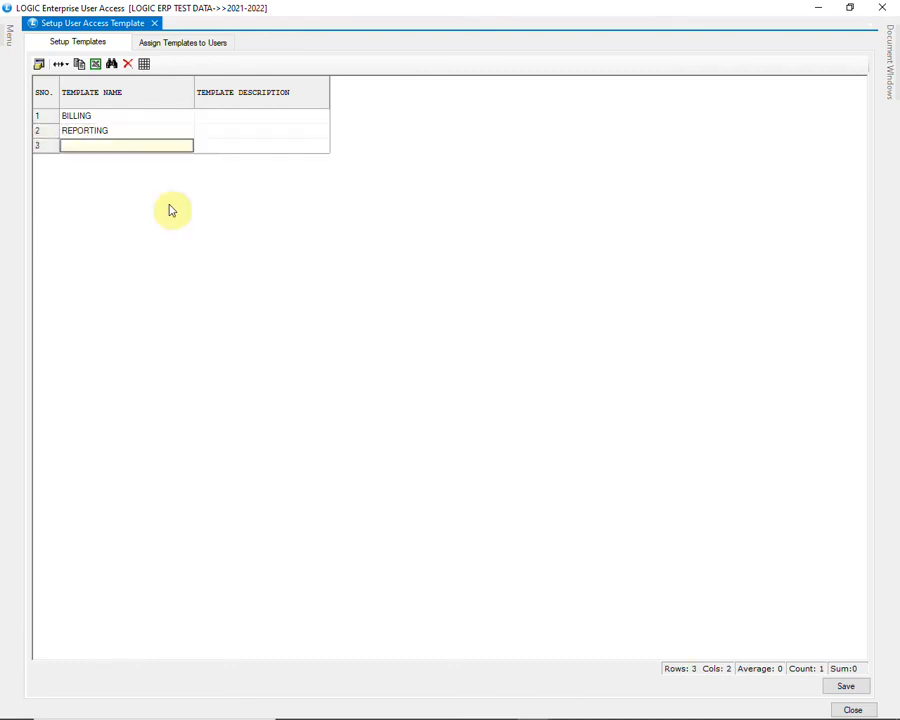
left_click(843, 684)
left_click(452, 414)
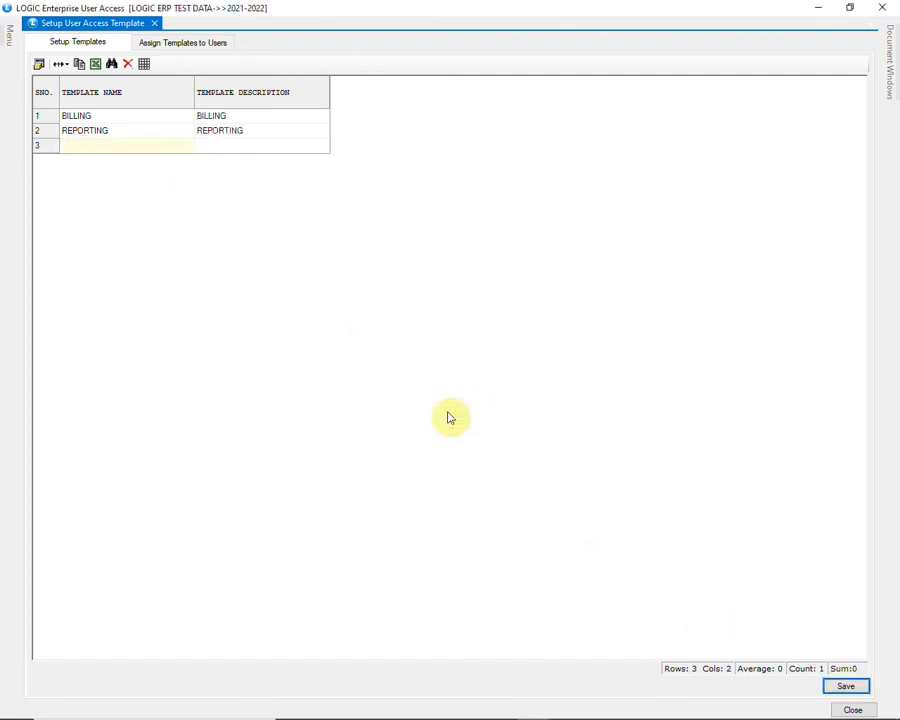
left_click(813, 8)
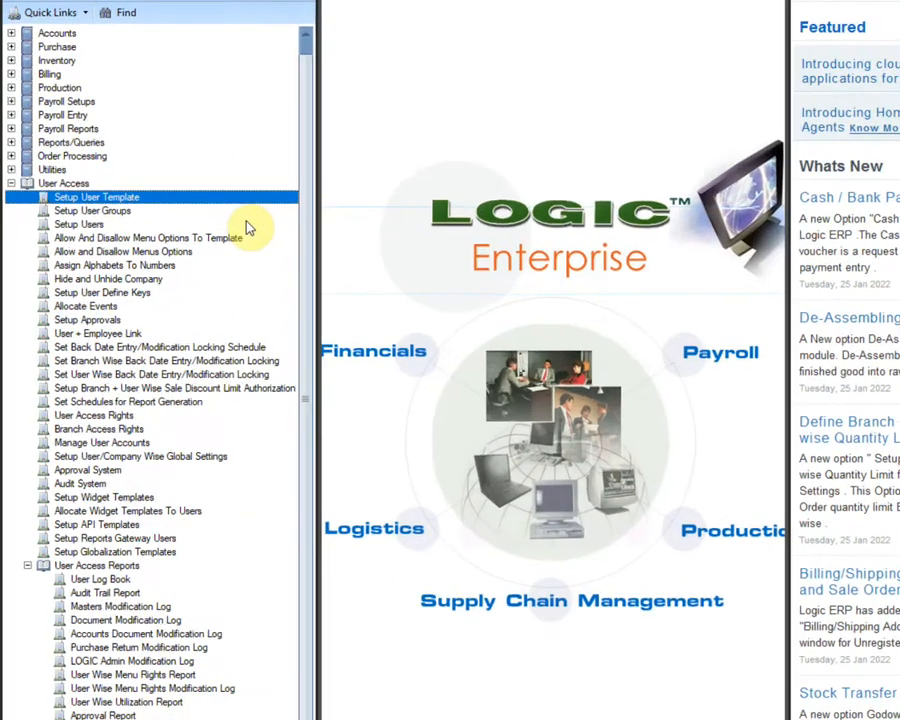
left_click(198, 250)
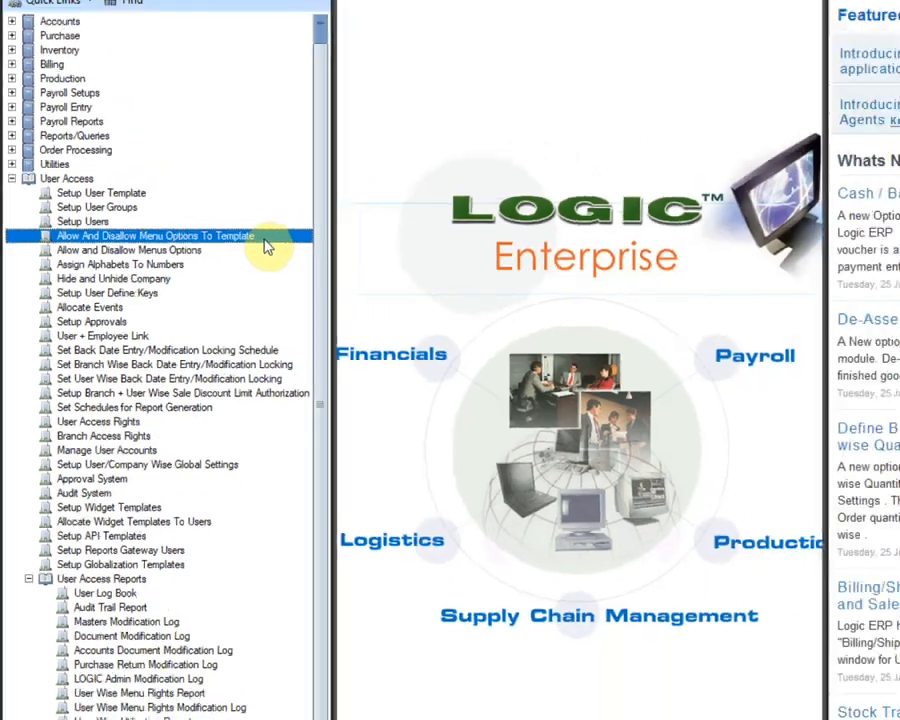
Load the menu permissions tree for the BILLING template.
double_click(340, 222)
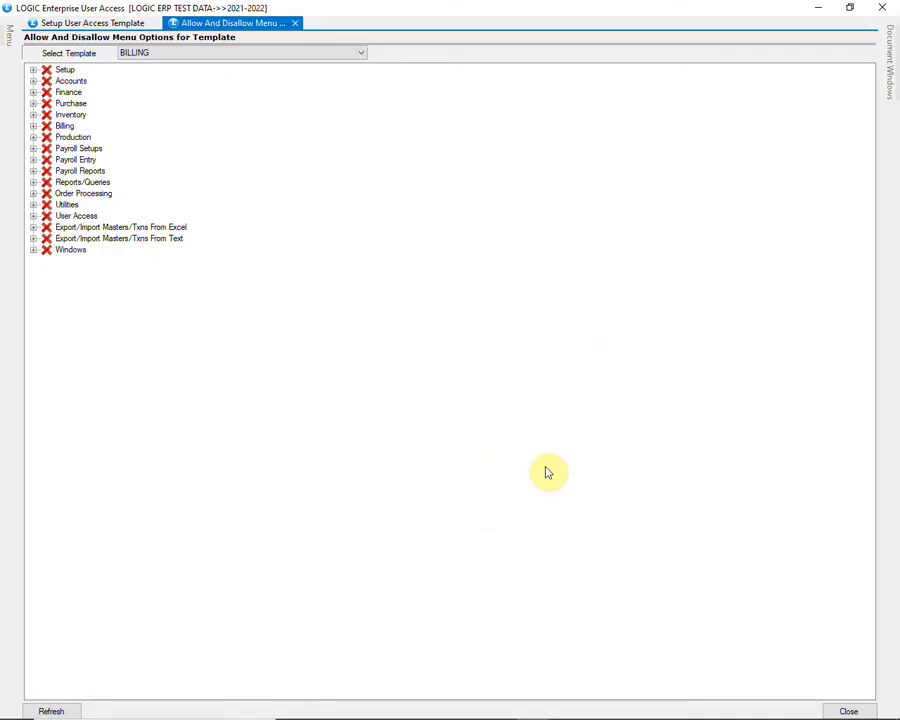
left_click(327, 55)
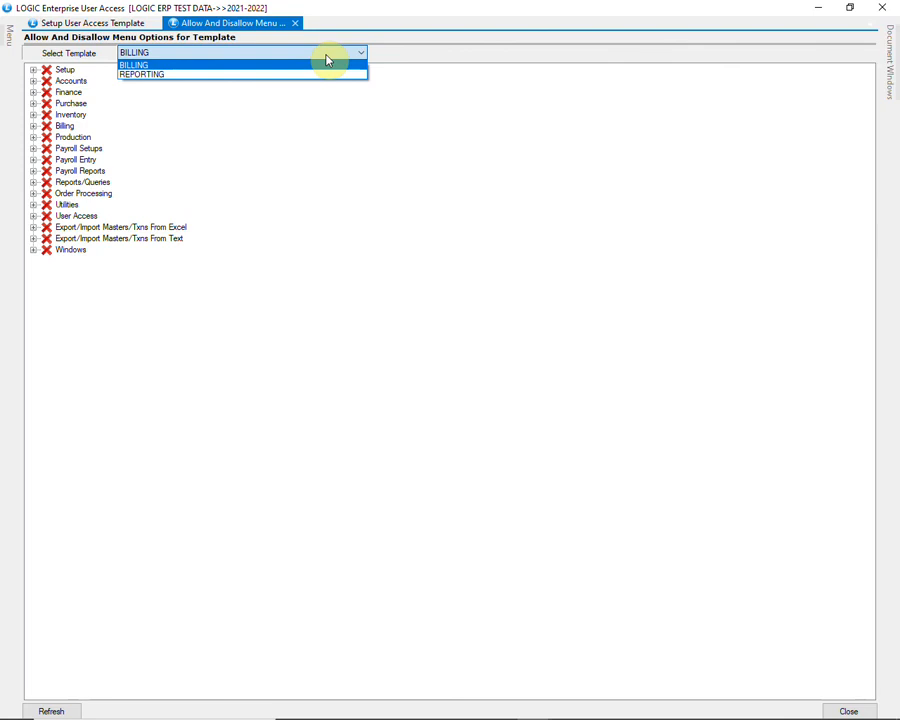
left_click(327, 60)
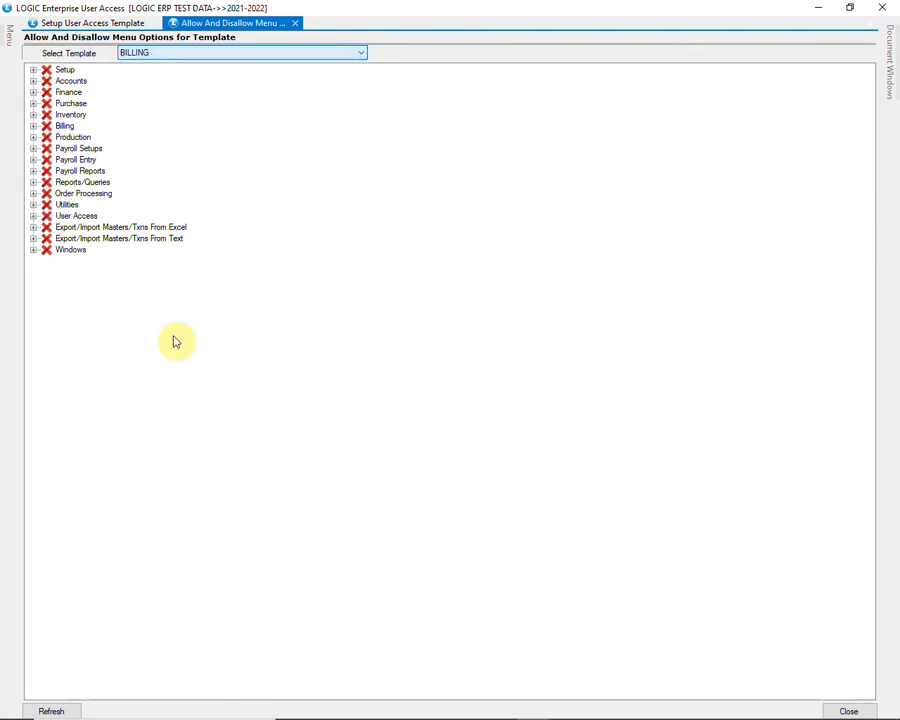
left_click(58, 710)
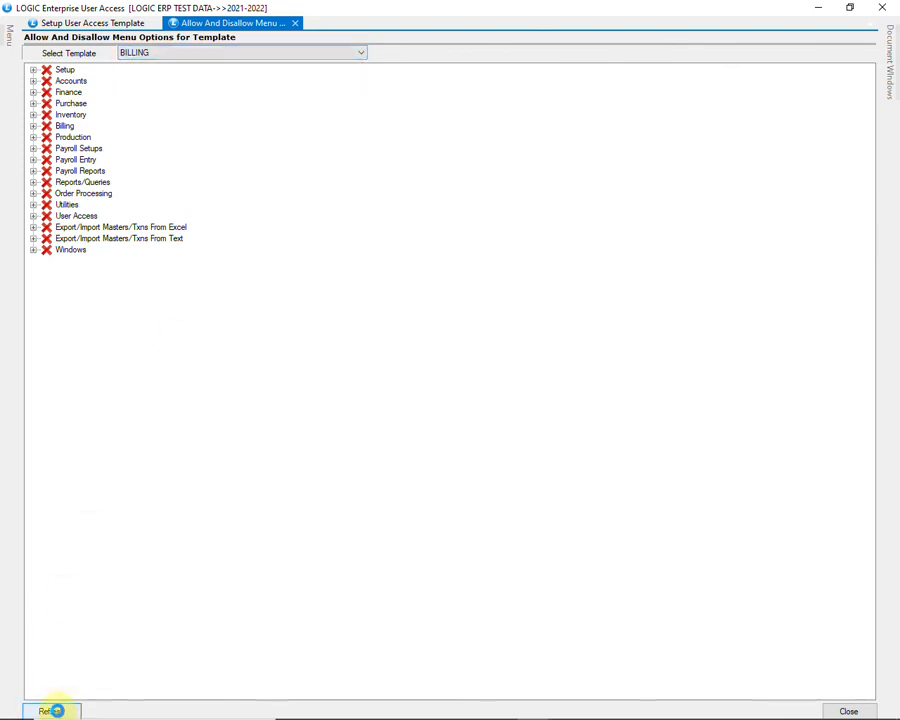
Enable Sale Bill and Sales Return under the Billing group.
left_click(63, 128)
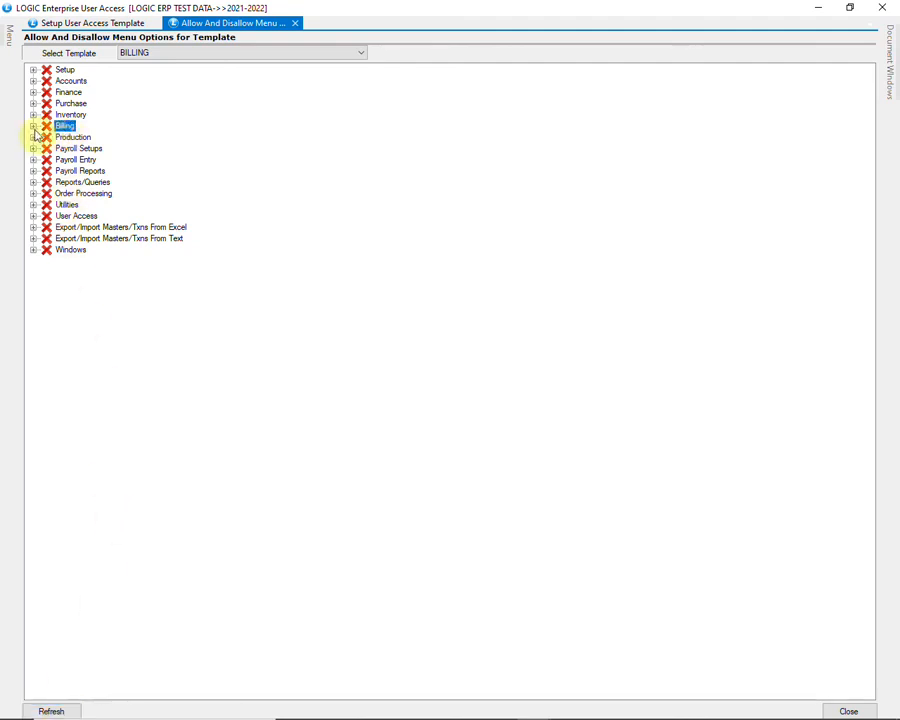
left_click(33, 128)
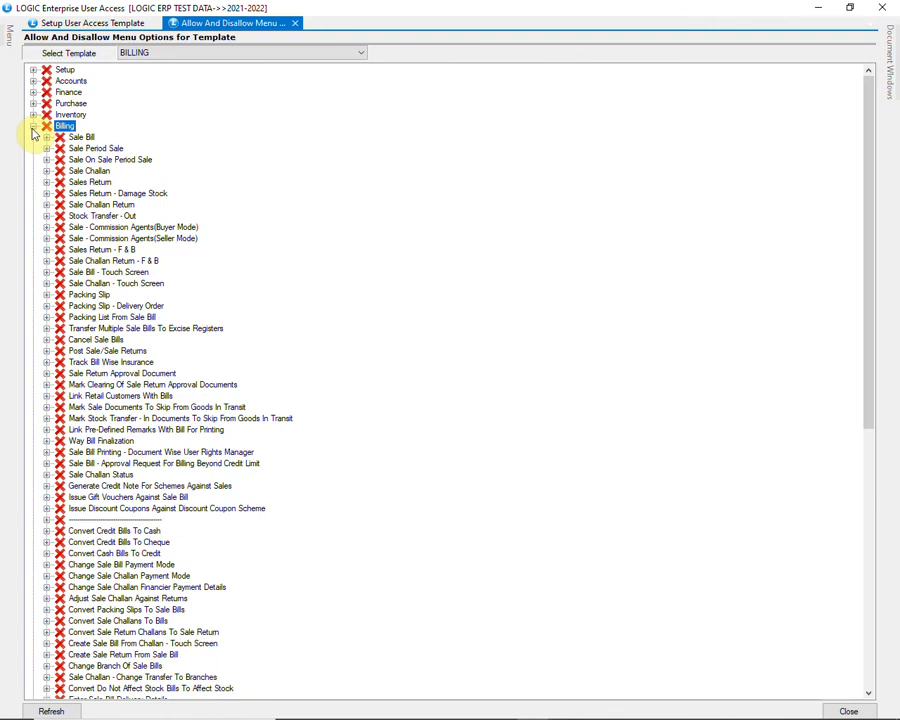
left_click(87, 139)
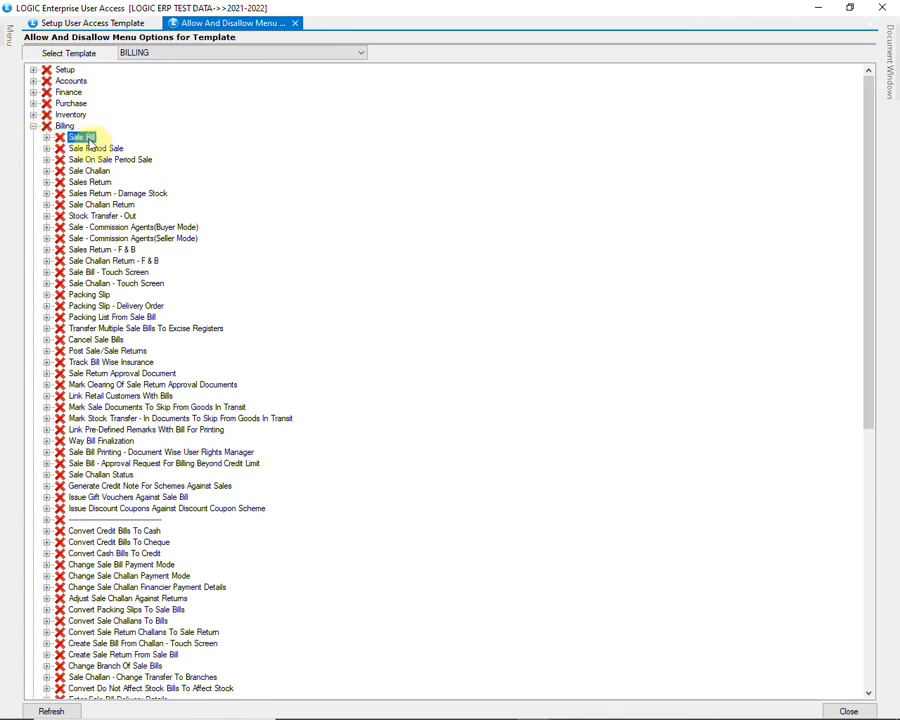
right_click(90, 142)
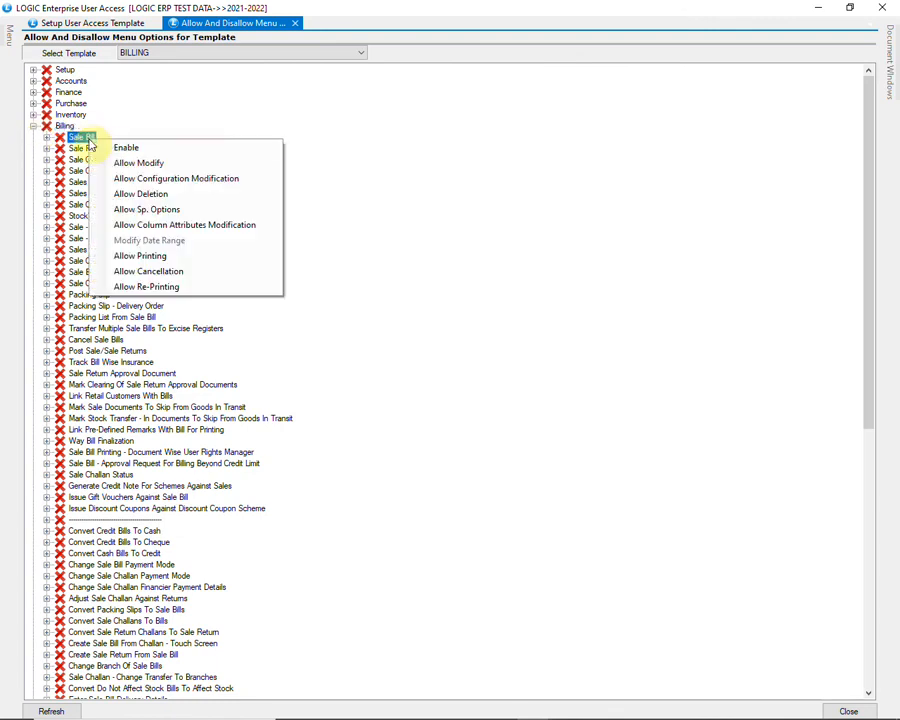
left_click(155, 150)
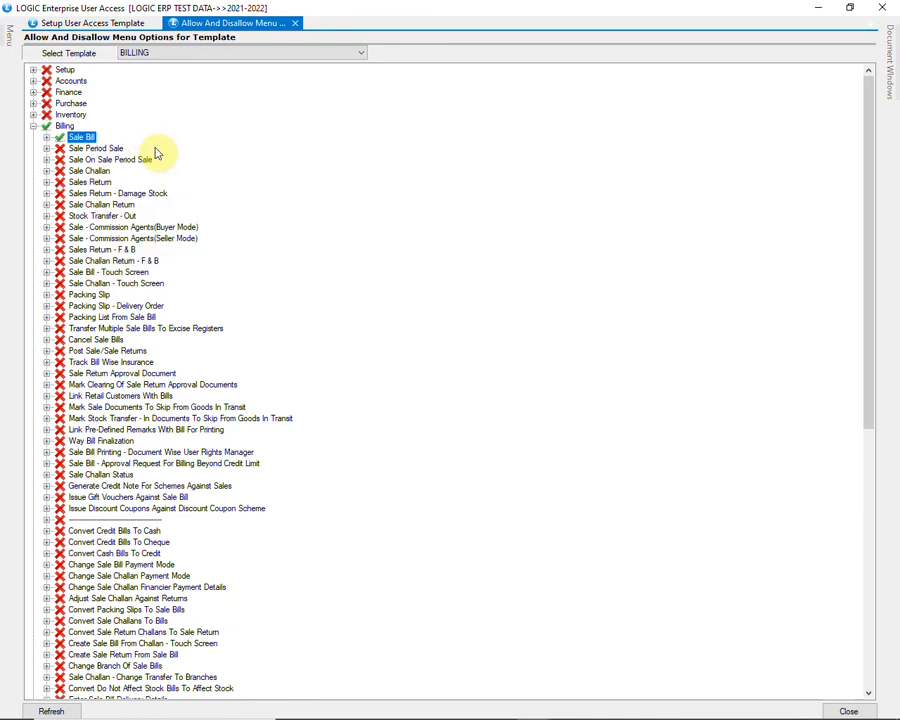
left_click(100, 184)
right_click(100, 184)
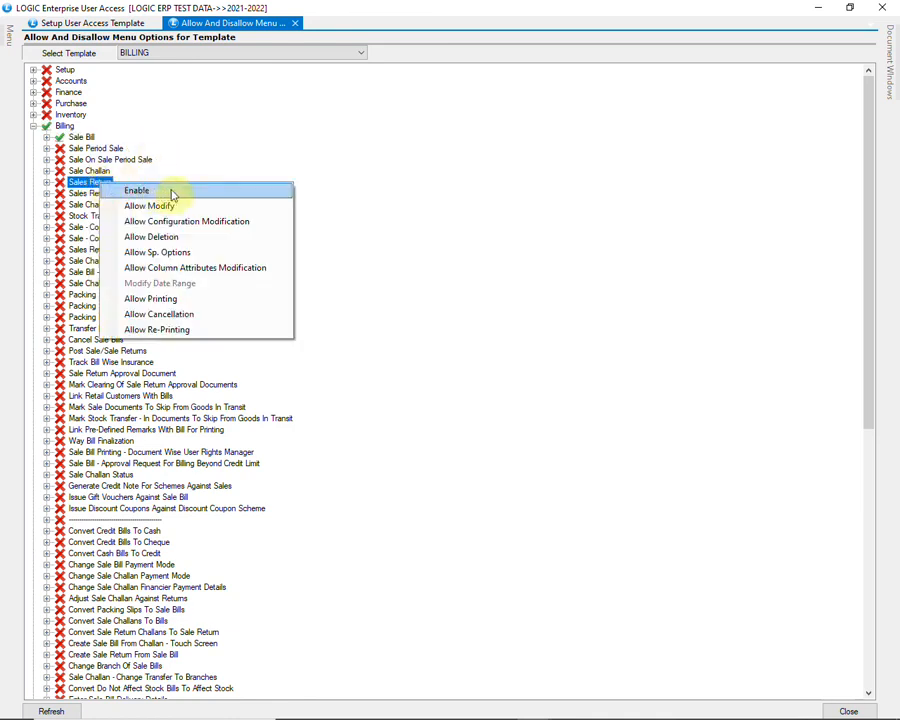
left_click(172, 193)
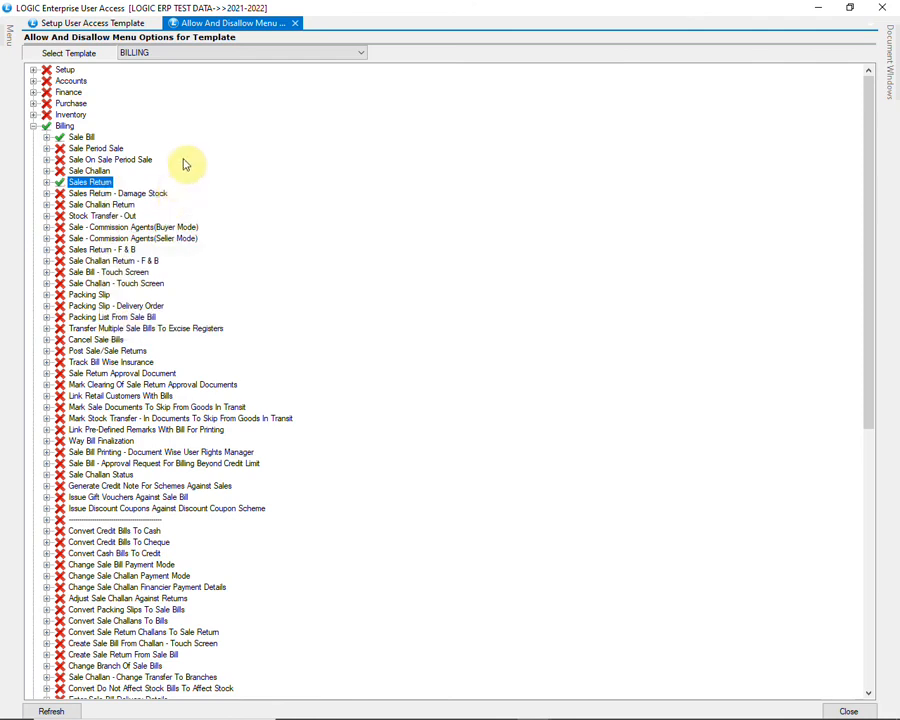
left_click(221, 54)
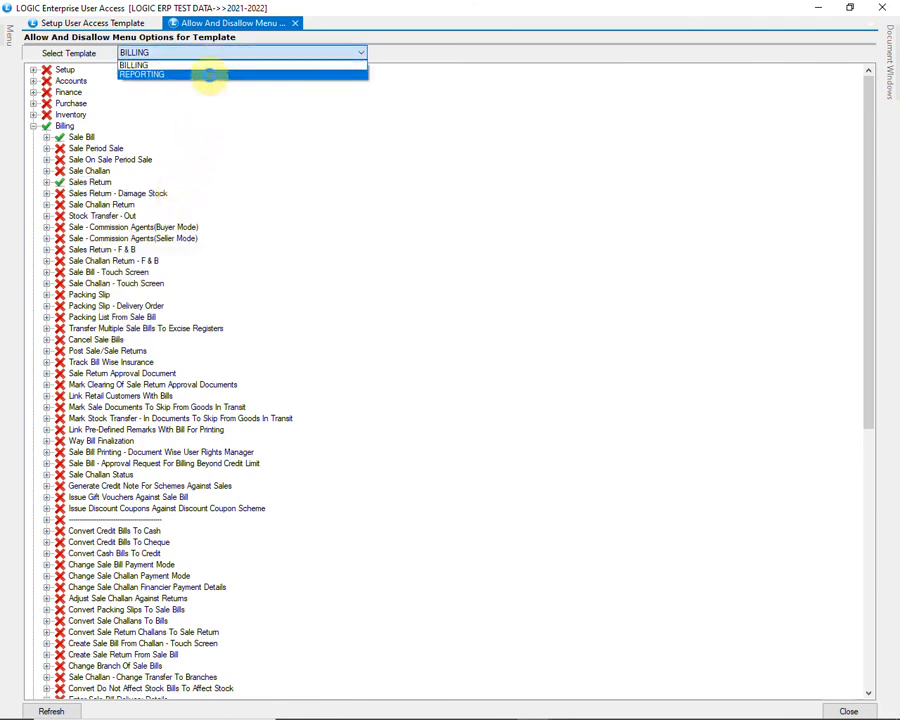
Switch to REPORTING and enable Ledger and Cash/Bank Book under Reports/Queries > Financial Reports.
left_click(212, 75)
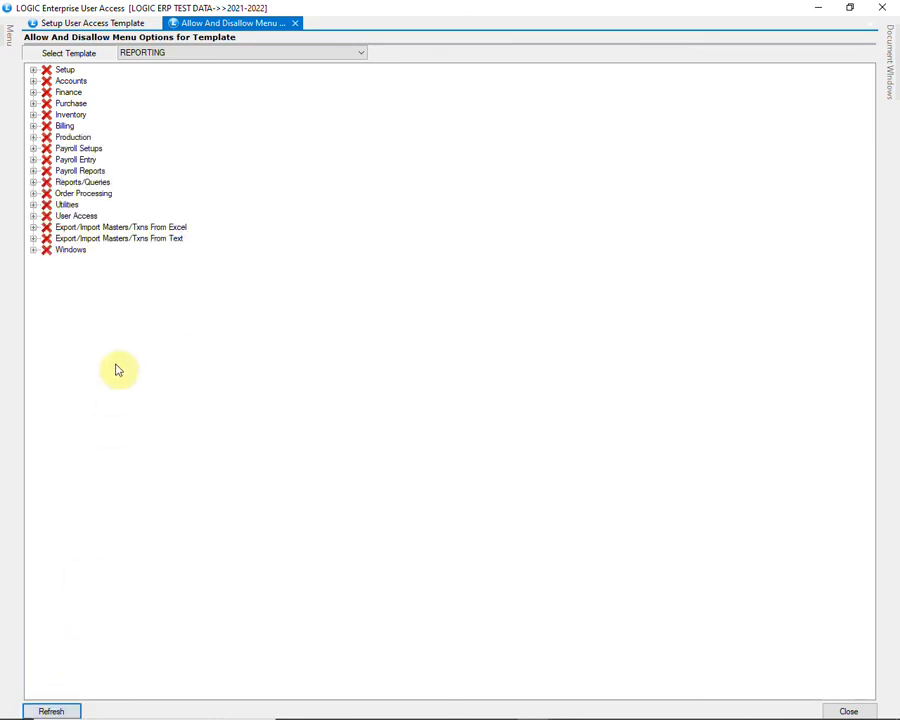
left_click(33, 182)
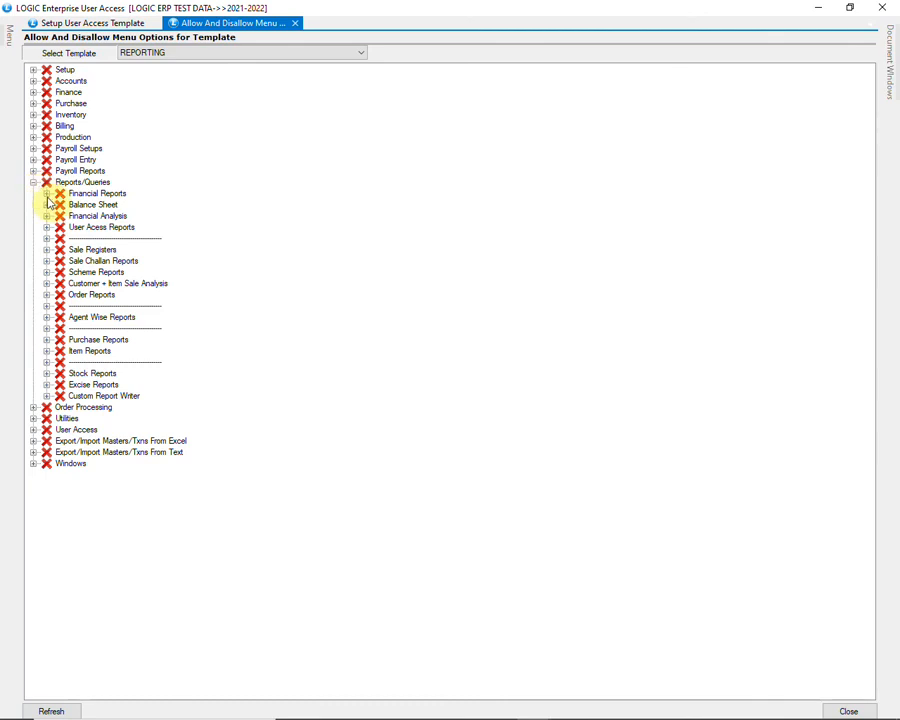
left_click(47, 194)
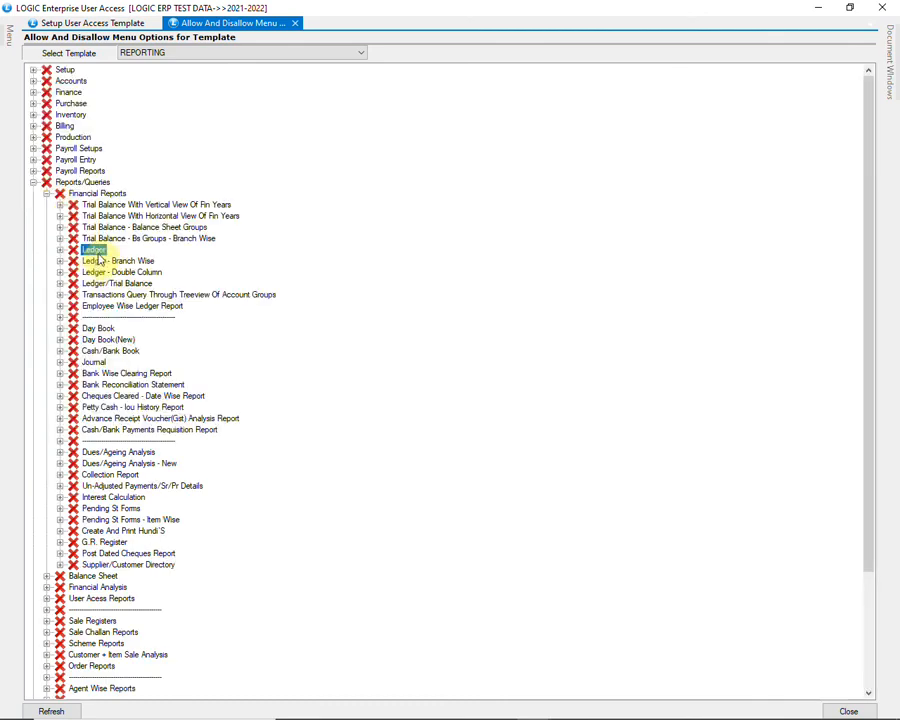
right_click(98, 258)
left_click(132, 260)
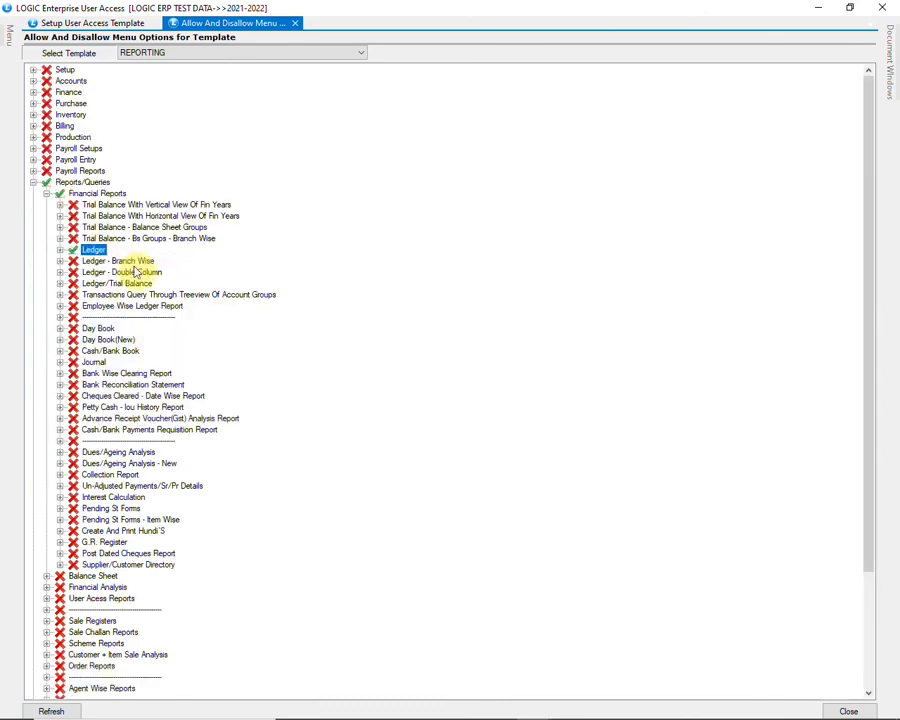
left_click(120, 352)
right_click(120, 352)
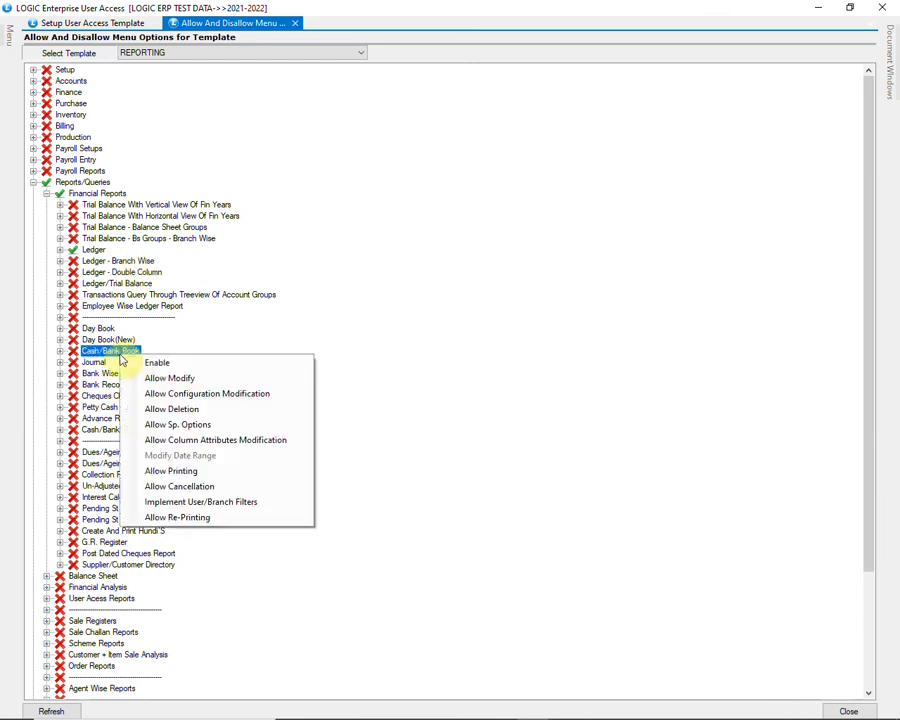
left_click(156, 363)
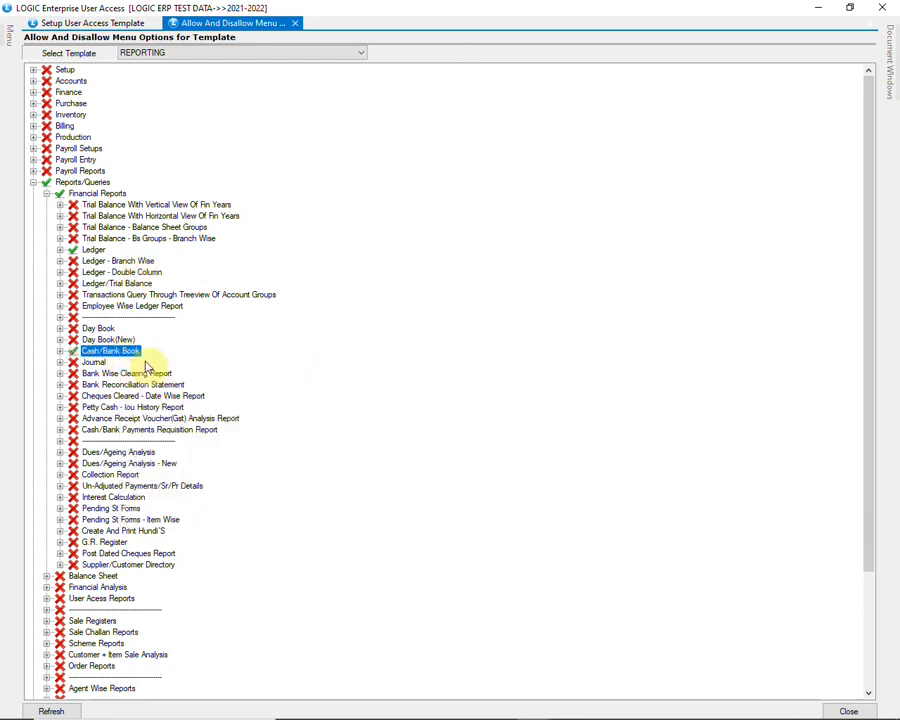
Assign the BILLING template to the MANAGER user, confirm, and close the setup window.
left_click(99, 24)
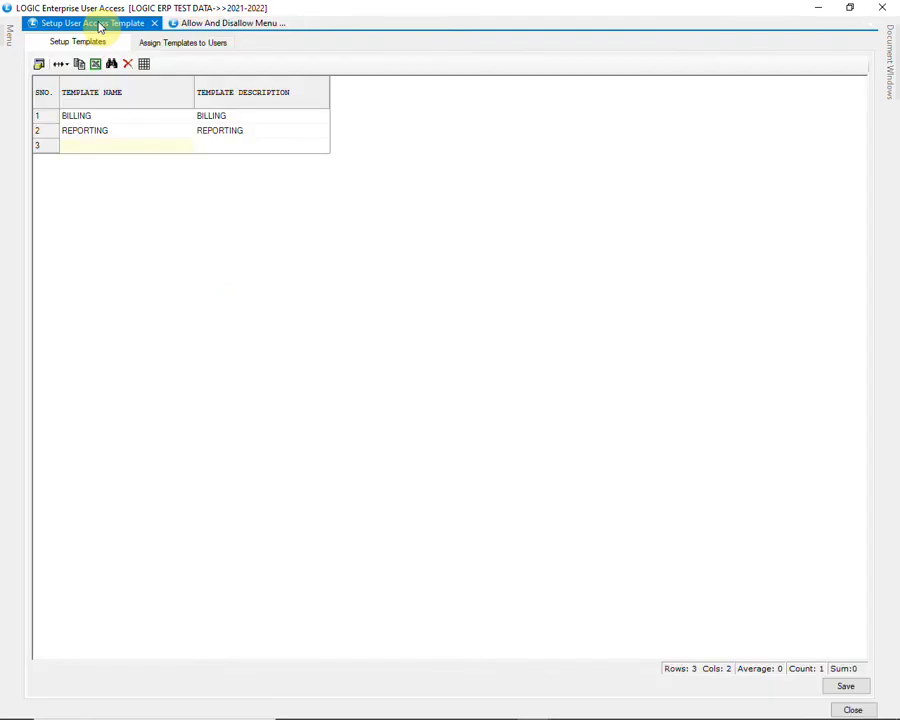
left_click(171, 46)
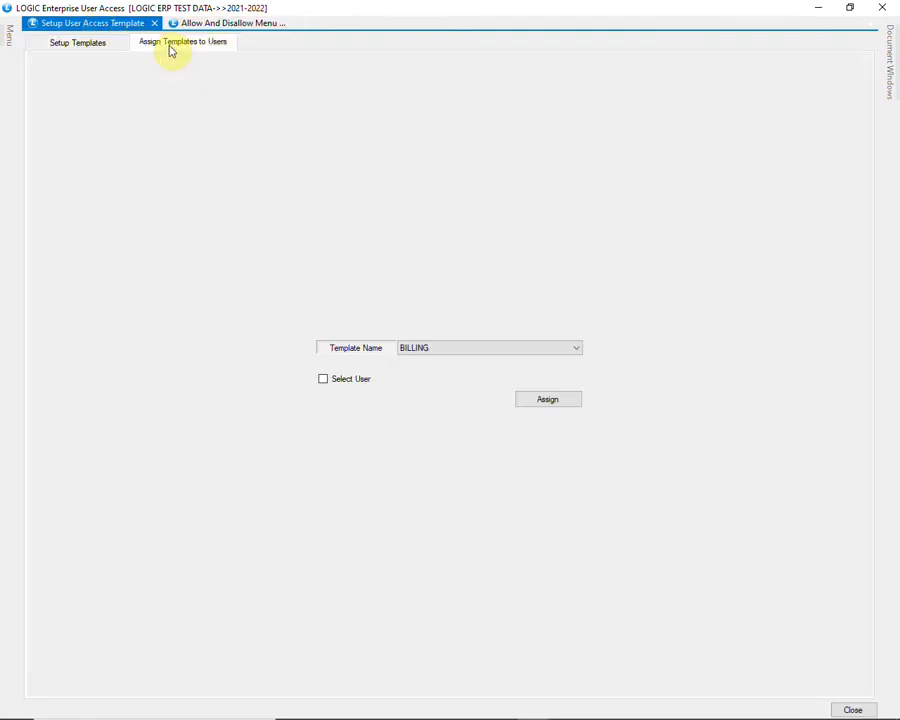
left_click(474, 347)
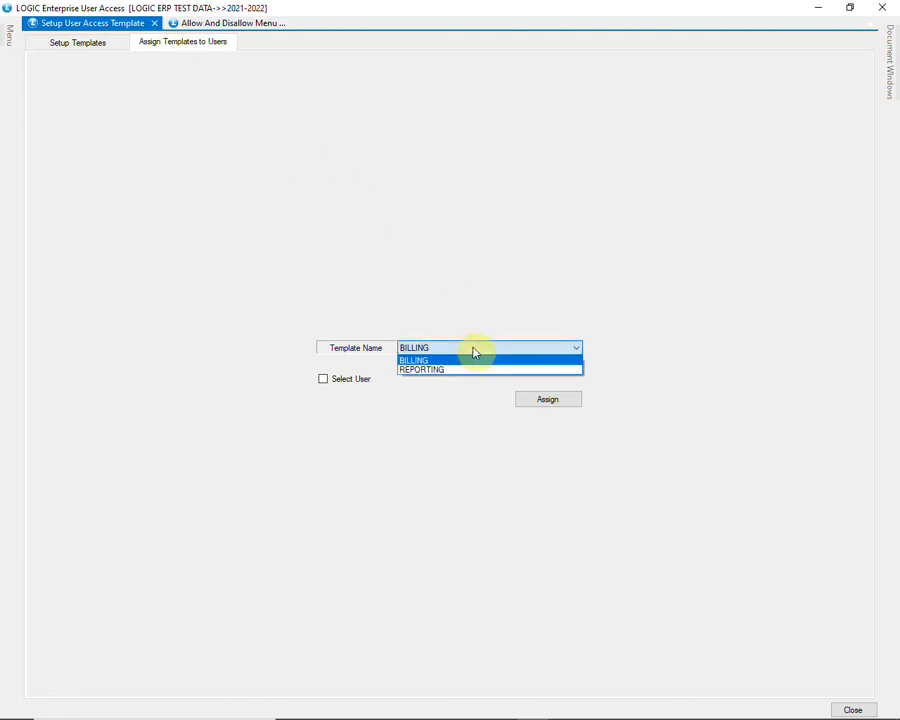
left_click(474, 351)
left_click(323, 379)
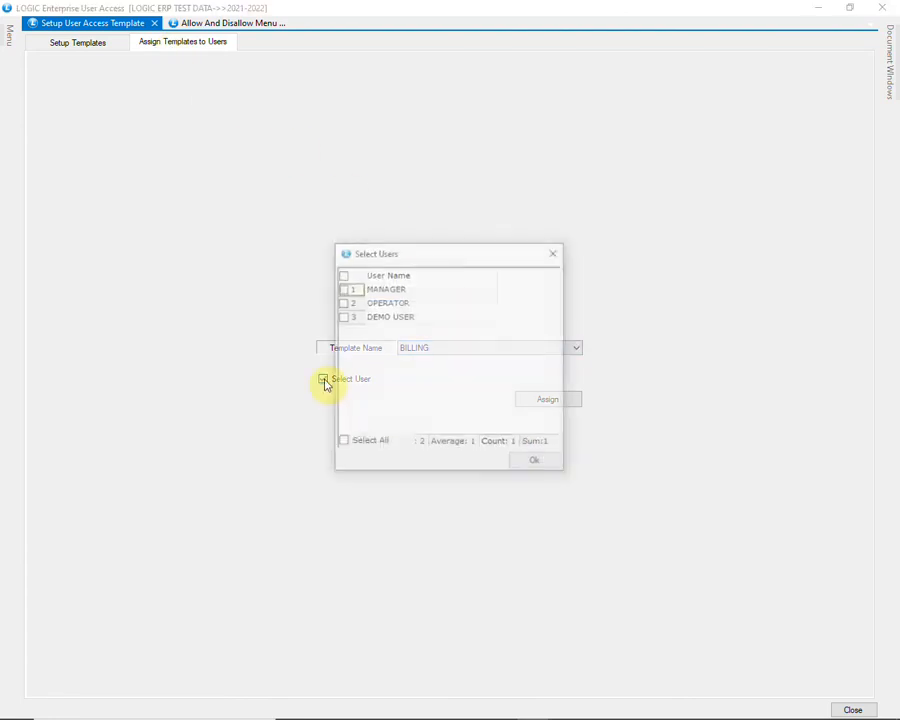
left_click(342, 289)
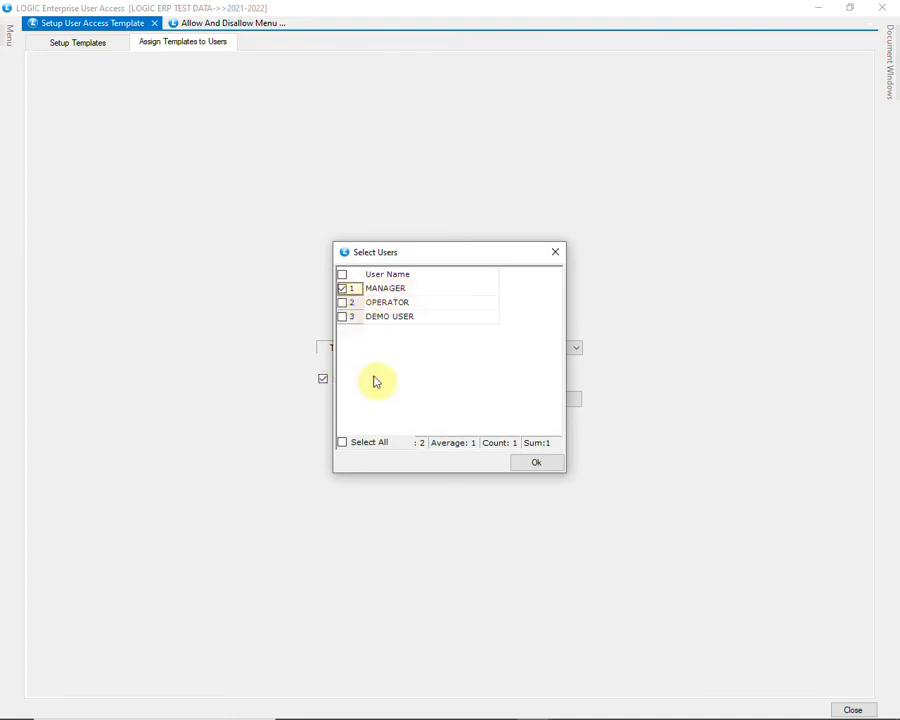
left_click(519, 464)
left_click(543, 401)
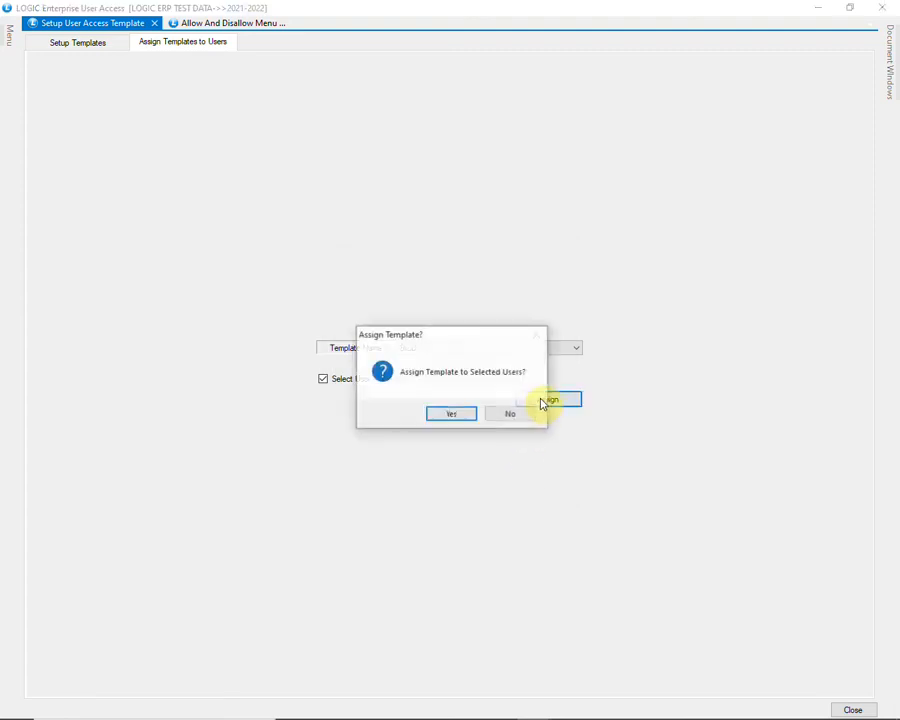
left_click(447, 415)
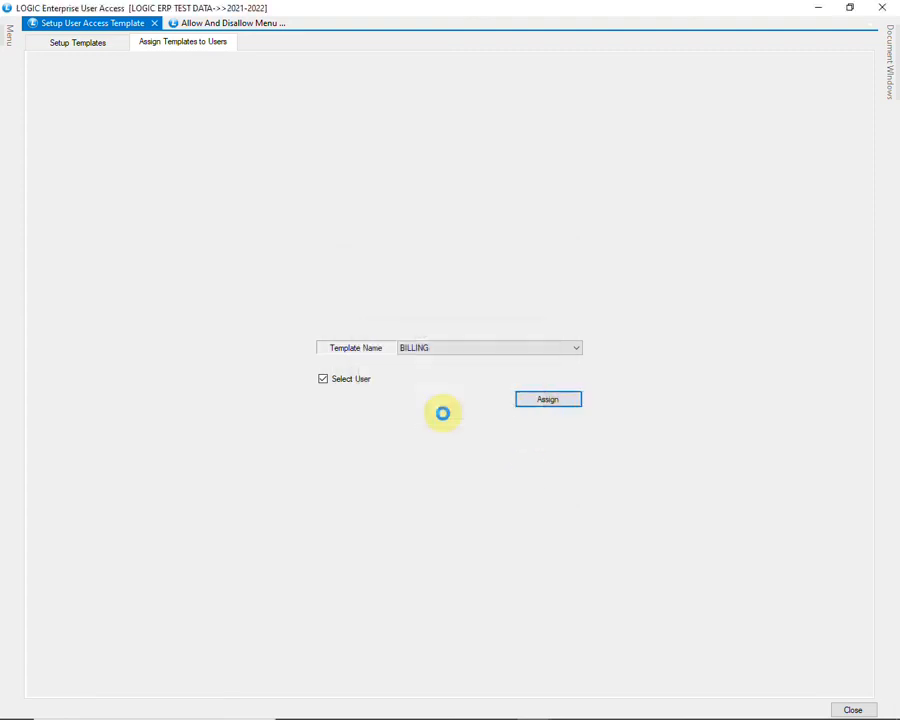
left_click(850, 709)
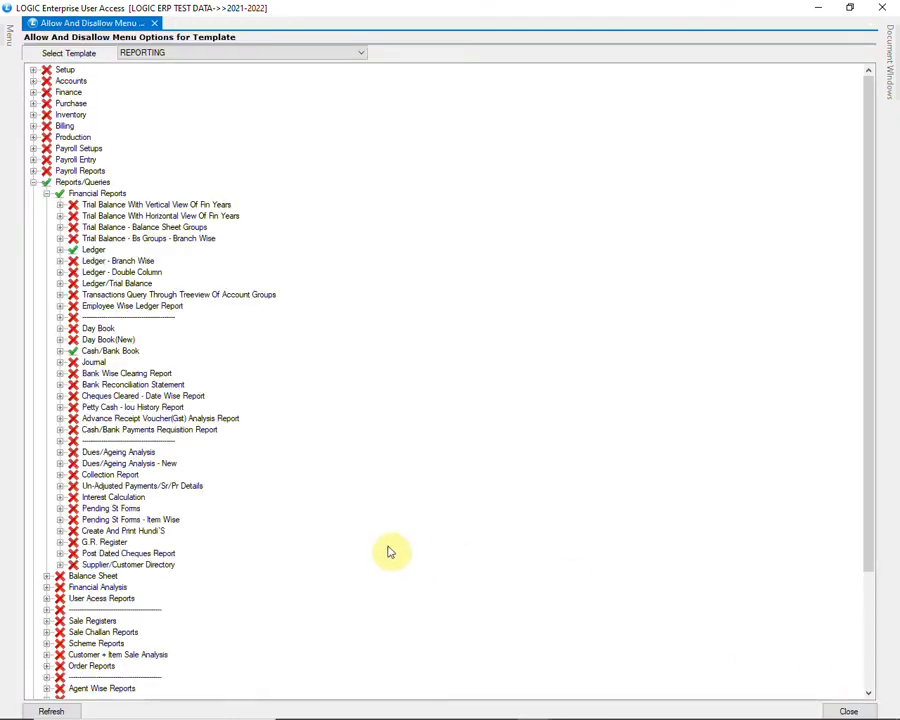
Close the menu rights window and log off the administrator.
left_click(882, 7)
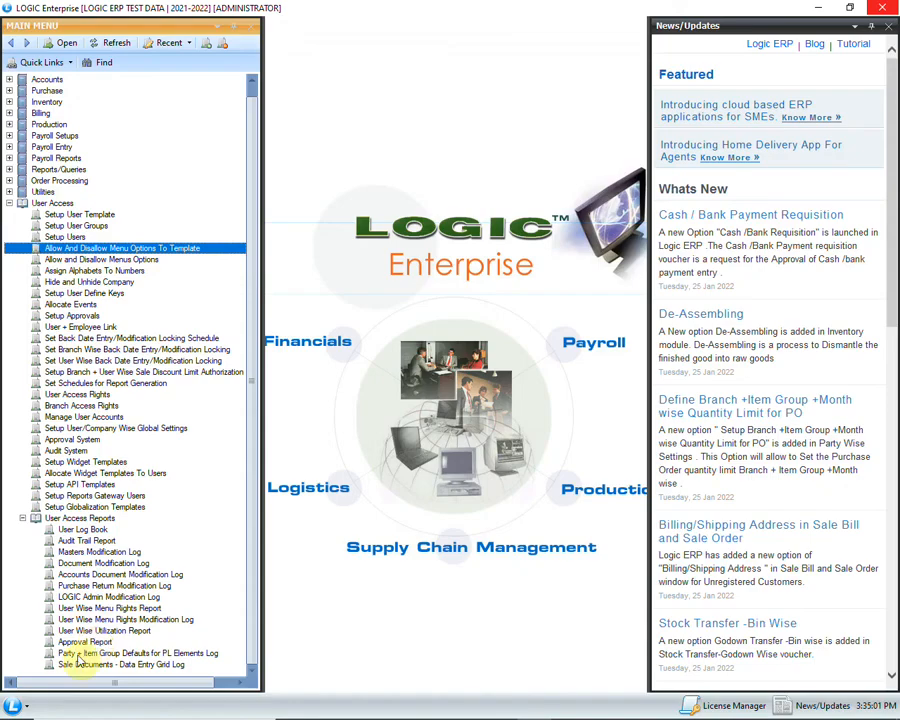
left_click(12, 705)
left_click(55, 652)
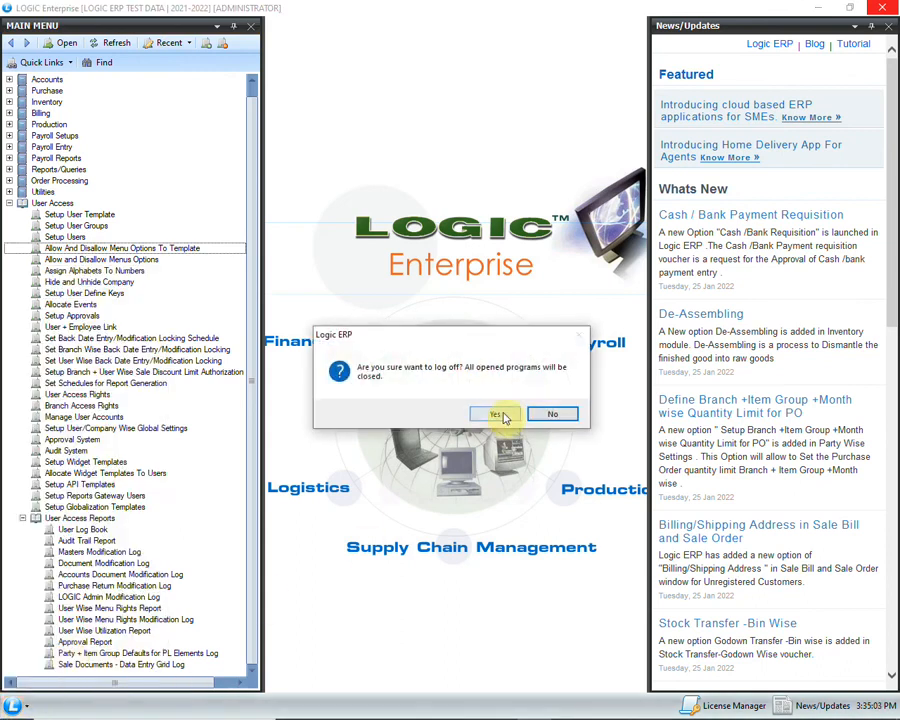
left_click(502, 414)
Log in as MANAGER to LOGIC ERP TEST DATA with the passwords and open the Main Menu.
left_click(12, 705)
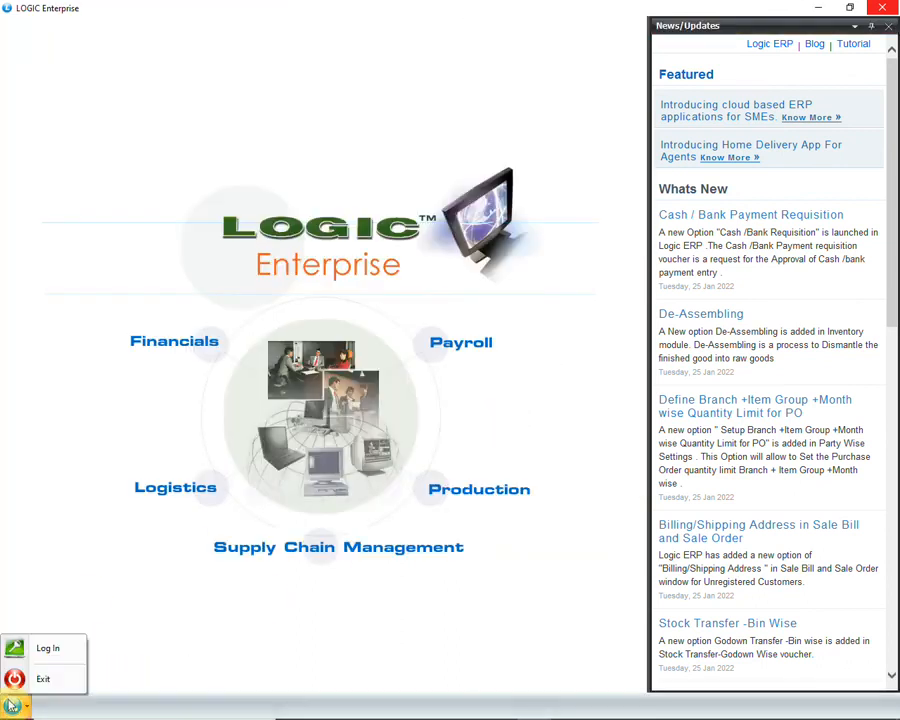
left_click(48, 650)
left_click(464, 344)
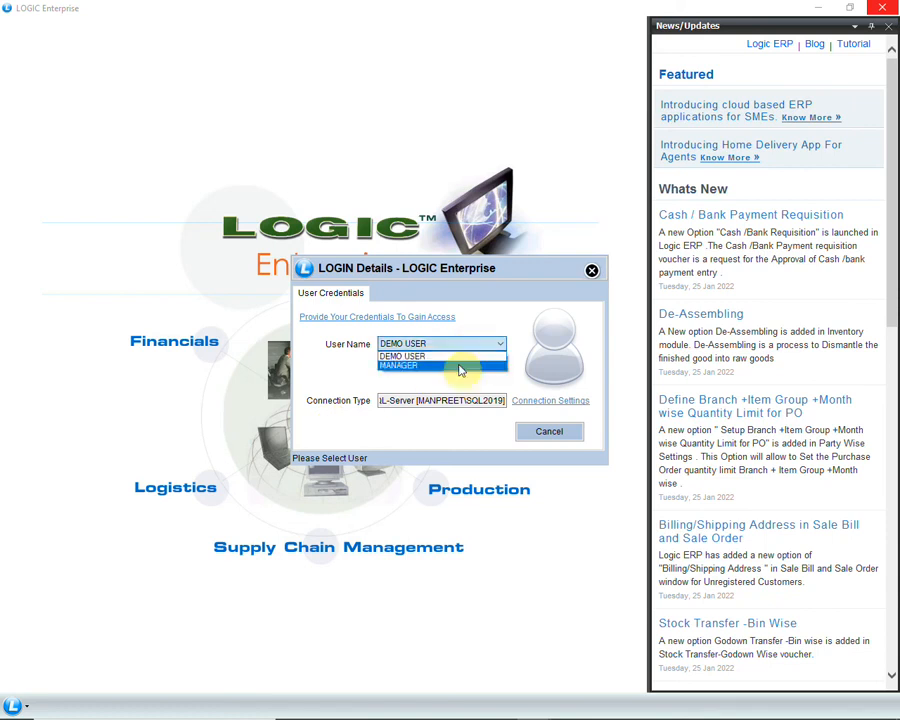
left_click(460, 366)
type("*")
left_click(450, 383)
left_click(457, 400)
left_click(456, 384)
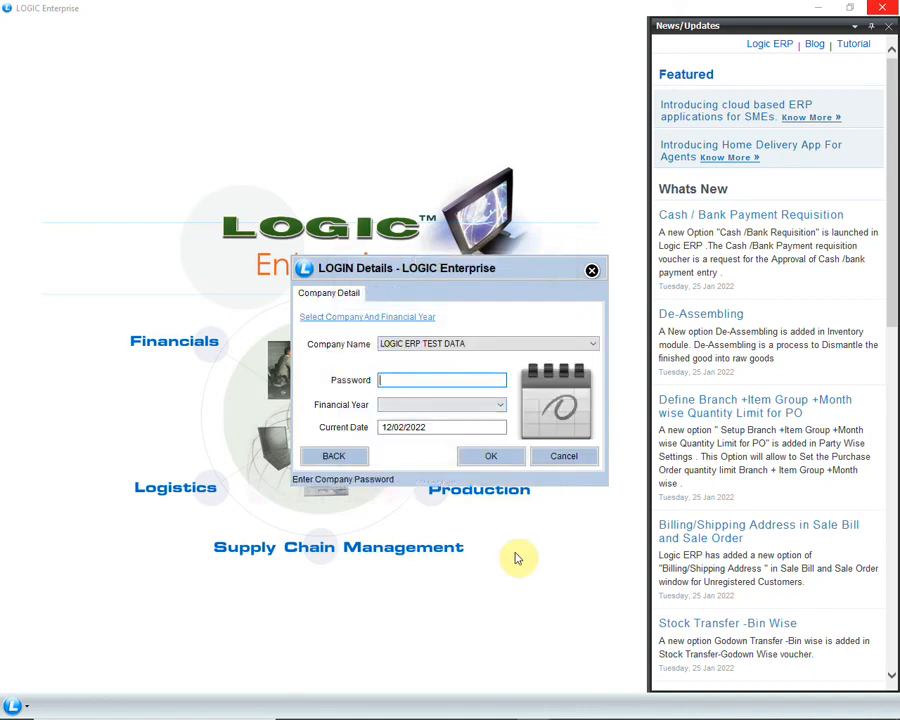
type("*")
key("Return")
key("Return")
key("Return")
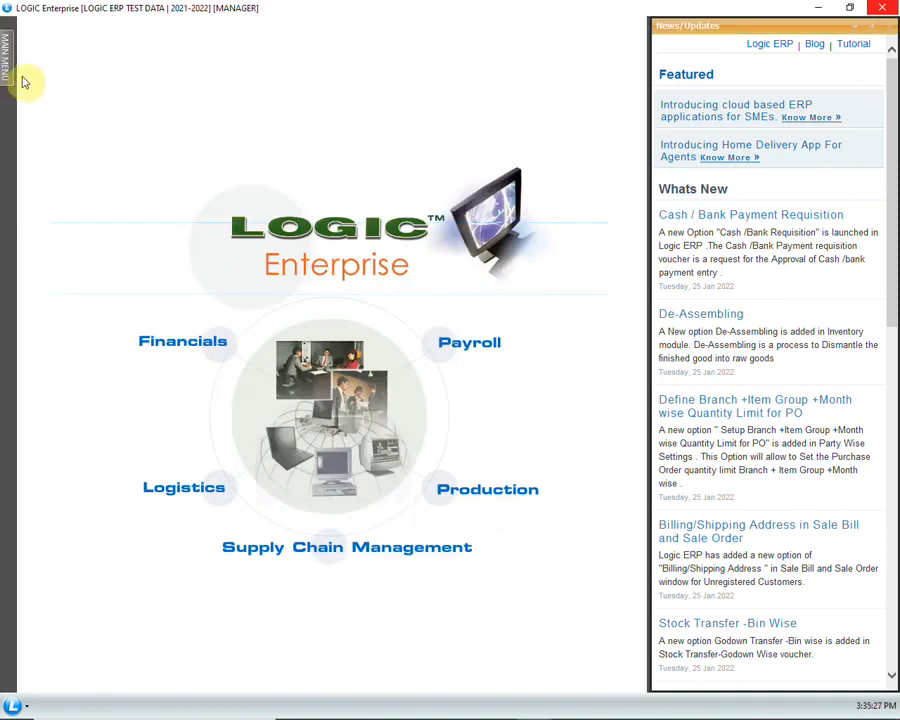
left_click(27, 79)
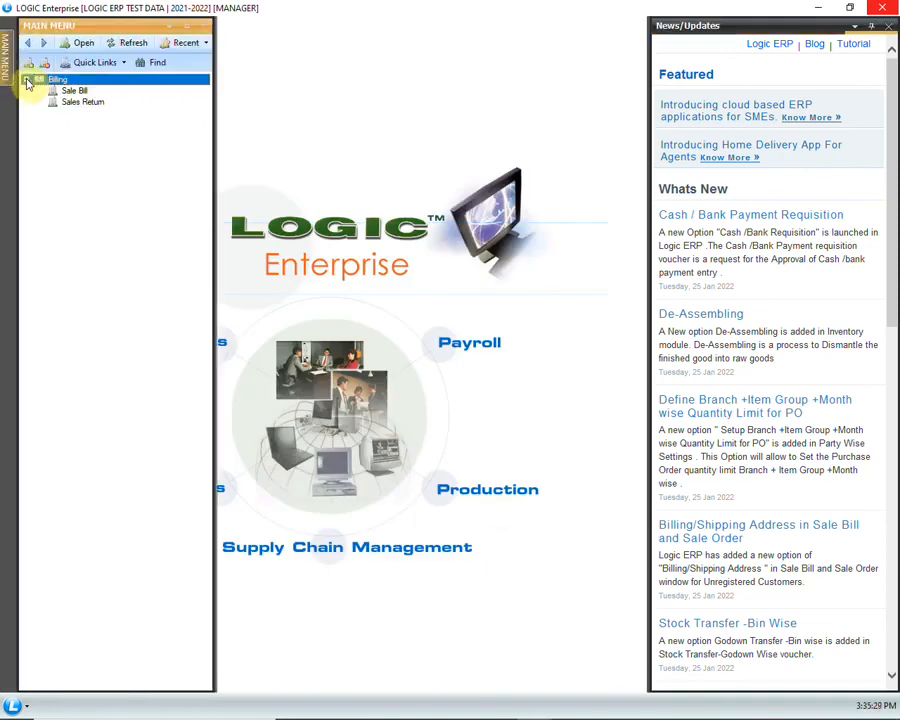